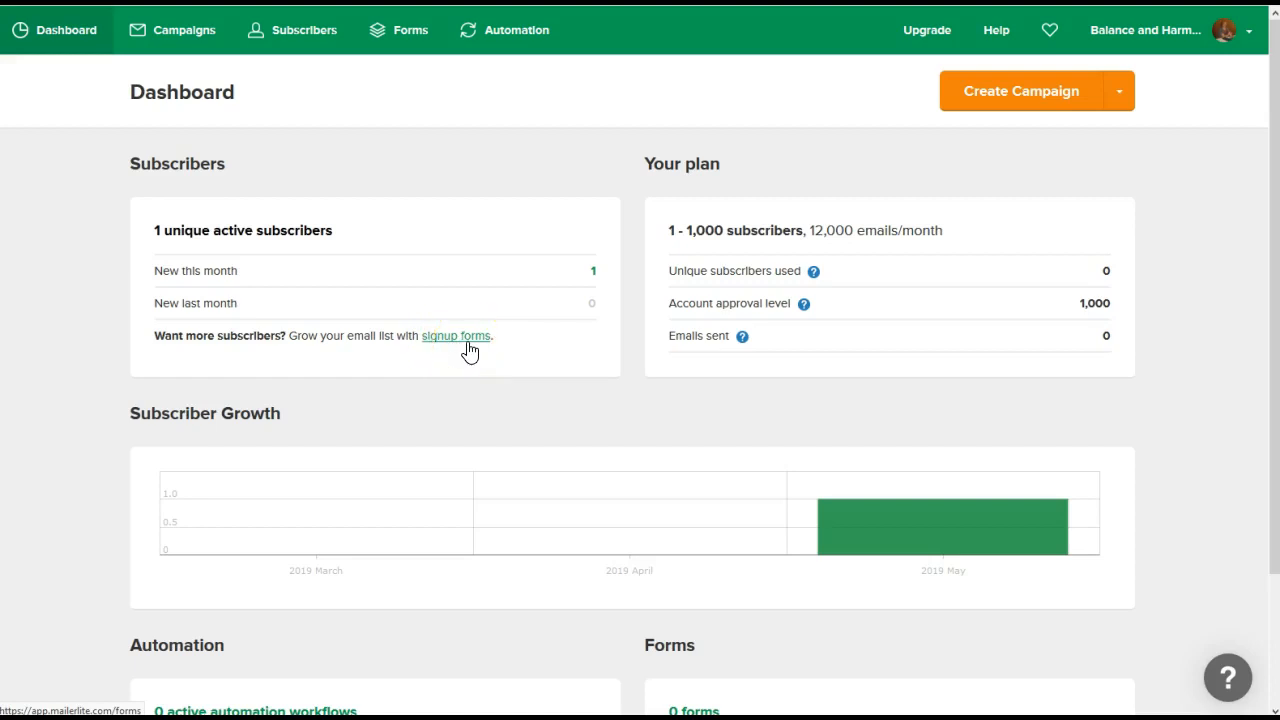
- Create a new embedded form named "Email sign up" and continue to the subscriber group selection
{"action": "left_click", "coordinate": [399, 42]}
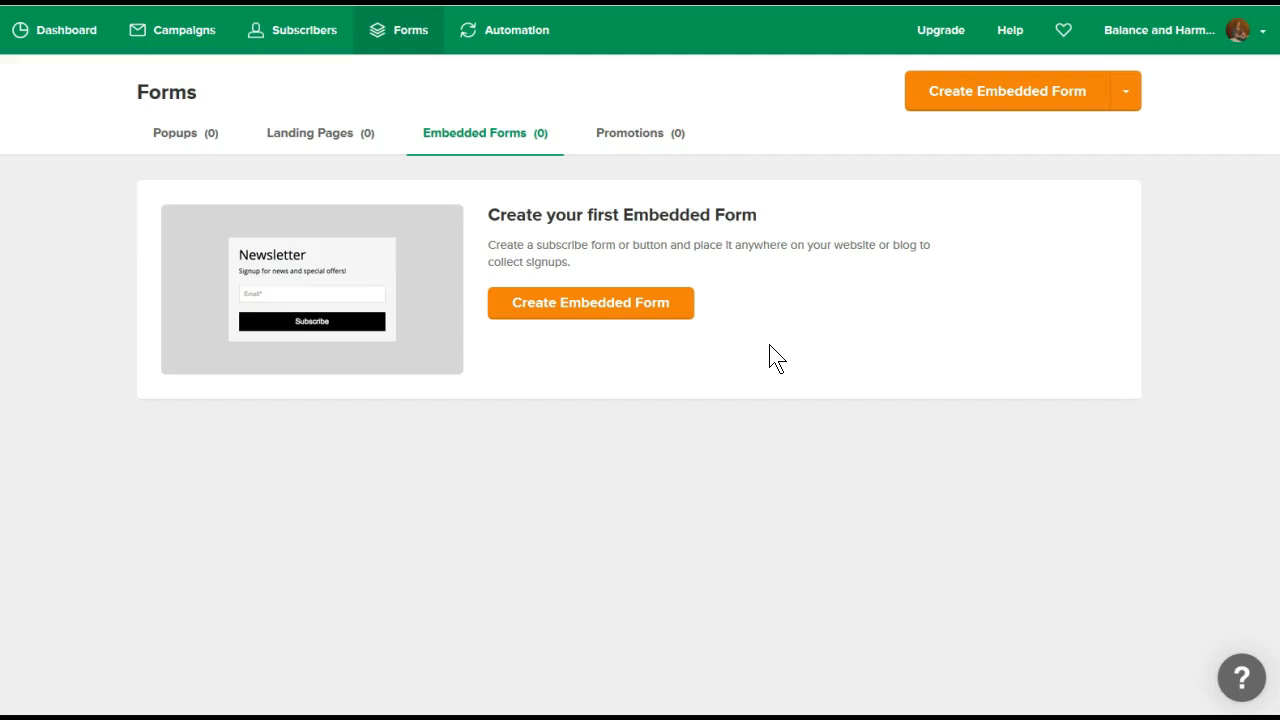
{"action": "left_click", "coordinate": [601, 316]}
{"action": "left_click", "coordinate": [440, 217]}
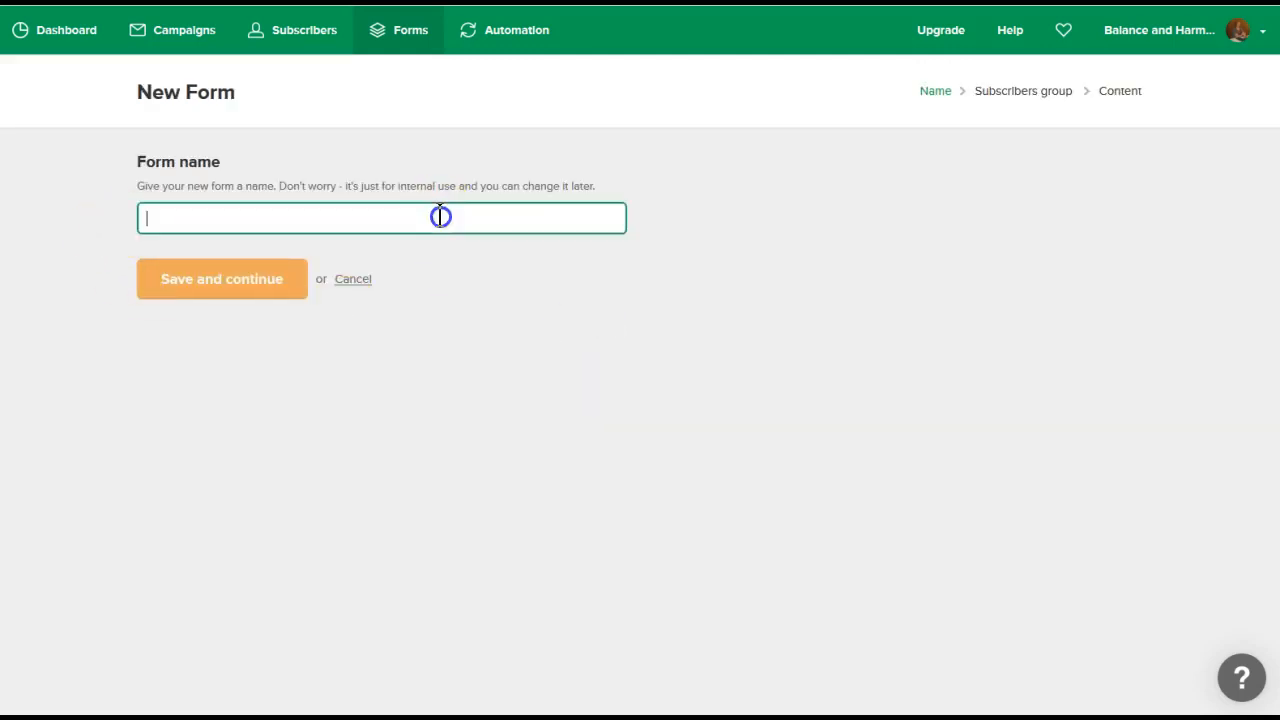
{"action": "type", "text": "Email"}
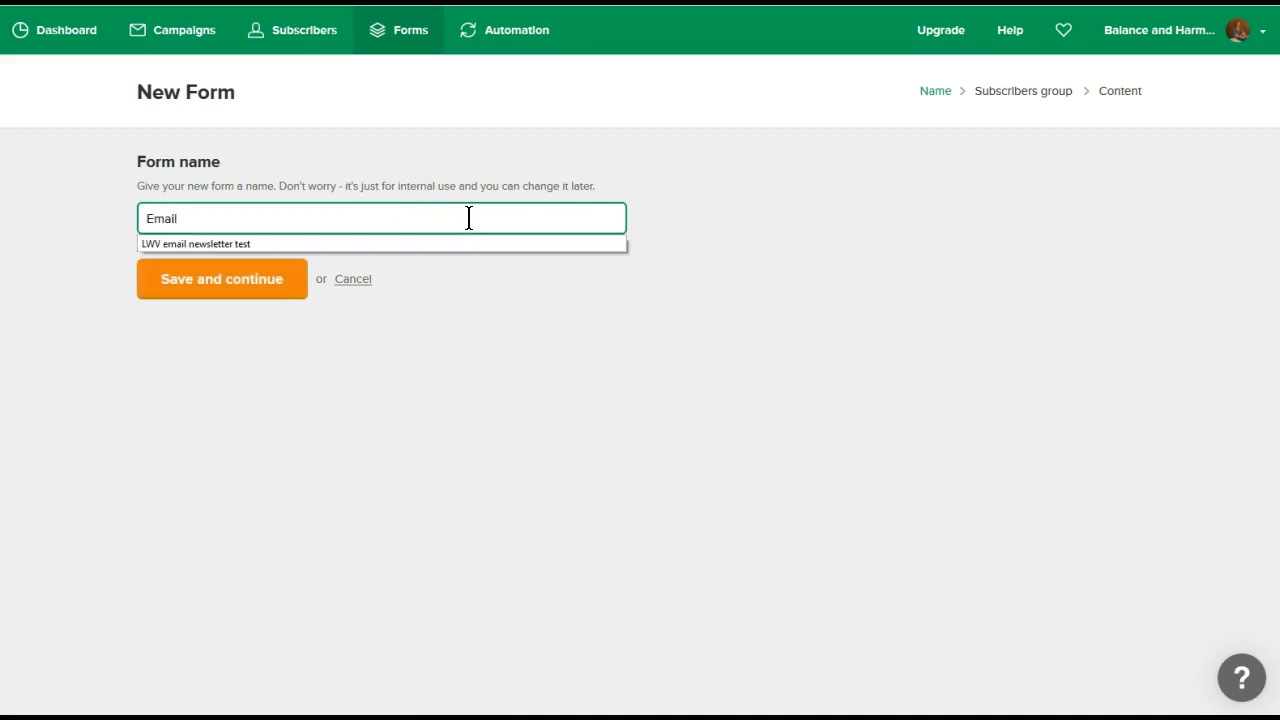
{"action": "type", "text": " sign up"}
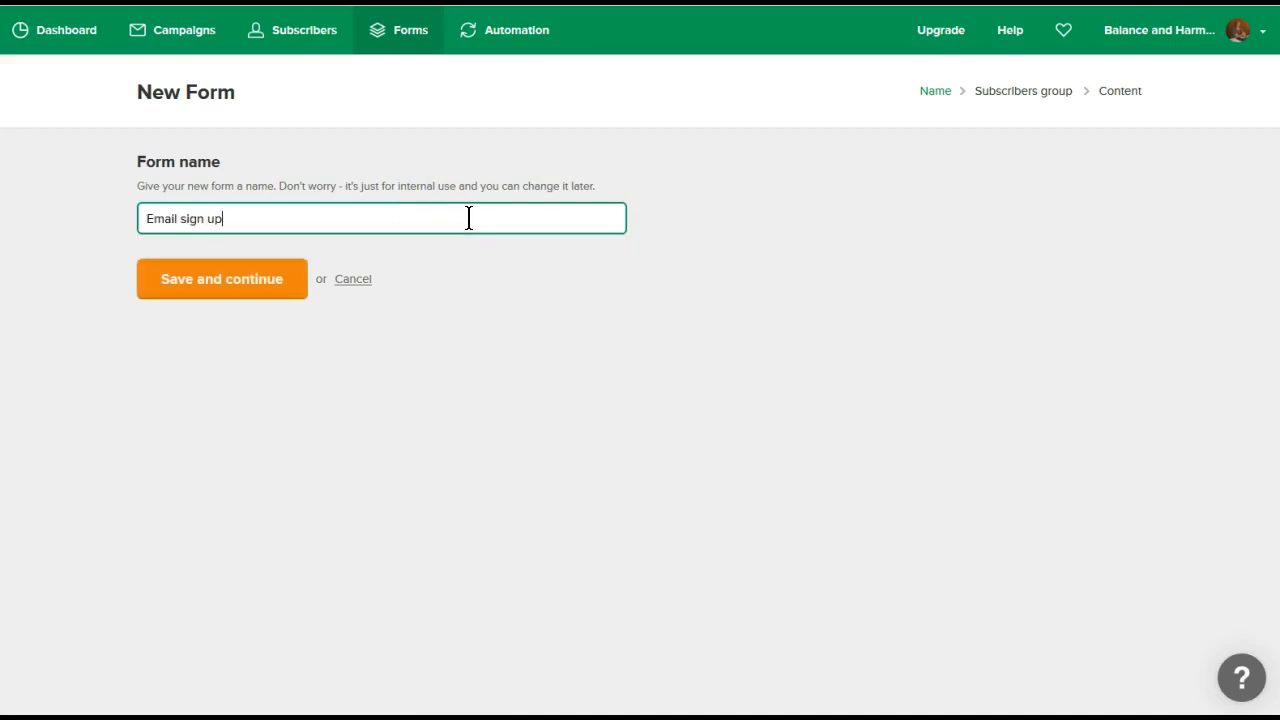
{"action": "left_click", "coordinate": [267, 297]}
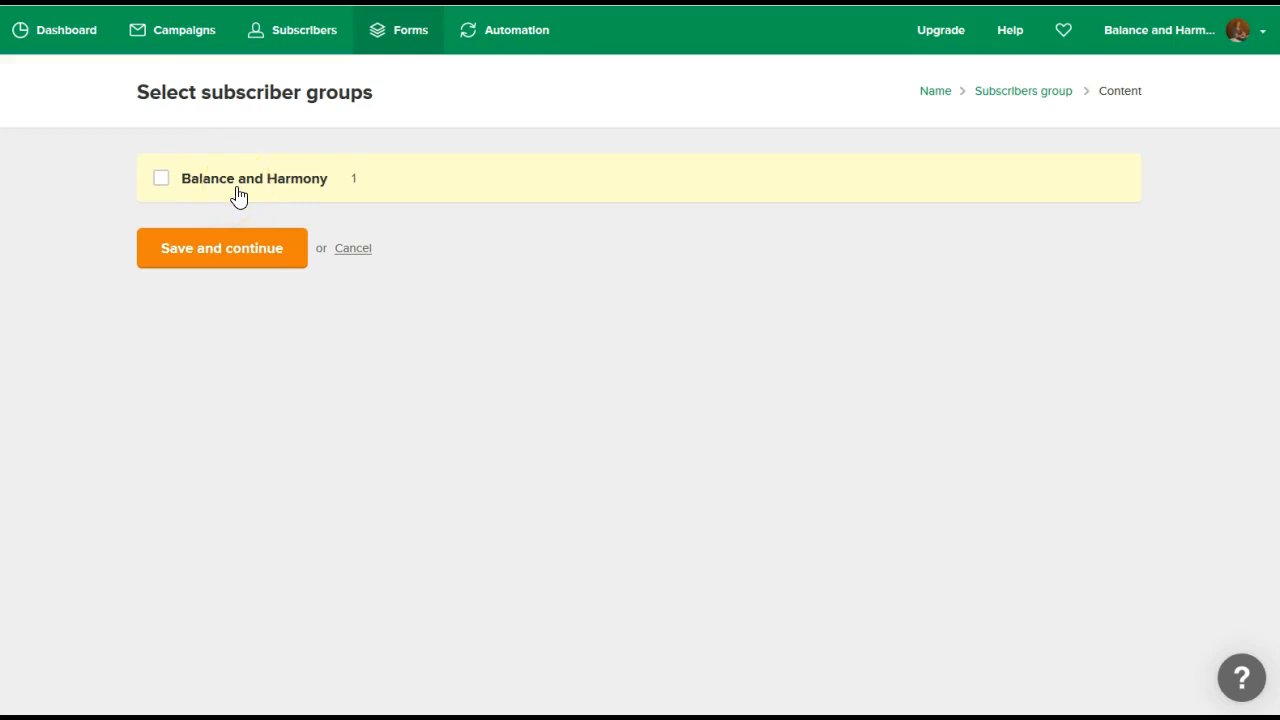
- Assign the form to the "Balance and Harmony" subscriber group and continue to the form content
{"action": "left_click", "coordinate": [163, 186]}
{"action": "left_click", "coordinate": [162, 182]}
{"action": "left_click", "coordinate": [175, 262]}
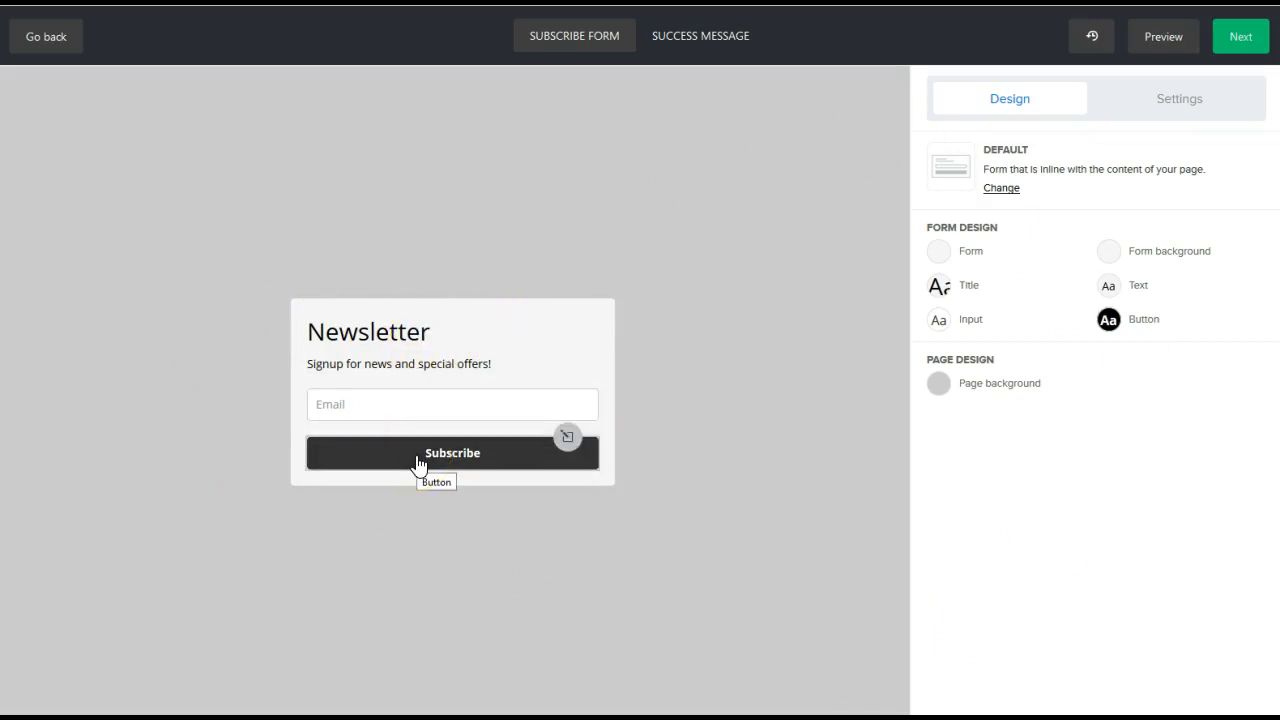
- Change the background color of the form's page to white
{"action": "left_click", "coordinate": [474, 506]}
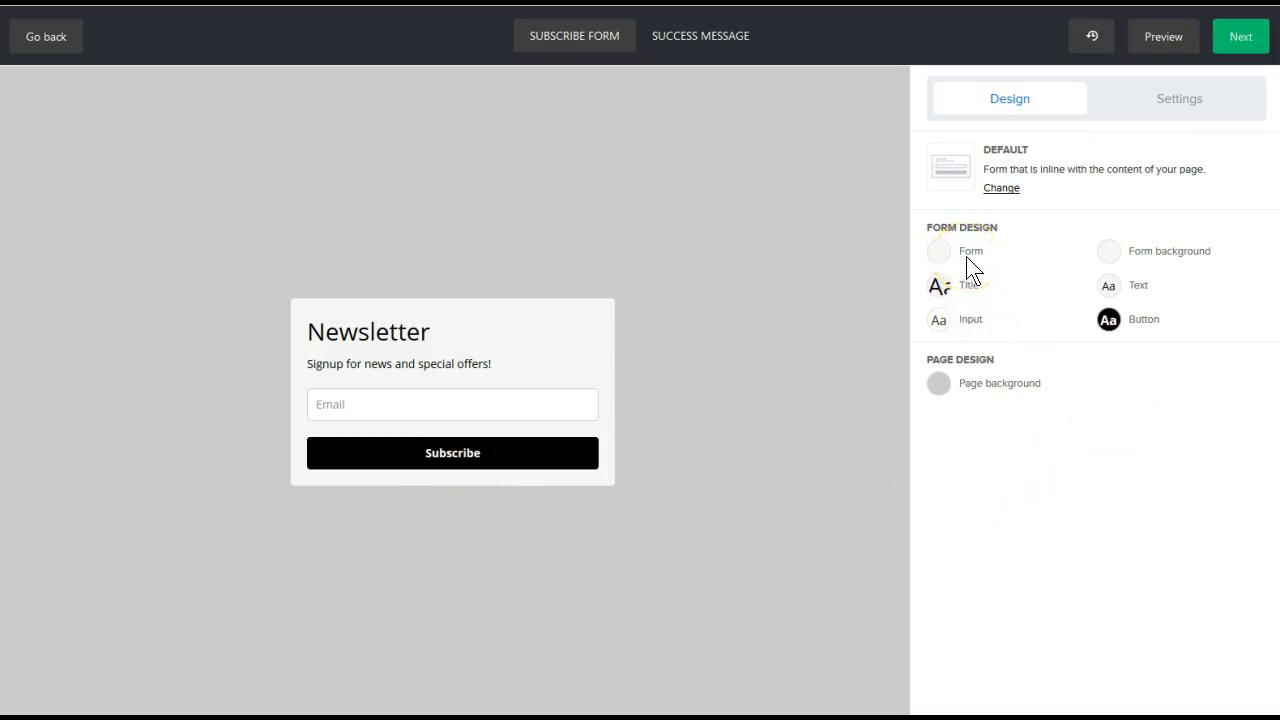
{"action": "left_click", "coordinate": [994, 390]}
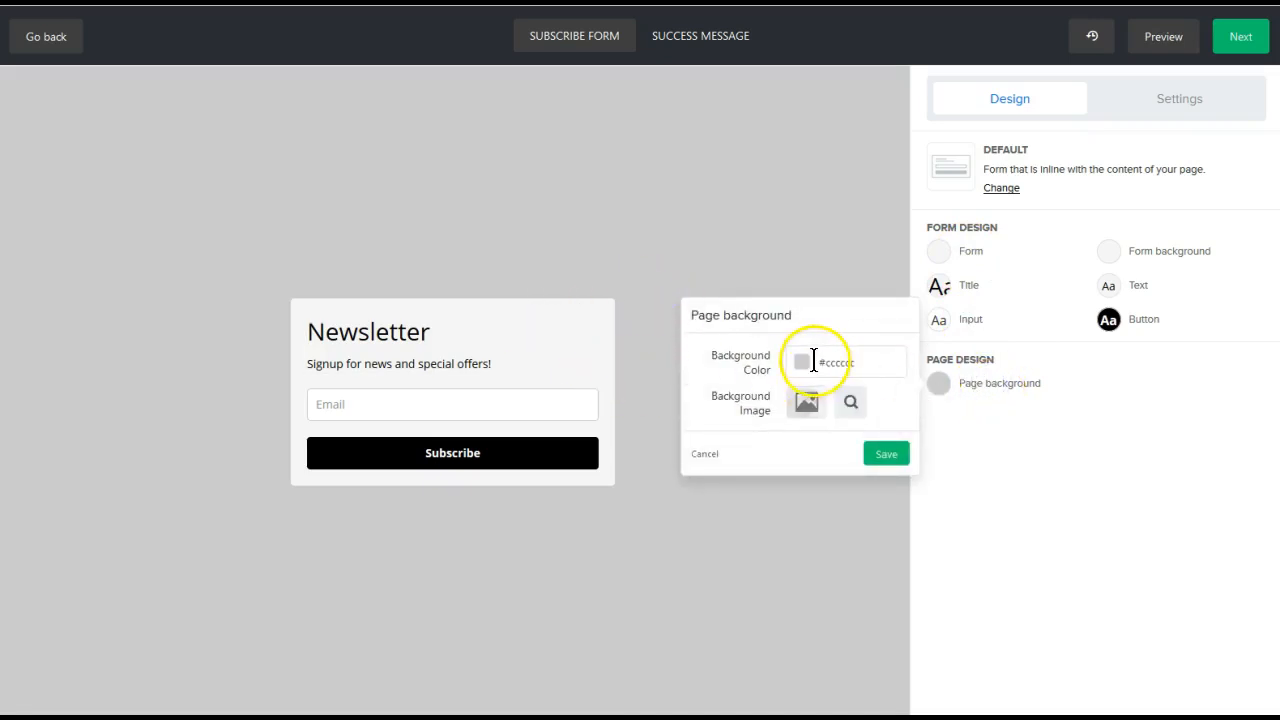
{"action": "left_click", "coordinate": [803, 365]}
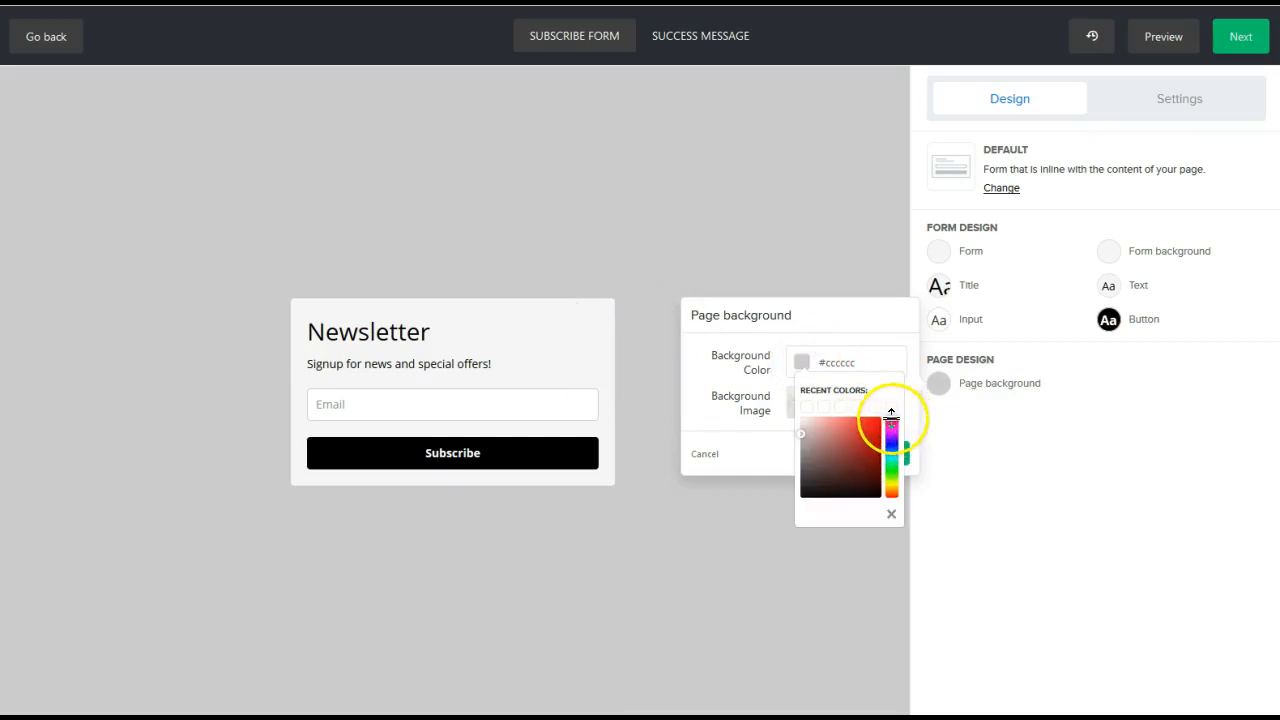
{"action": "mouse_move", "coordinate": [891, 423]}
{"action": "left_mouse_down"}
{"action": "mouse_move", "coordinate": [899, 485]}
{"action": "mouse_move", "coordinate": [872, 455]}
{"action": "mouse_move", "coordinate": [890, 466]}
{"action": "mouse_move", "coordinate": [899, 441]}
{"action": "left_mouse_up"}
{"action": "left_click", "coordinate": [861, 434]}
{"action": "left_click_drag", "start_coordinate": [820, 426], "coordinate": [839, 436]}
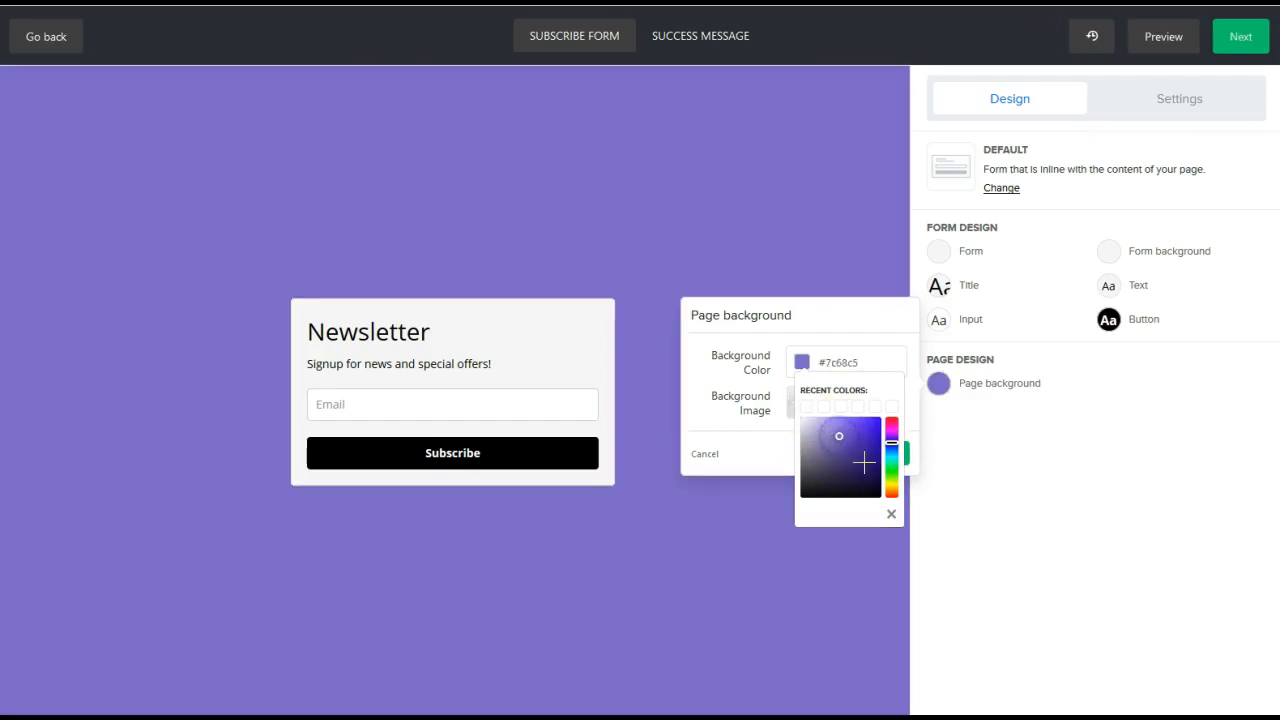
{"action": "left_click", "coordinate": [813, 427]}
{"action": "left_click", "coordinate": [783, 409]}
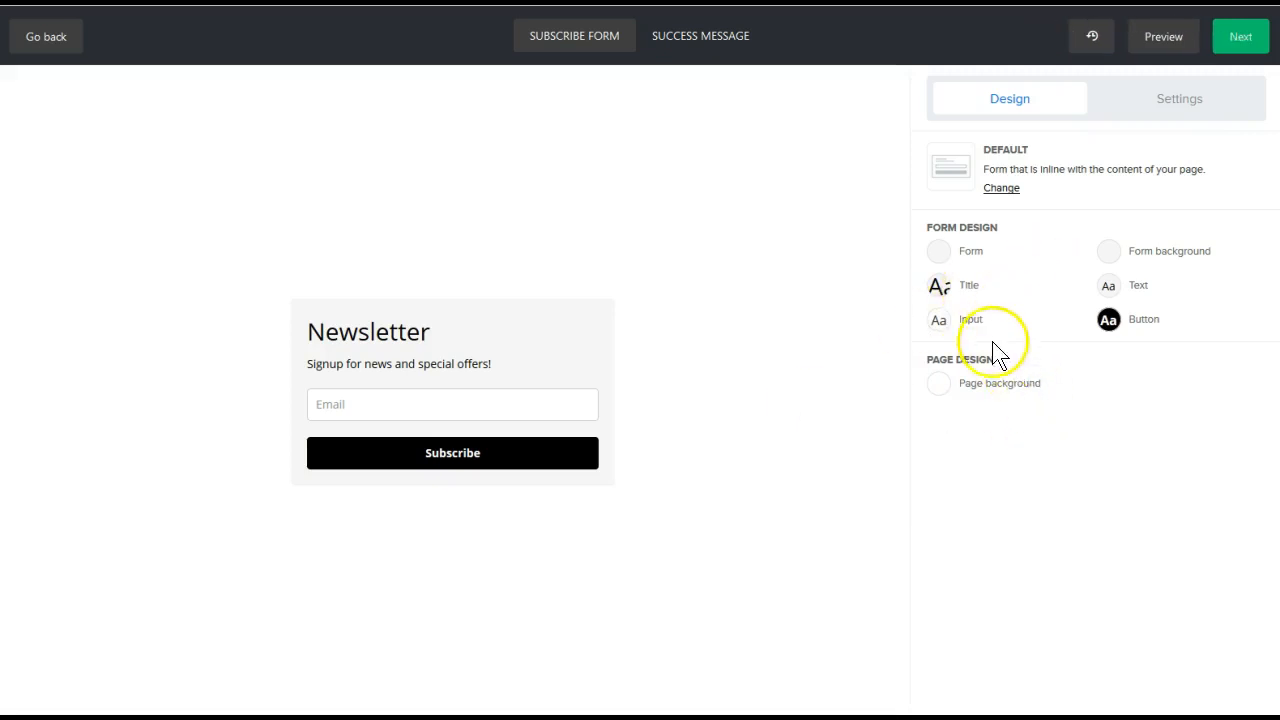
- Try the Fullwidth layout in the form design settings, then switch the layout back to Default
{"action": "left_click", "coordinate": [942, 256]}
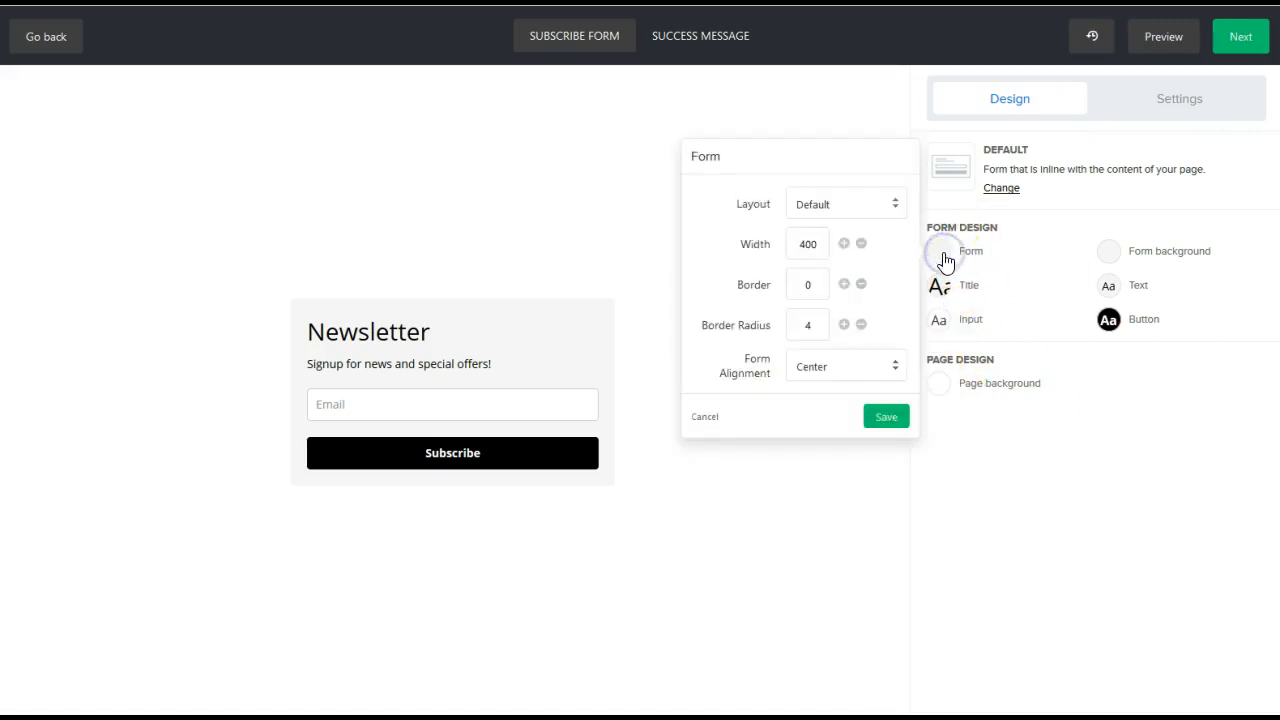
{"action": "left_click", "coordinate": [822, 218]}
{"action": "left_click", "coordinate": [829, 247]}
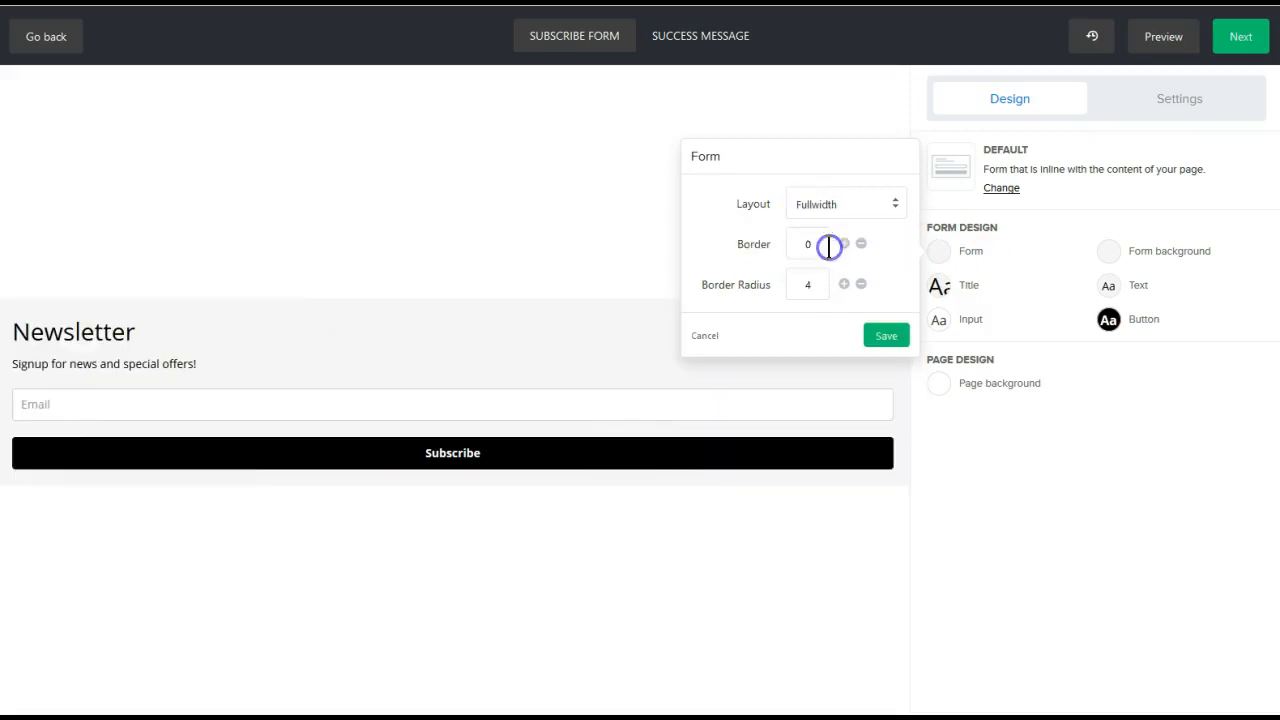
{"action": "left_click", "coordinate": [833, 210]}
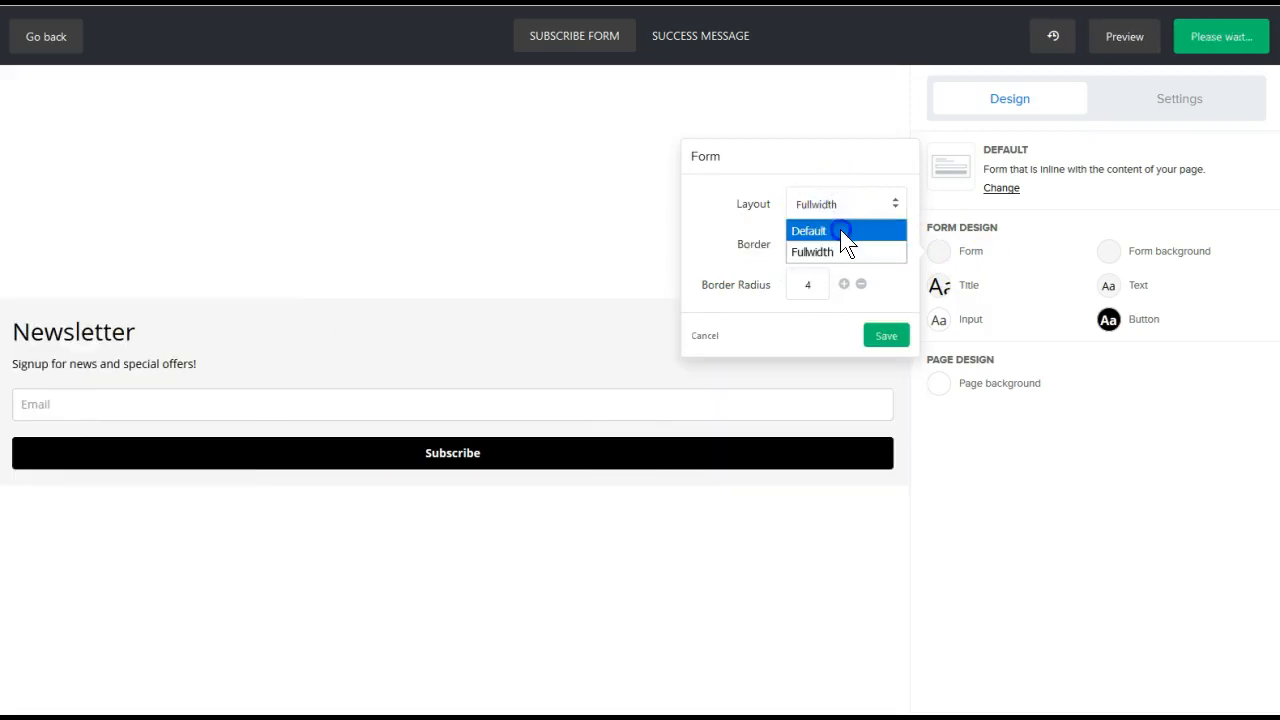
{"action": "left_click", "coordinate": [840, 229]}
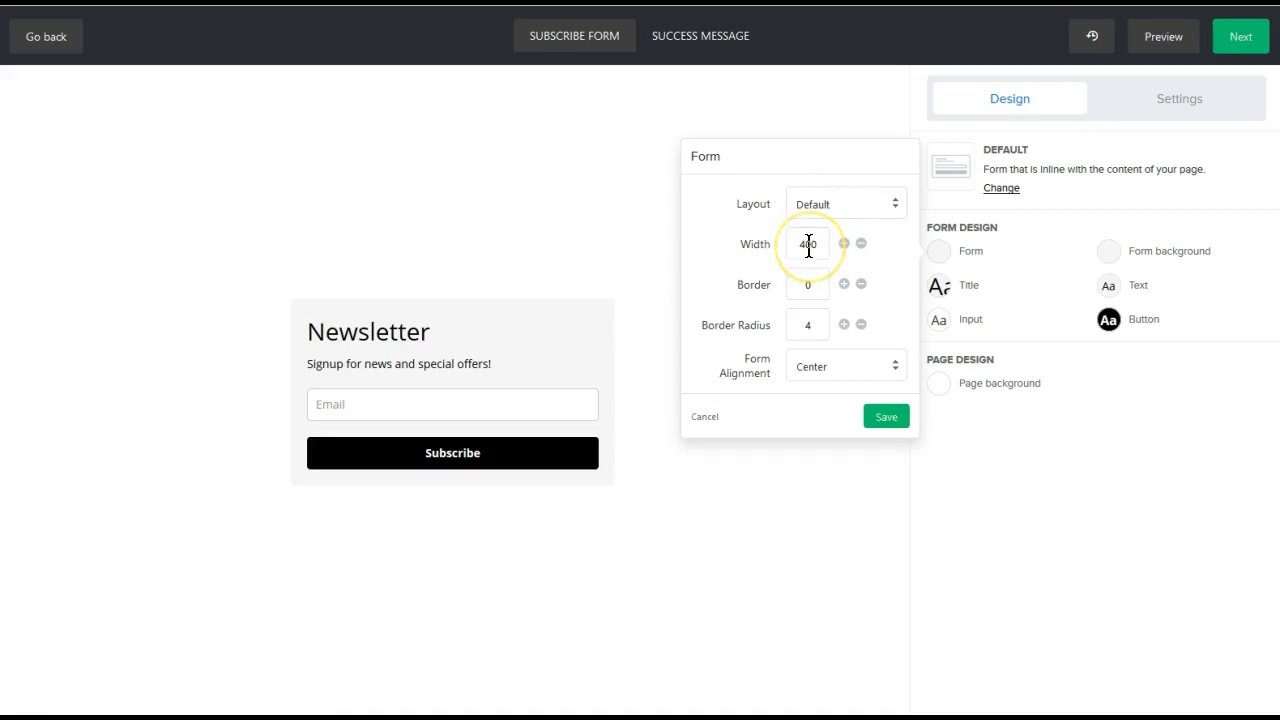
- Try a form width of 600, then restore the width to 400
{"action": "left_click_drag", "start_coordinate": [808, 246], "coordinate": [798, 248]}
{"action": "type", "text": "6"}
{"action": "left_click", "coordinate": [800, 284]}
{"action": "left_click", "coordinate": [798, 238]}
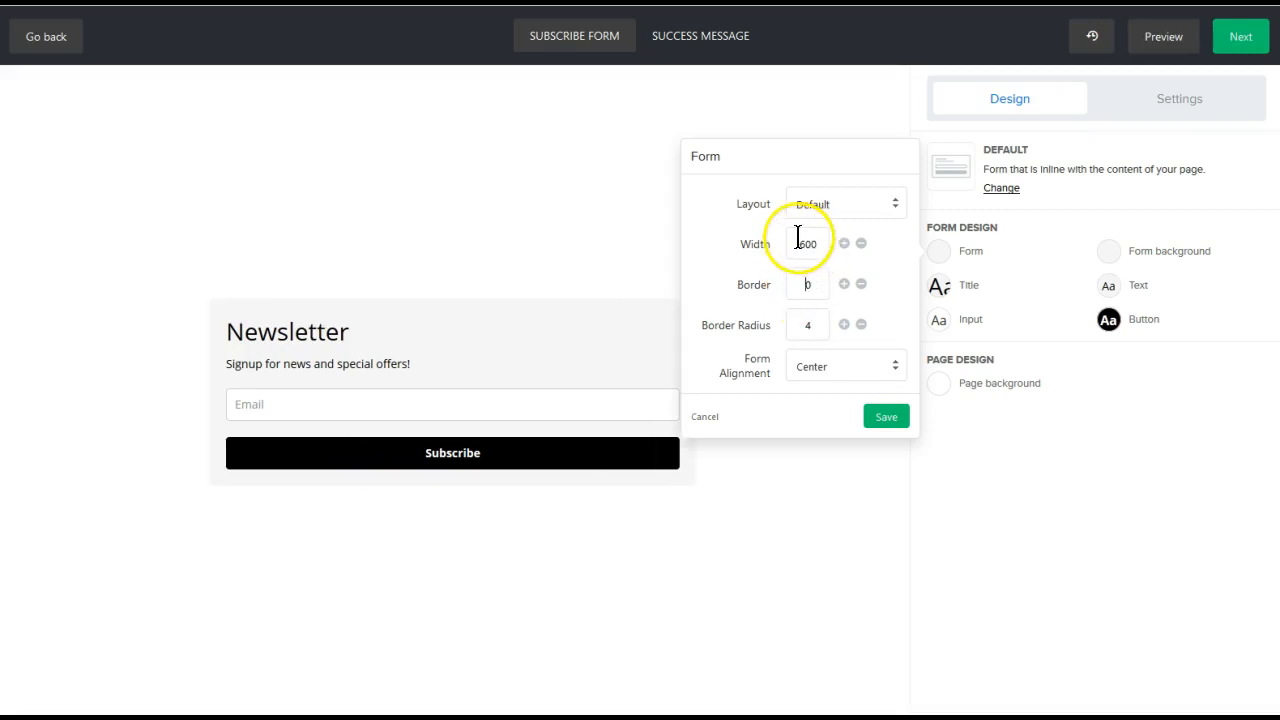
{"action": "type", "text": "4"}
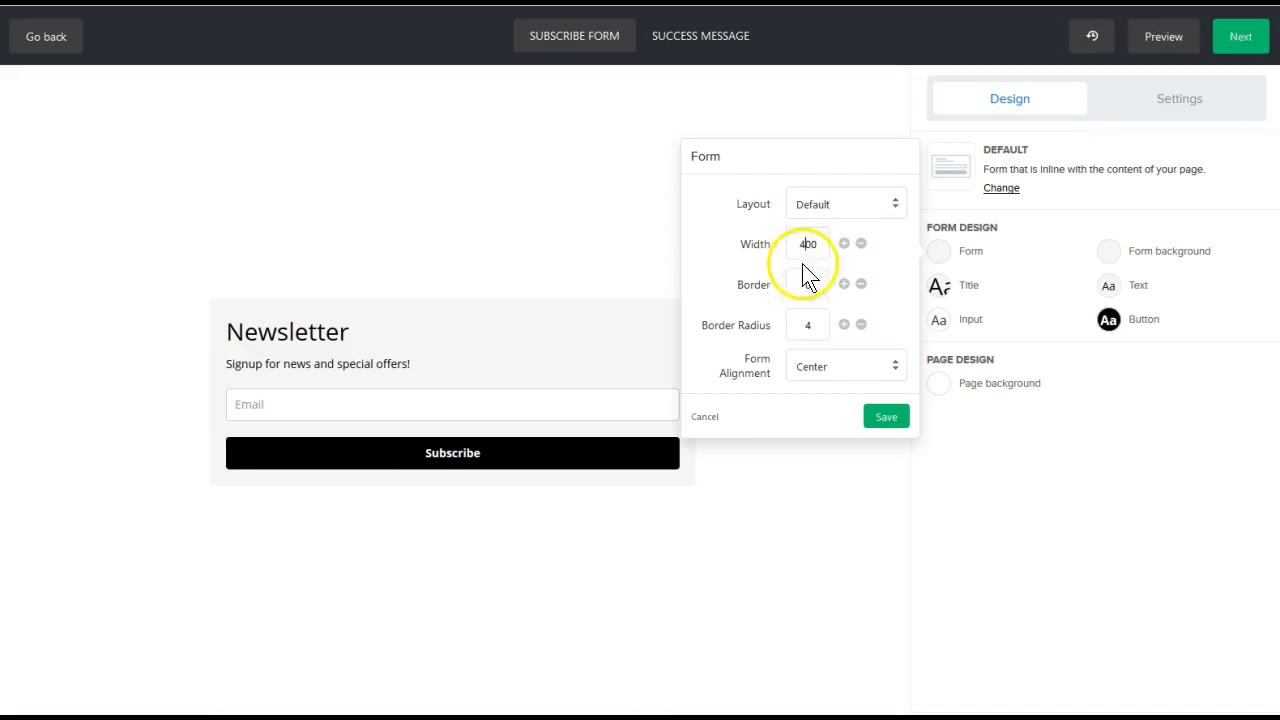
{"action": "left_click", "coordinate": [803, 285]}
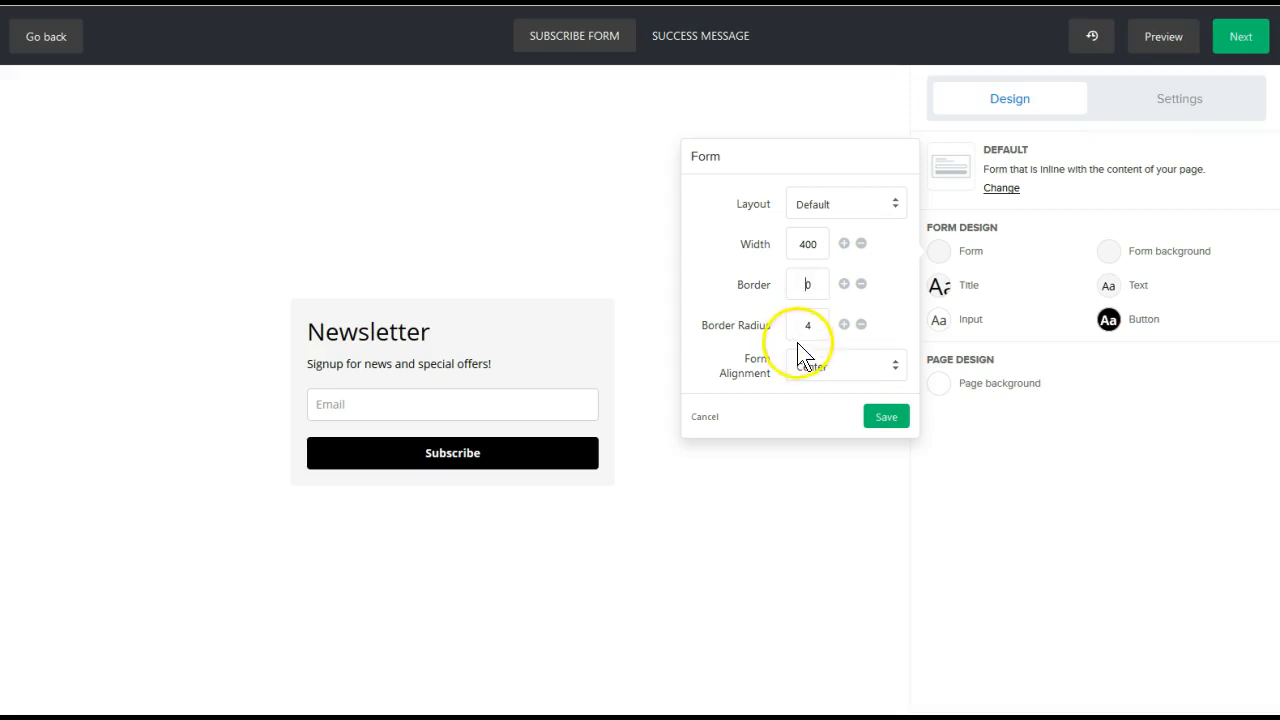
- Set the form's border thickness to 3
{"action": "left_click_drag", "start_coordinate": [800, 286], "coordinate": [820, 285]}
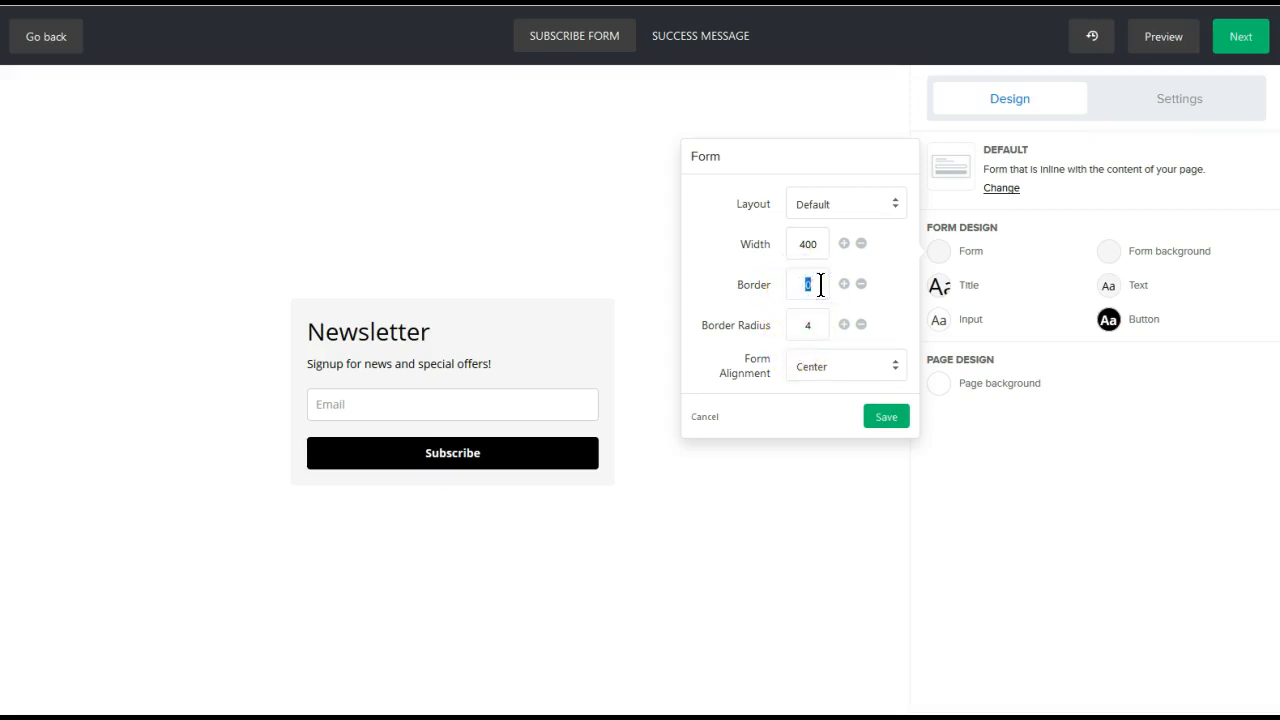
{"action": "type", "text": "3"}
{"action": "left_click", "coordinate": [814, 325]}
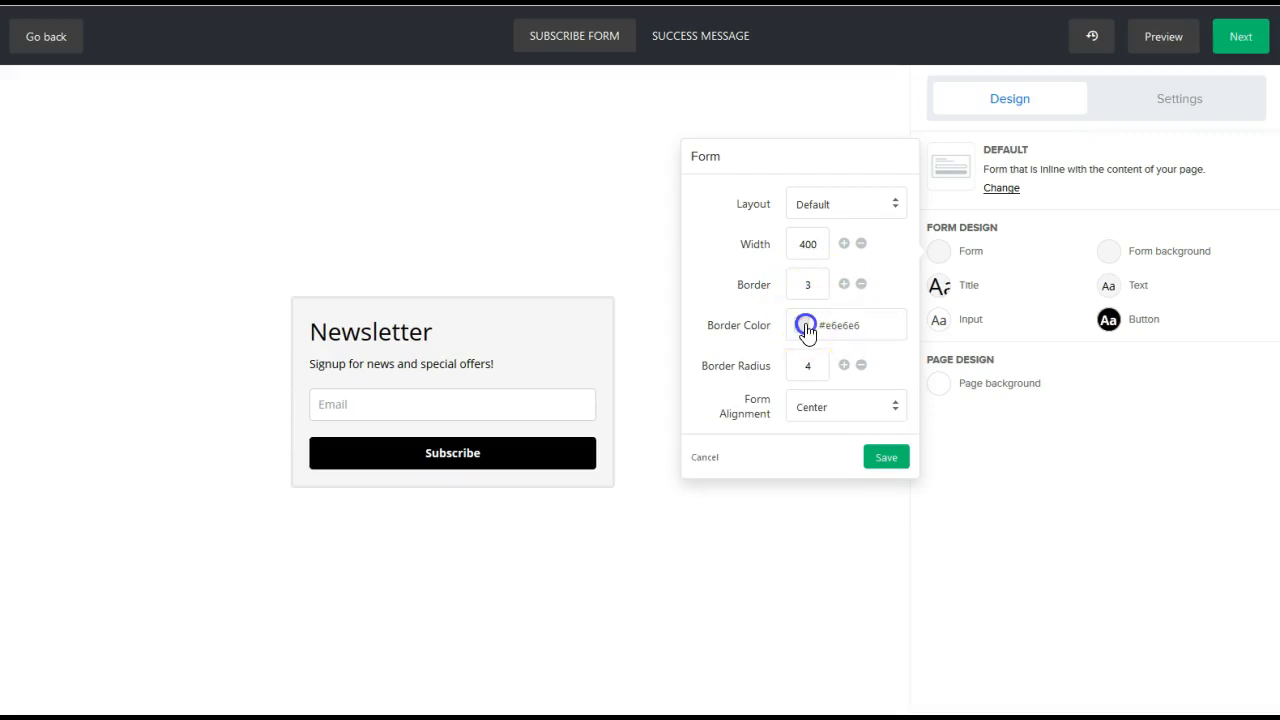
- Try a red and then a purple border color on the form
{"action": "left_click", "coordinate": [804, 325]}
{"action": "left_click", "coordinate": [873, 393]}
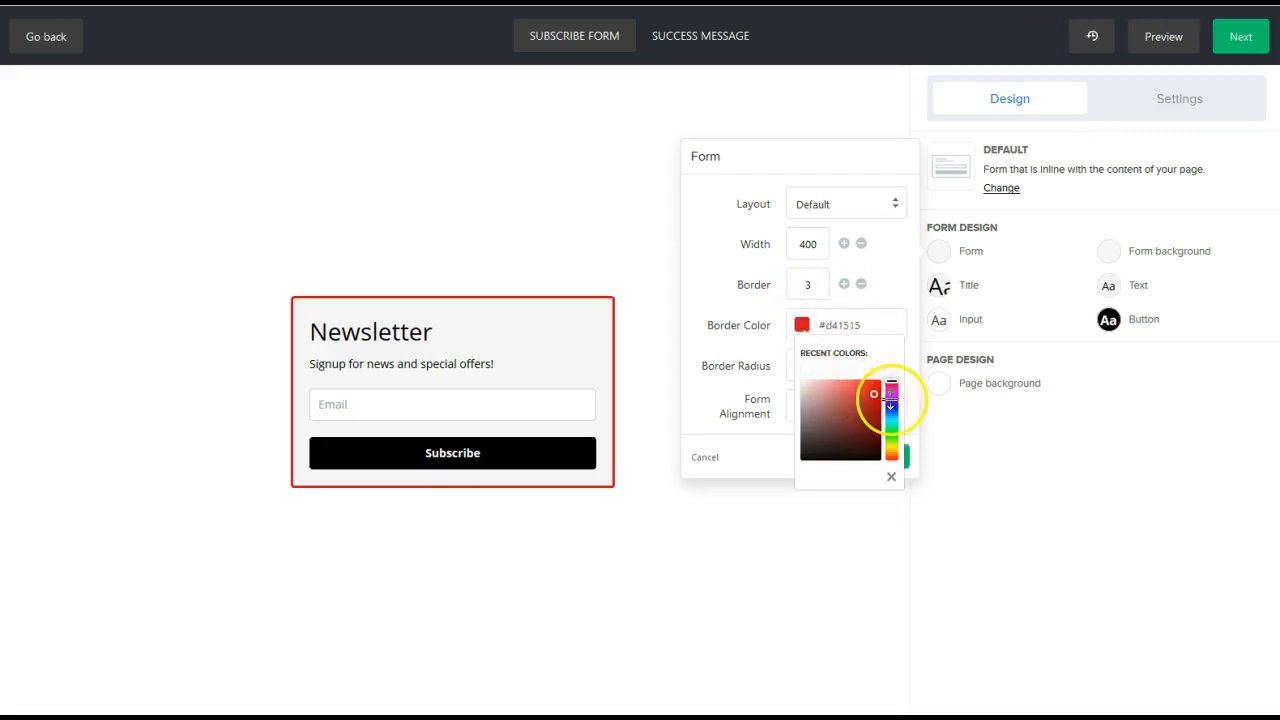
{"action": "left_click", "coordinate": [891, 400]}
{"action": "left_click", "coordinate": [847, 392]}
- Set the form's border color to #0a447c
{"action": "left_click", "coordinate": [838, 326]}
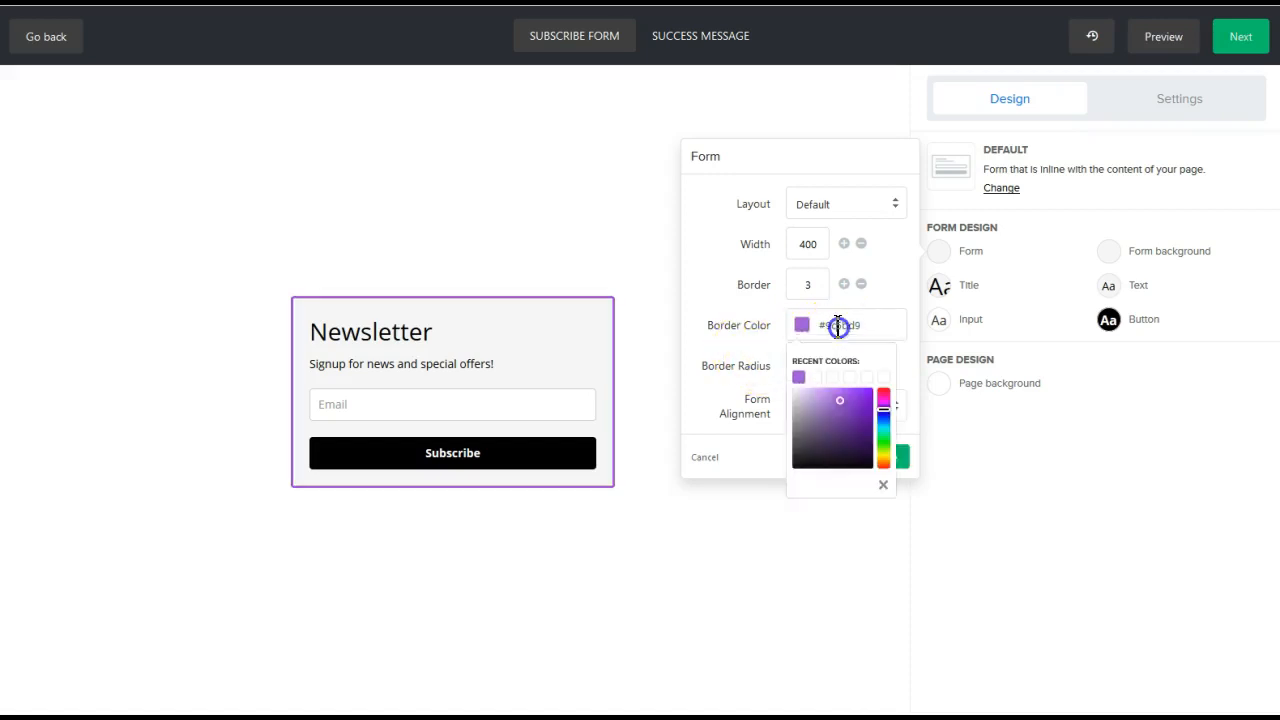
{"action": "left_click_drag", "start_coordinate": [827, 326], "coordinate": [866, 325]}
{"action": "key", "text": "BackSpace"}
{"action": "type", "text": "a447c"}
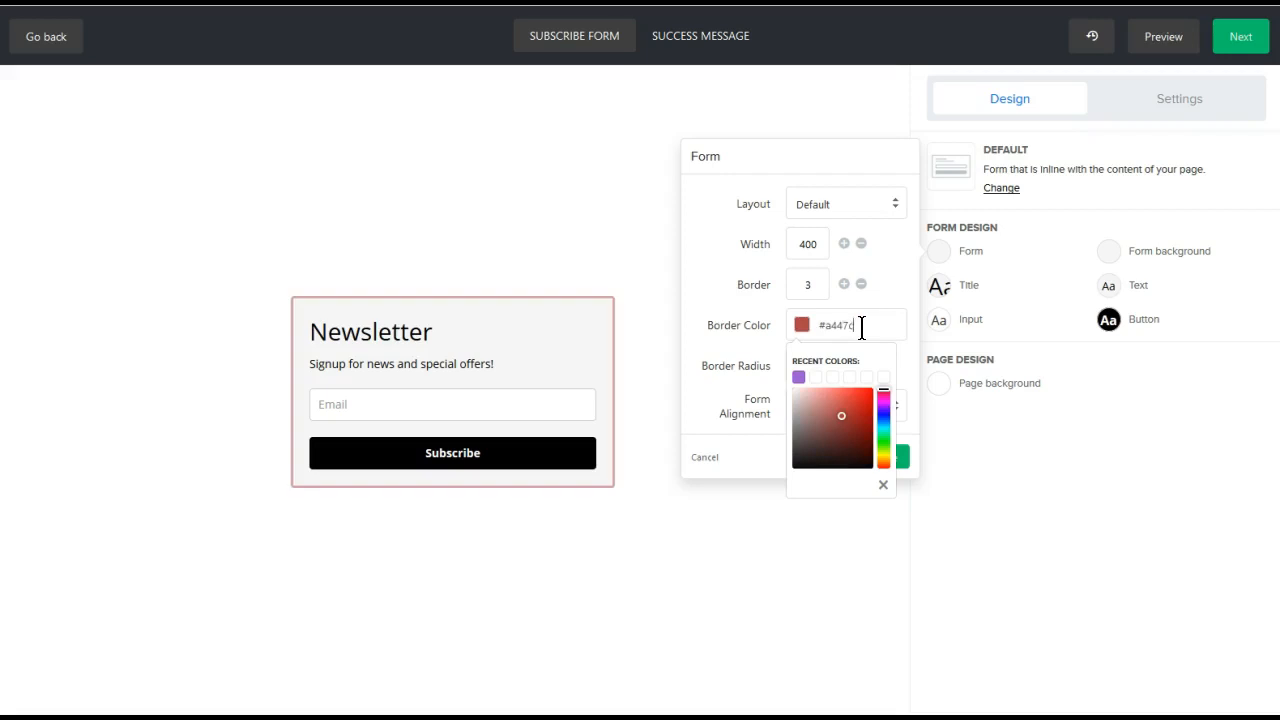
{"action": "left_click", "coordinate": [862, 327]}
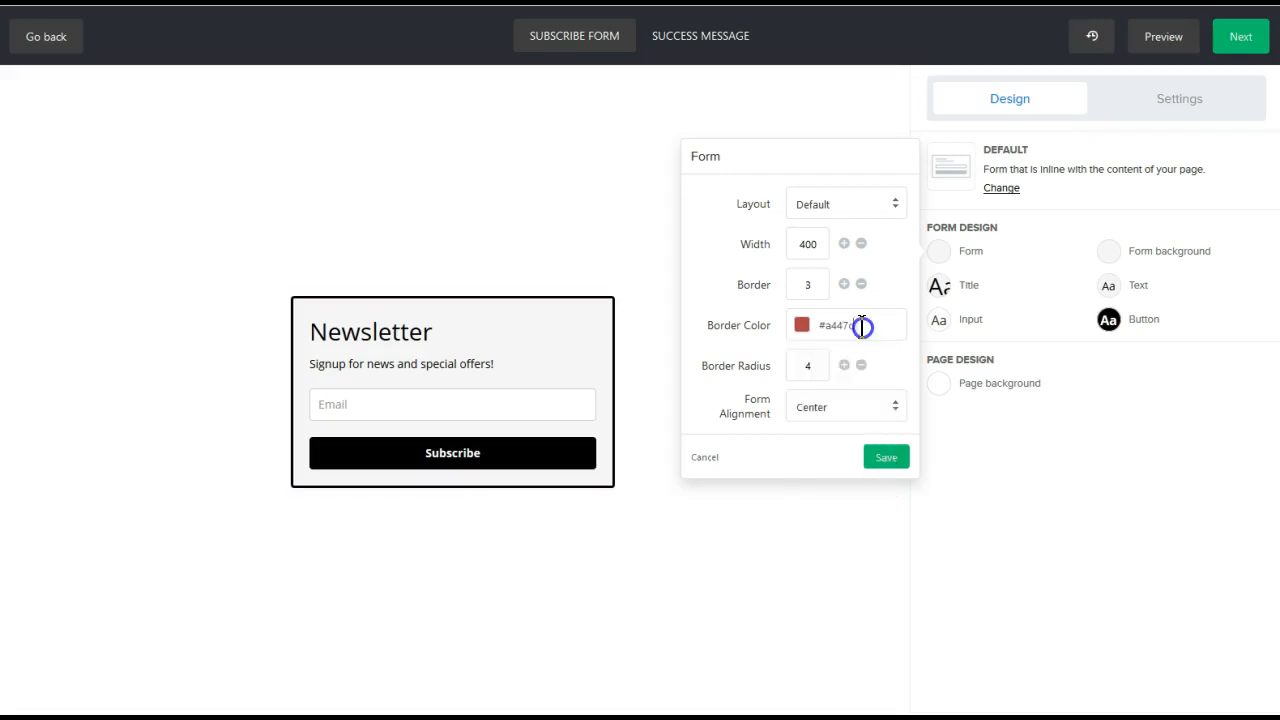
{"action": "left_click", "coordinate": [826, 326]}
{"action": "type", "text": "0"}
{"action": "left_click", "coordinate": [895, 326]}
{"action": "left_click", "coordinate": [735, 345]}
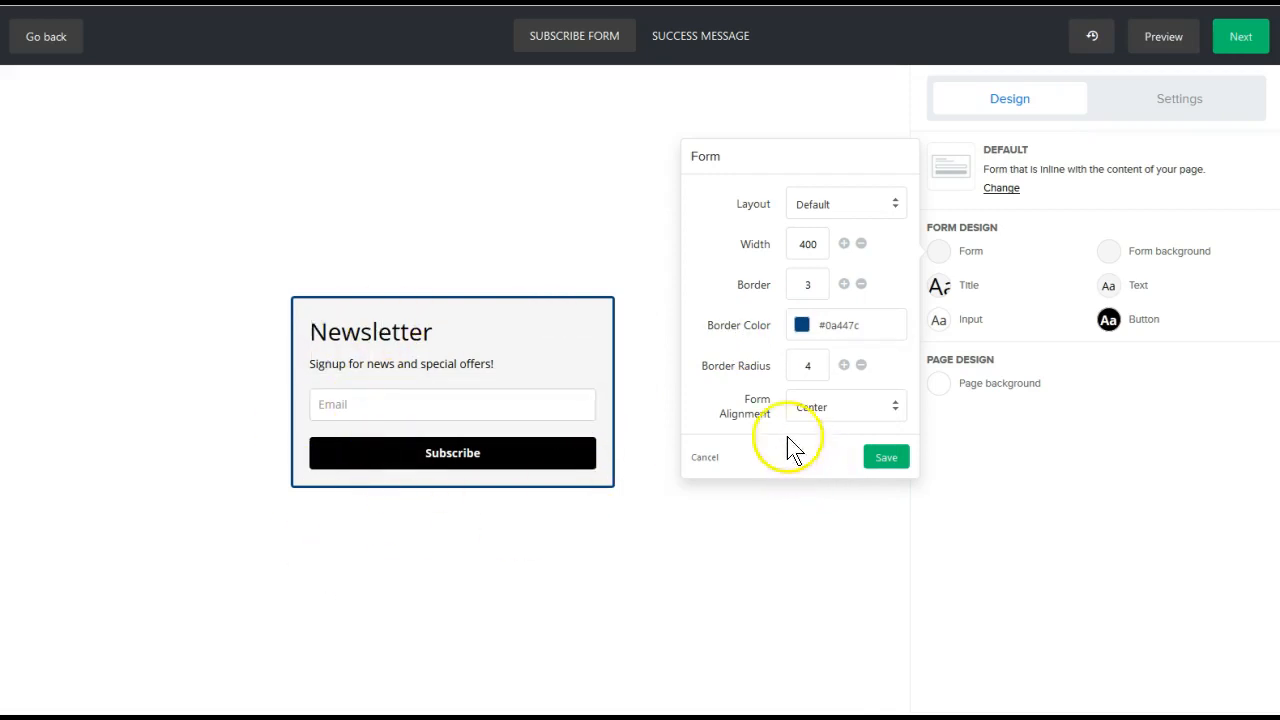
- Set the form's border radius to 1
{"action": "left_click", "coordinate": [816, 364]}
{"action": "type", "text": "1"}
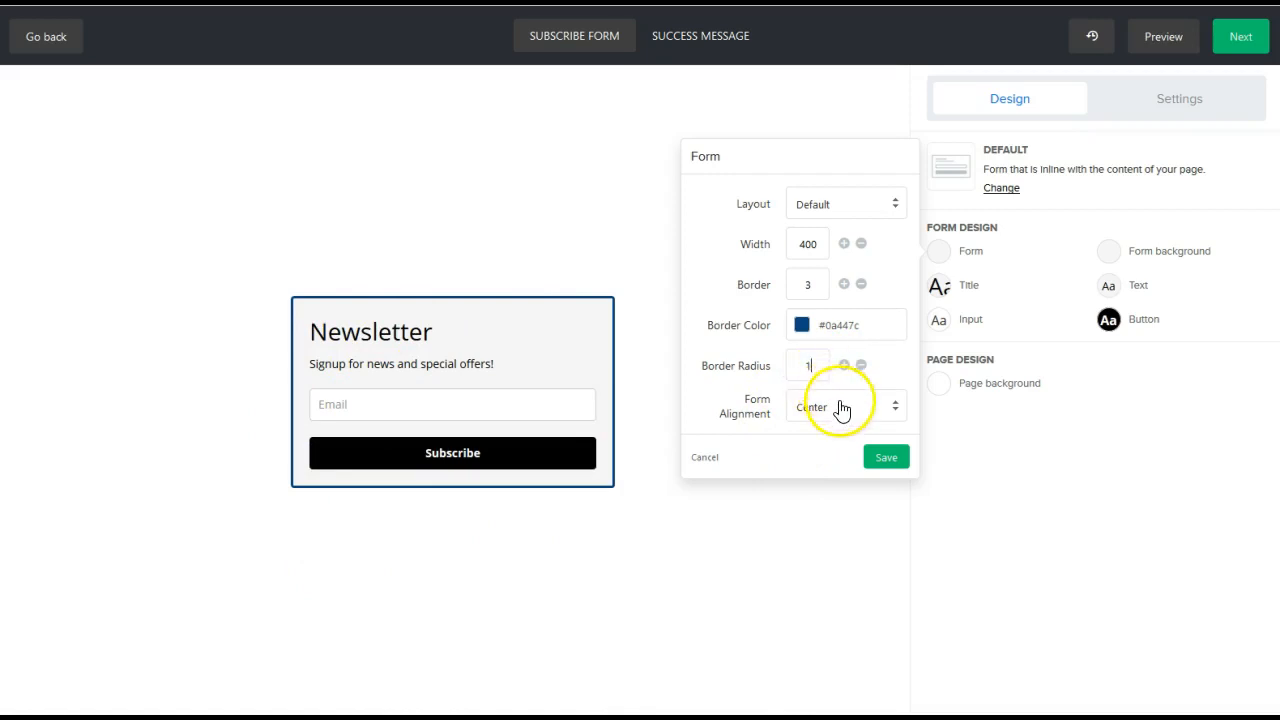
{"action": "left_click", "coordinate": [840, 408]}
{"action": "left_click", "coordinate": [755, 375]}
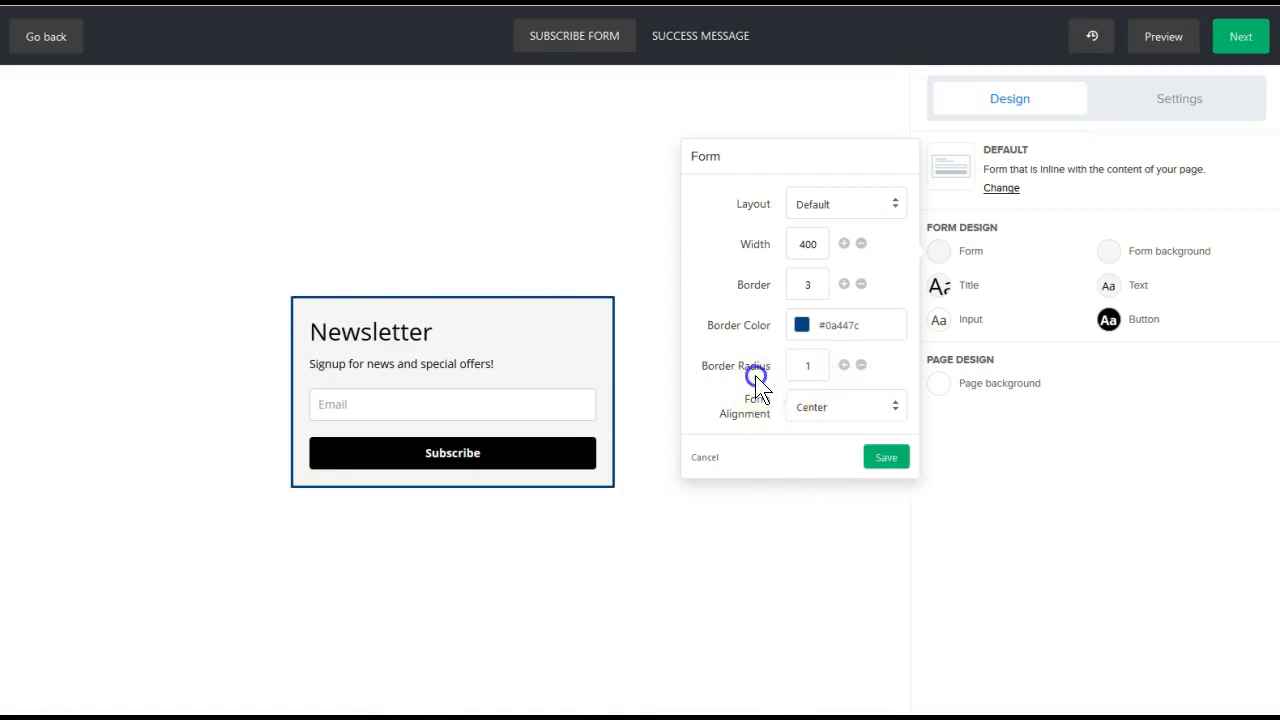
{"action": "left_click", "coordinate": [861, 366]}
{"action": "left_click", "coordinate": [845, 367]}
{"action": "left_click", "coordinate": [845, 367]}
{"action": "left_click", "coordinate": [861, 366]}
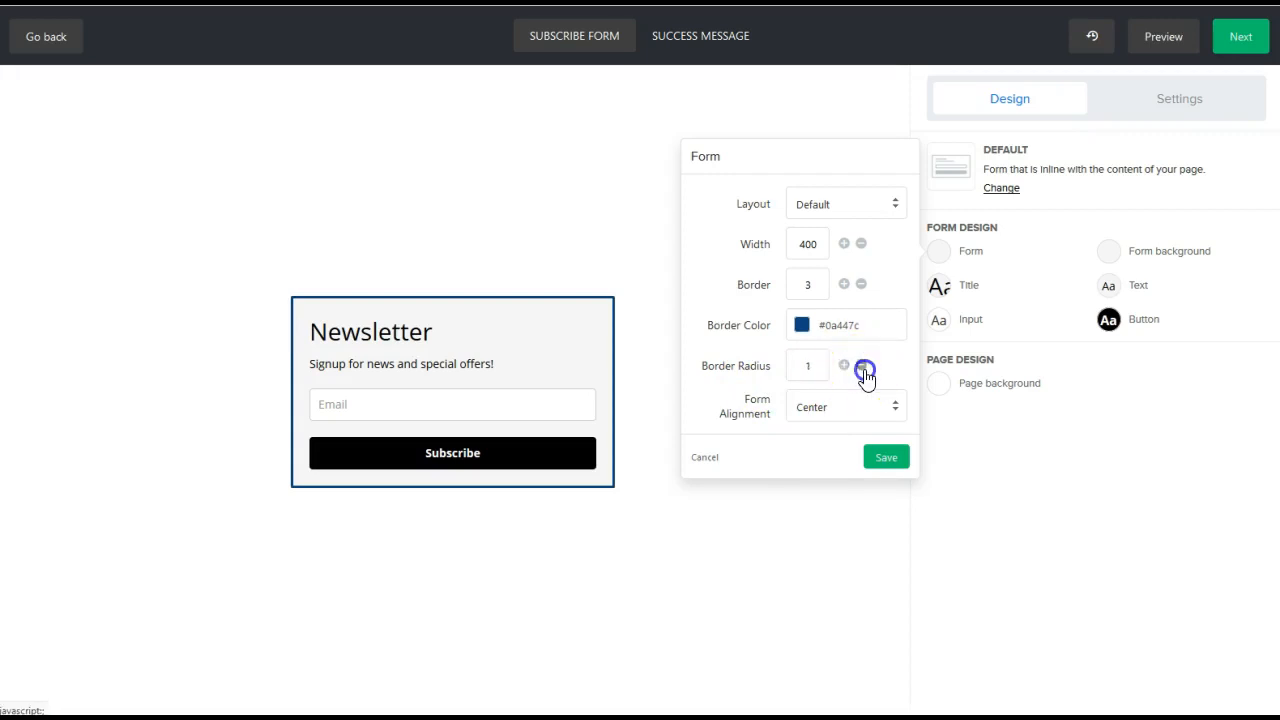
- Reduce the form's border thickness to 1
{"action": "left_click", "coordinate": [845, 286]}
{"action": "left_click", "coordinate": [845, 286]}
{"action": "left_click", "coordinate": [845, 286]}
{"action": "left_click", "coordinate": [845, 286]}
{"action": "left_click", "coordinate": [861, 286]}
{"action": "left_click", "coordinate": [861, 286]}
{"action": "left_click", "coordinate": [861, 286]}
{"action": "left_click", "coordinate": [861, 286]}
{"action": "left_click", "coordinate": [861, 286]}
{"action": "left_click", "coordinate": [861, 286]}
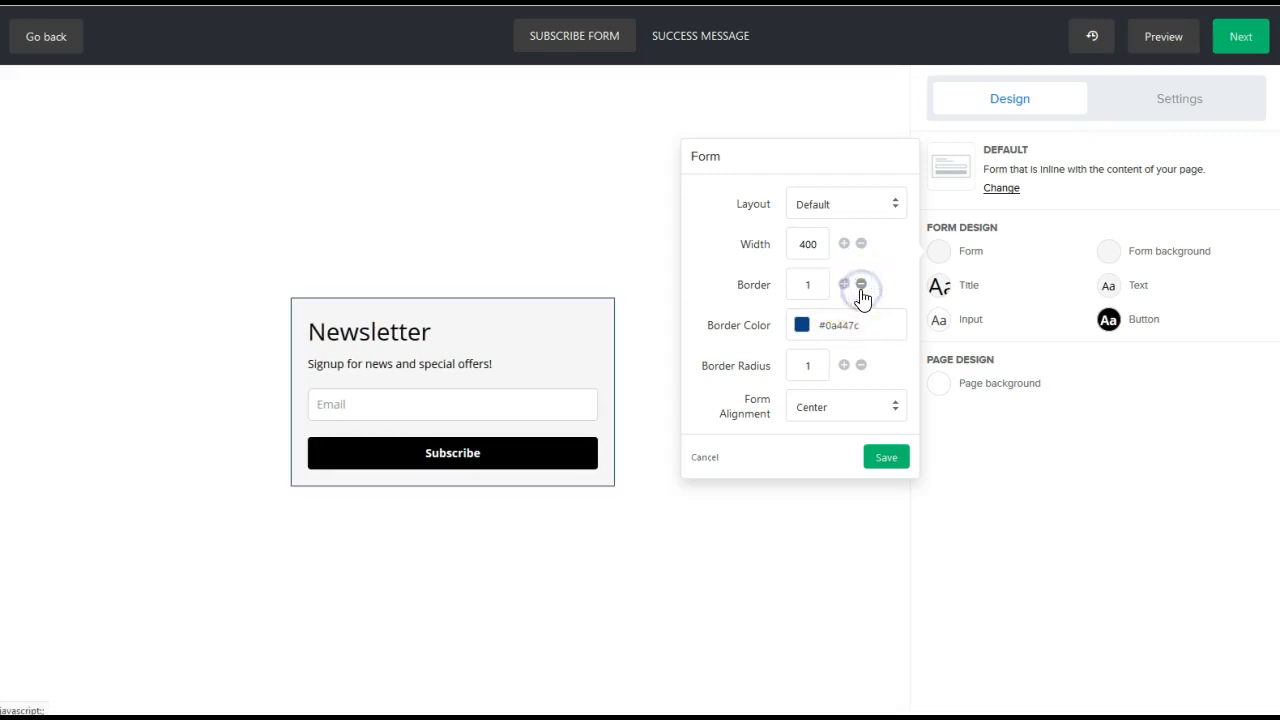
- Set the form alignment to Right and save the form design settings
{"action": "left_click", "coordinate": [826, 408]}
{"action": "left_click", "coordinate": [833, 435]}
{"action": "left_click", "coordinate": [826, 408]}
{"action": "left_click", "coordinate": [822, 456]}
{"action": "left_click", "coordinate": [822, 407]}
{"action": "left_click", "coordinate": [815, 476]}
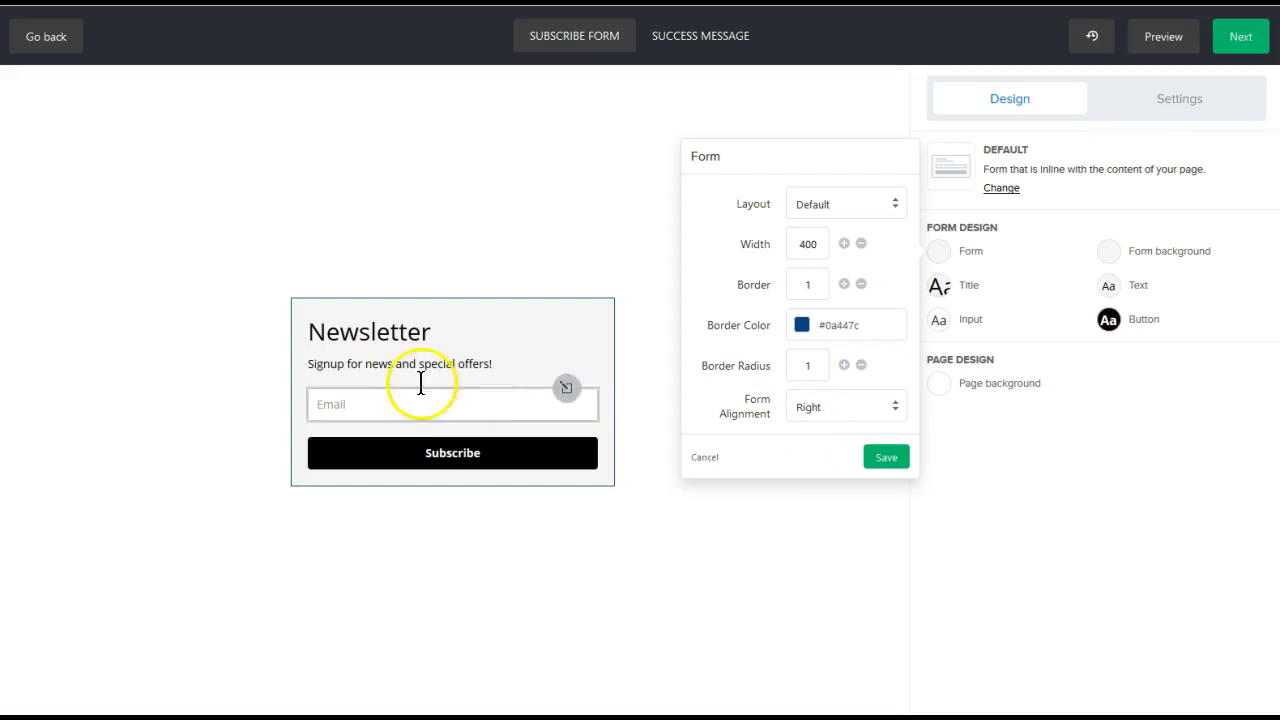
{"action": "left_click", "coordinate": [886, 460]}
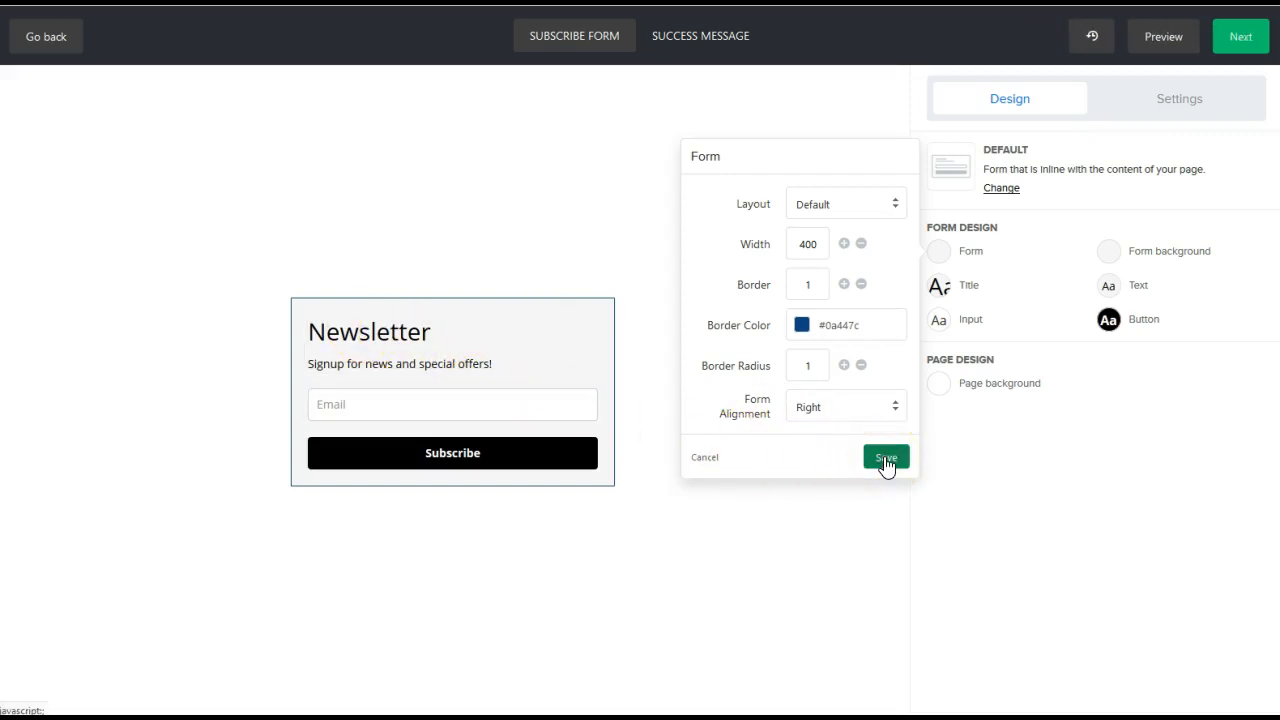
{"action": "left_click", "coordinate": [886, 460]}
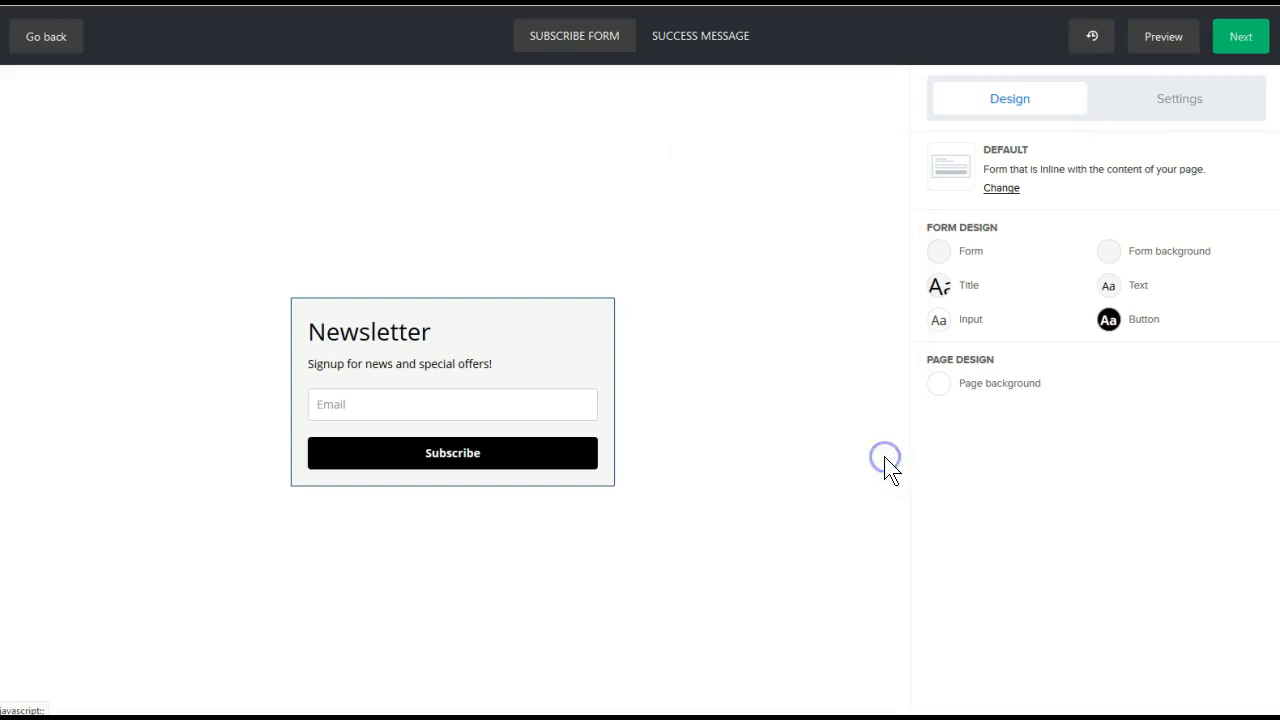
- Open the form's content for editing and replace the title with "Join Our Email List!"
{"action": "left_click", "coordinate": [355, 340]}
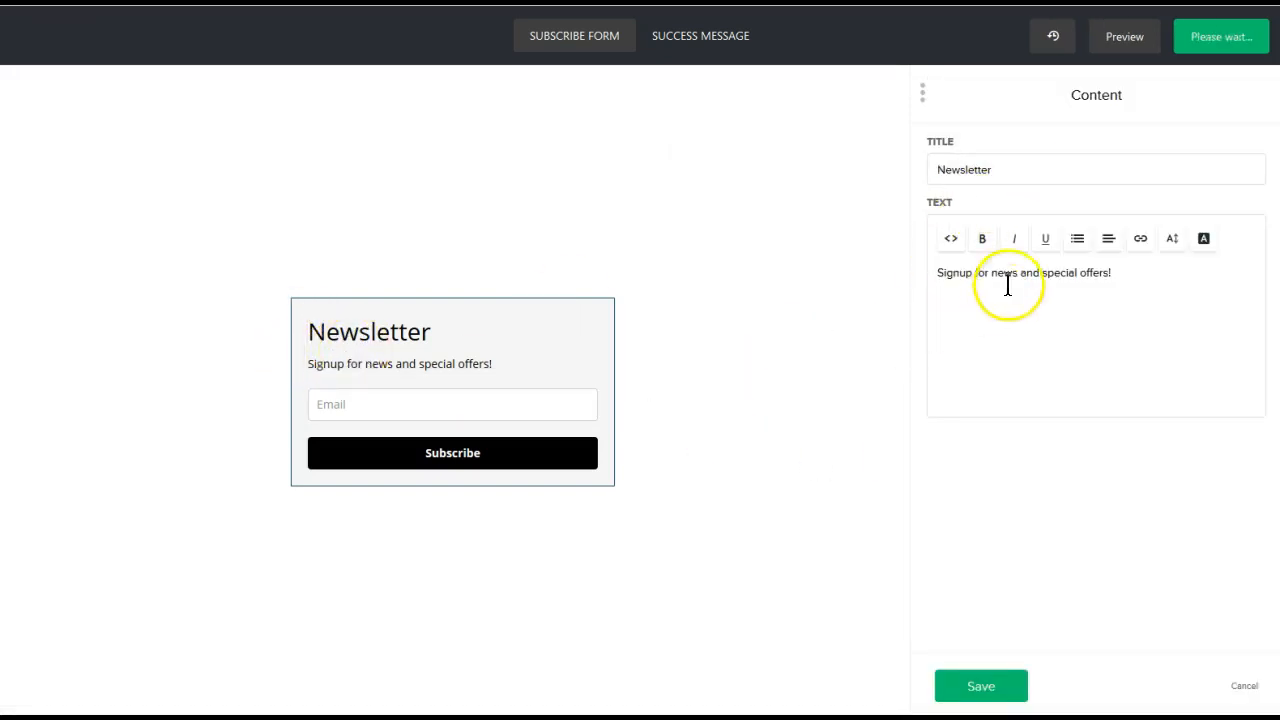
{"action": "left_click", "coordinate": [1022, 166]}
{"action": "left_click_drag", "start_coordinate": [1022, 166], "coordinate": [908, 166]}
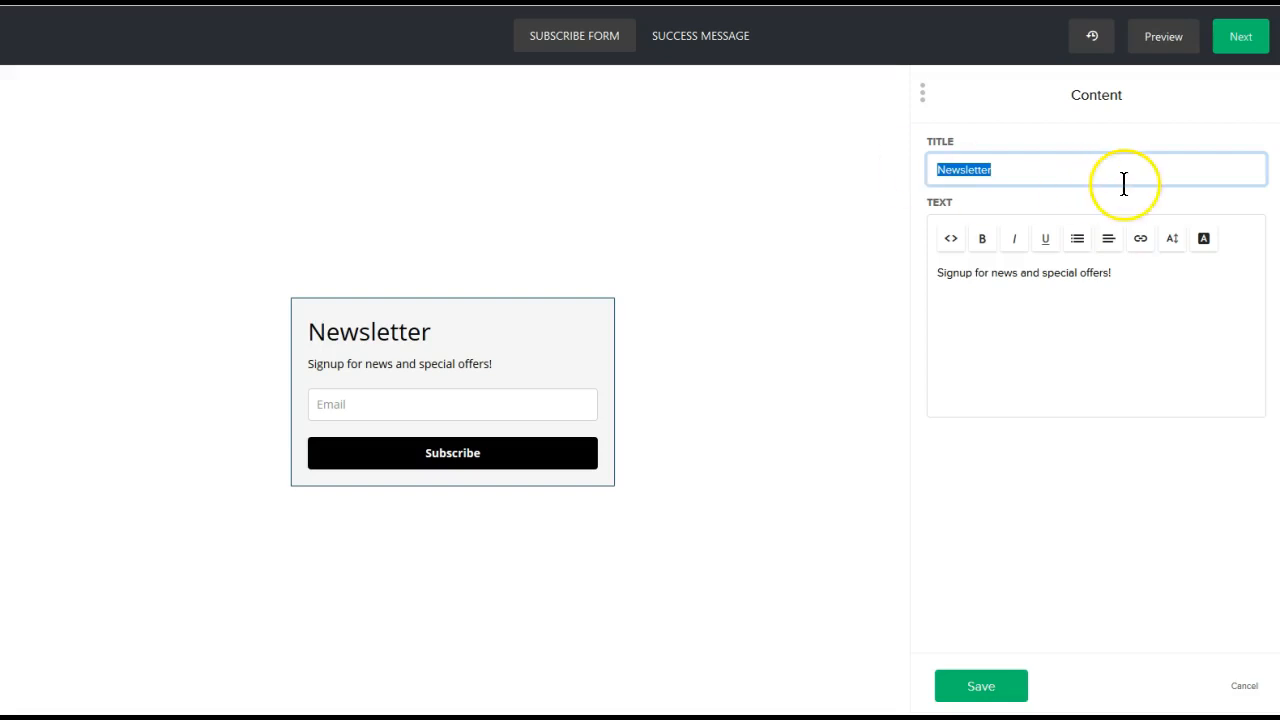
- Set the form text to "You'll learn more about reflexology and how it can help you, and get reminders for upcoming events and sound meditations, etc." and save
{"action": "left_click", "coordinate": [1116, 280]}
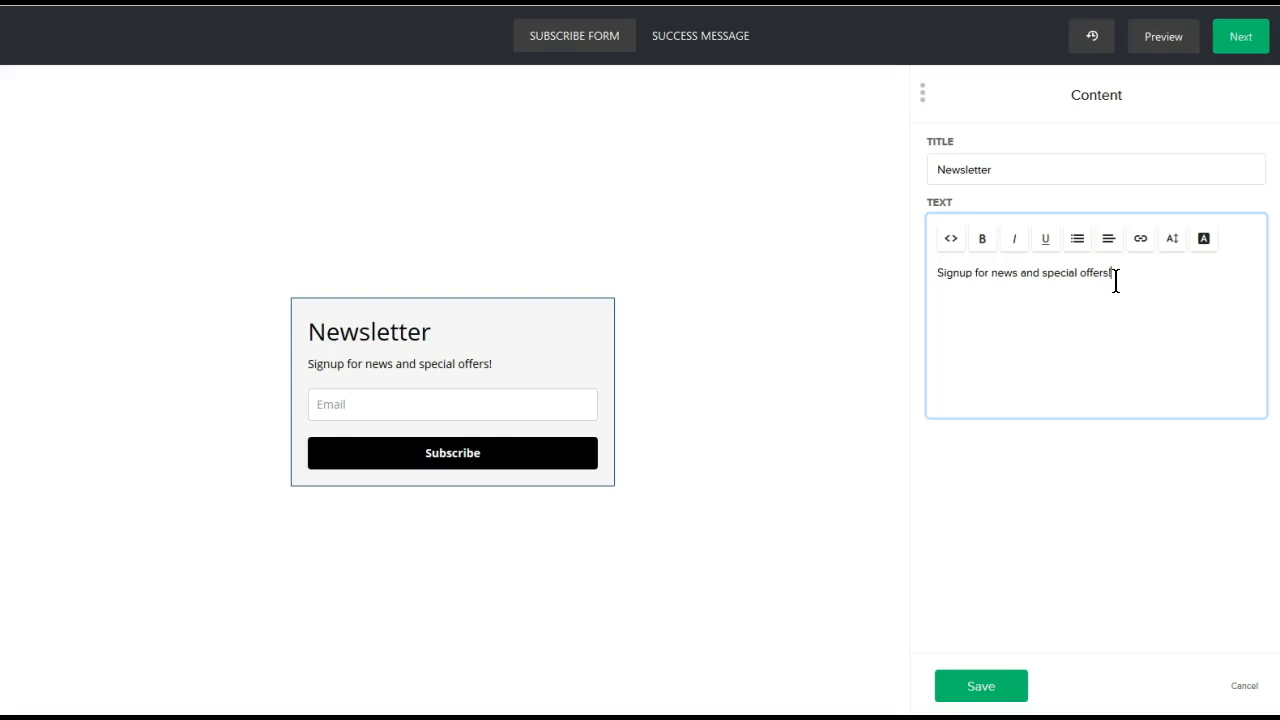
{"action": "left_click", "coordinate": [409, 652]}
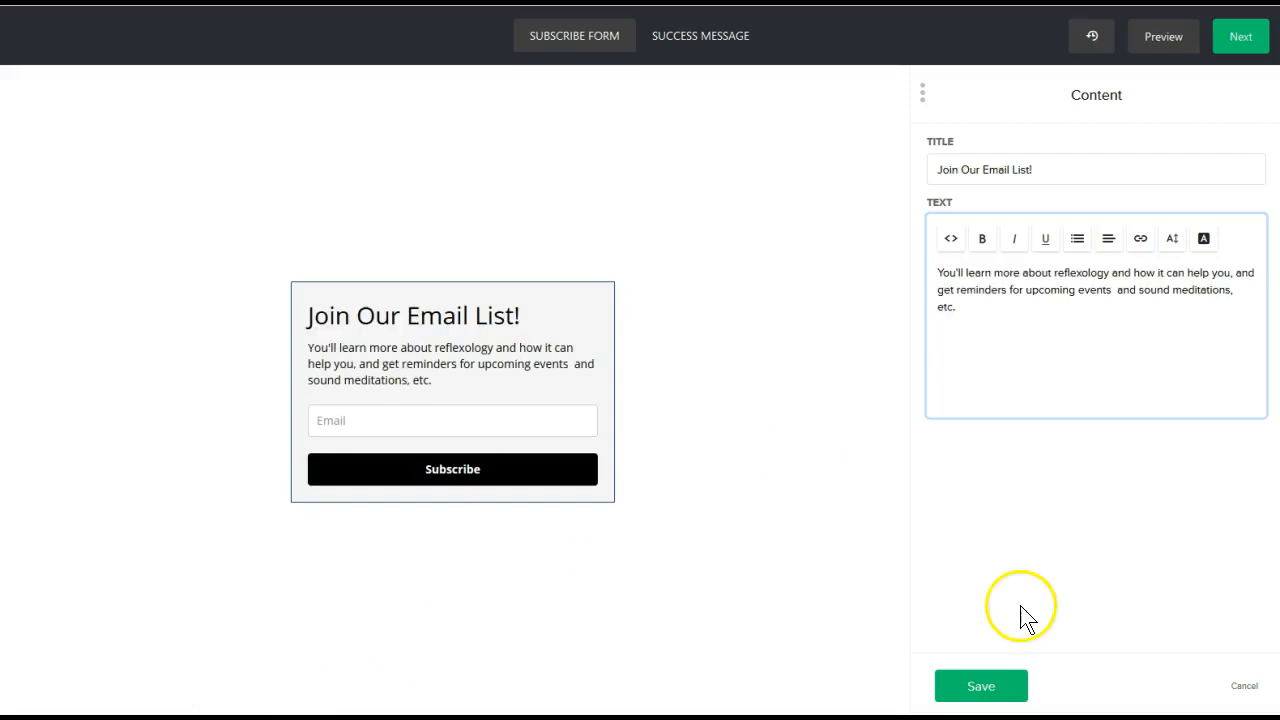
{"action": "left_click", "coordinate": [719, 411]}
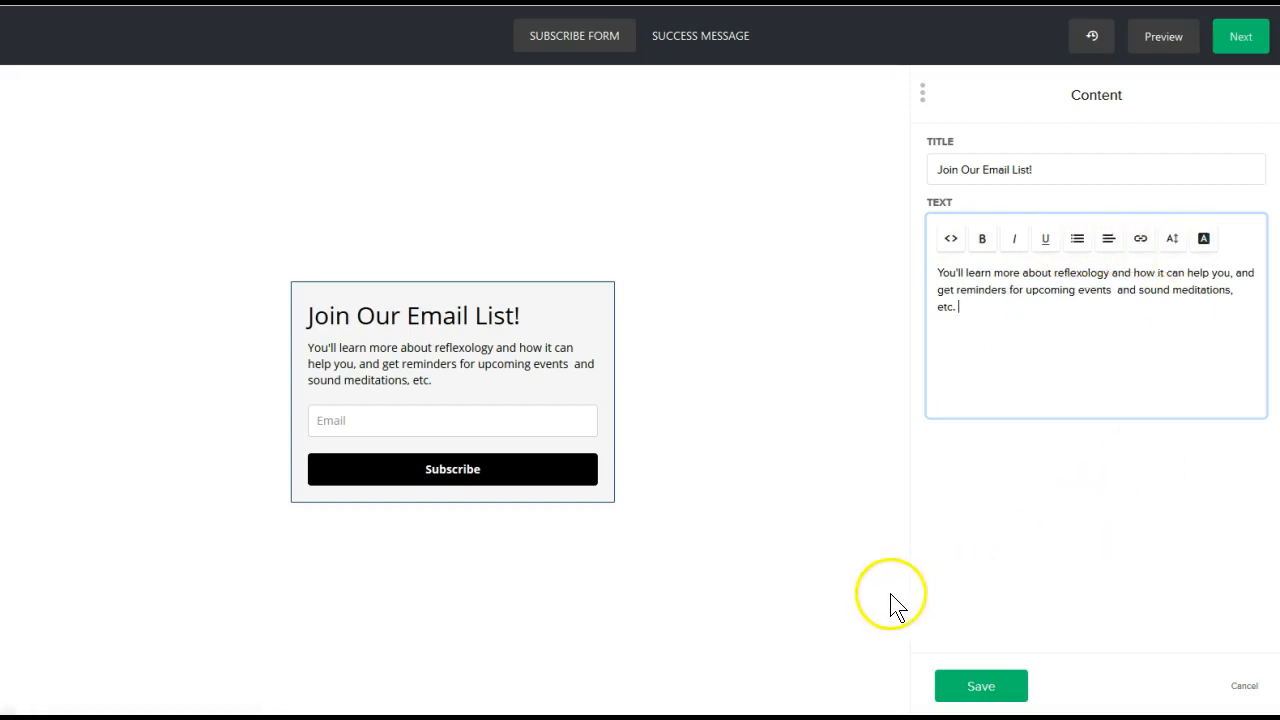
{"action": "left_click", "coordinate": [980, 687]}
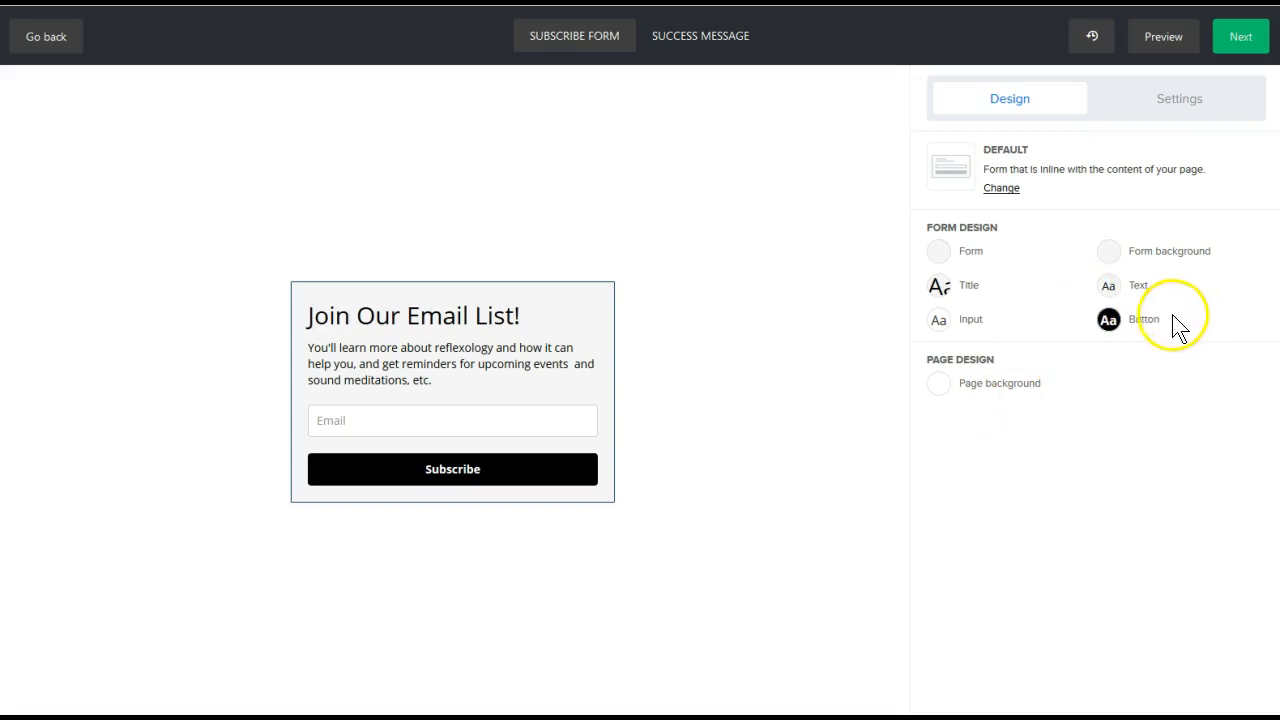
- Try a font size of 18 on the form's Subscribe button
{"action": "left_click", "coordinate": [1143, 322]}
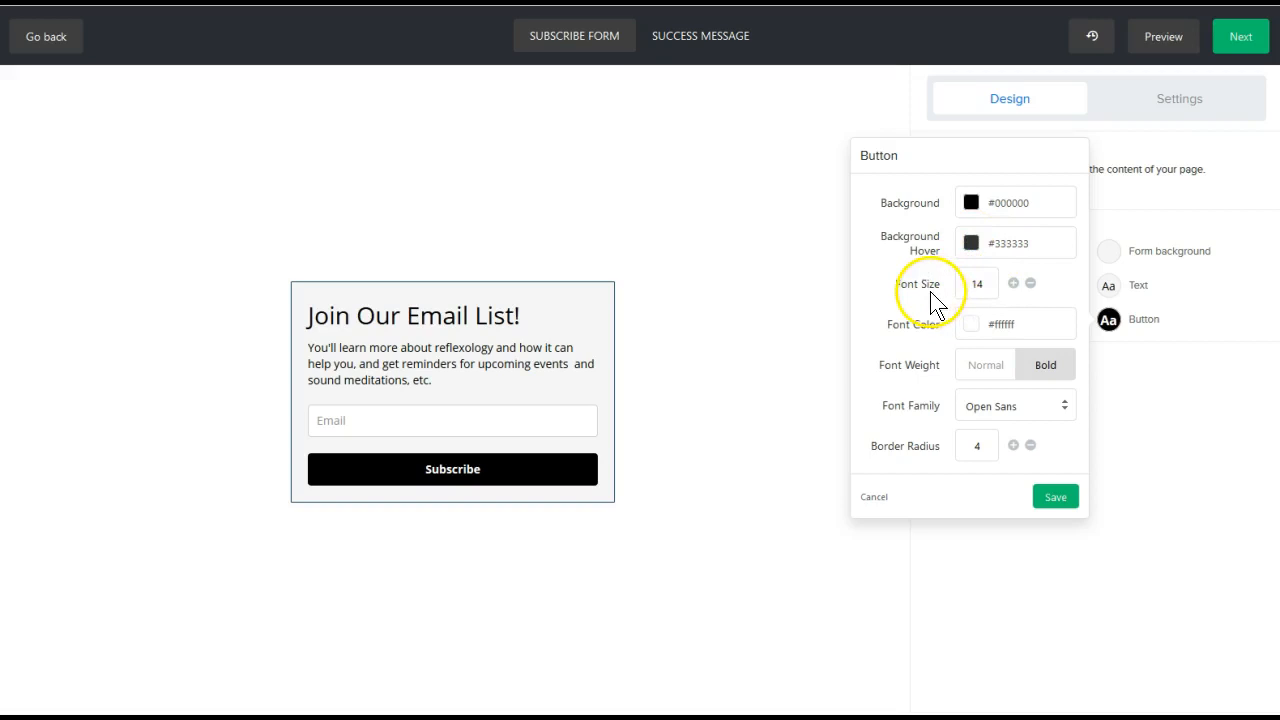
{"action": "left_click", "coordinate": [1014, 285]}
{"action": "left_click", "coordinate": [1014, 285]}
{"action": "left_click", "coordinate": [1014, 285]}
{"action": "left_click", "coordinate": [1014, 285]}
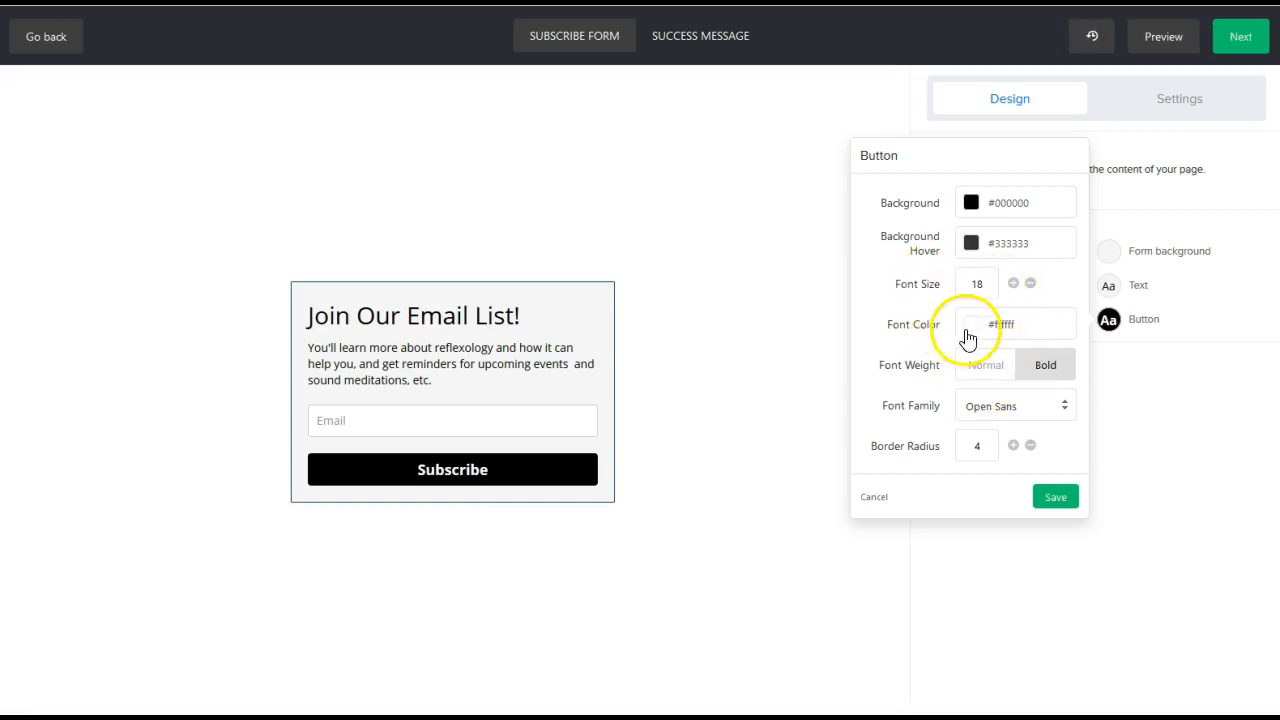
- Try the Montserrat and Roboto font families on the Subscribe button, and discard the button design changes
{"action": "left_click", "coordinate": [989, 412]}
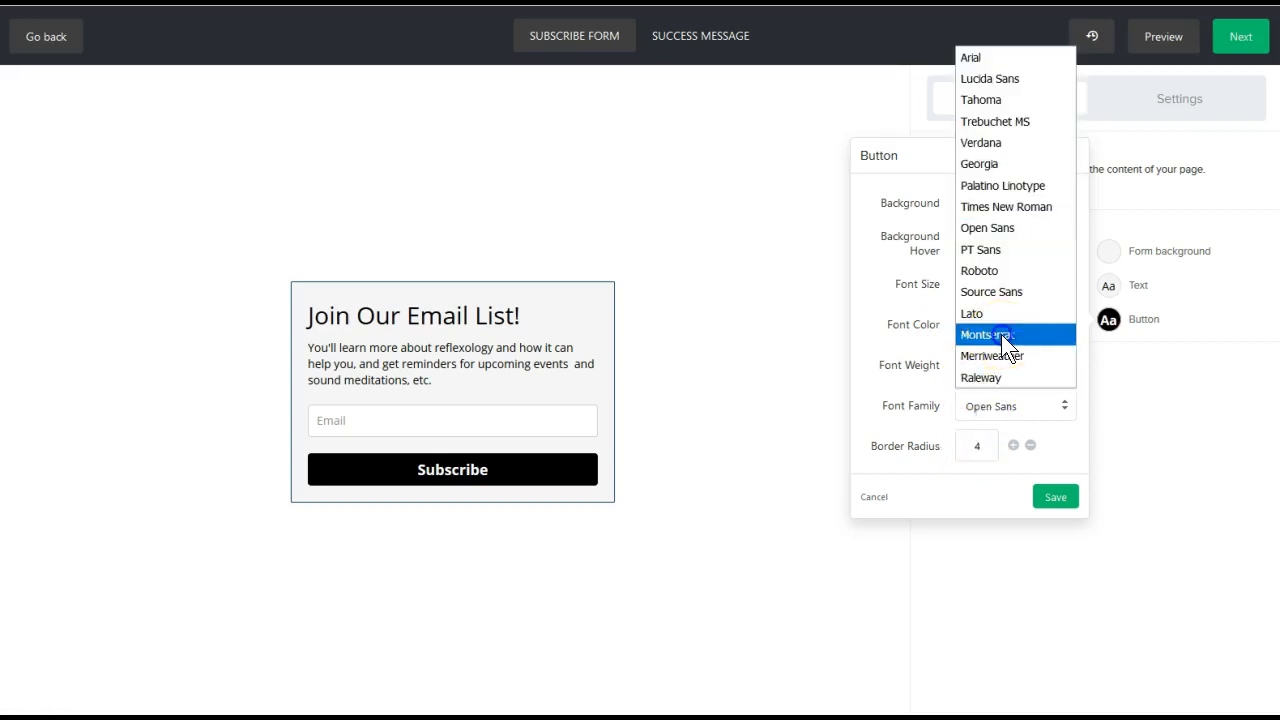
{"action": "left_click", "coordinate": [1001, 334]}
{"action": "left_click", "coordinate": [997, 412]}
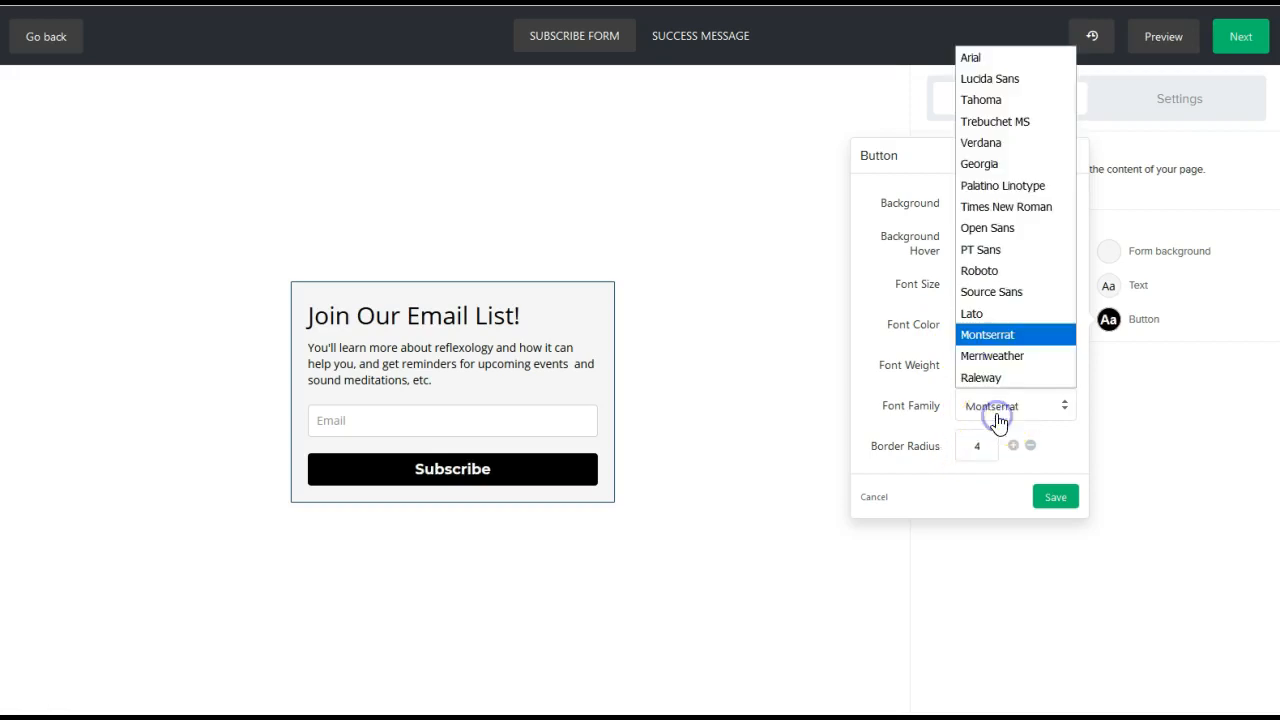
{"action": "left_click", "coordinate": [990, 268]}
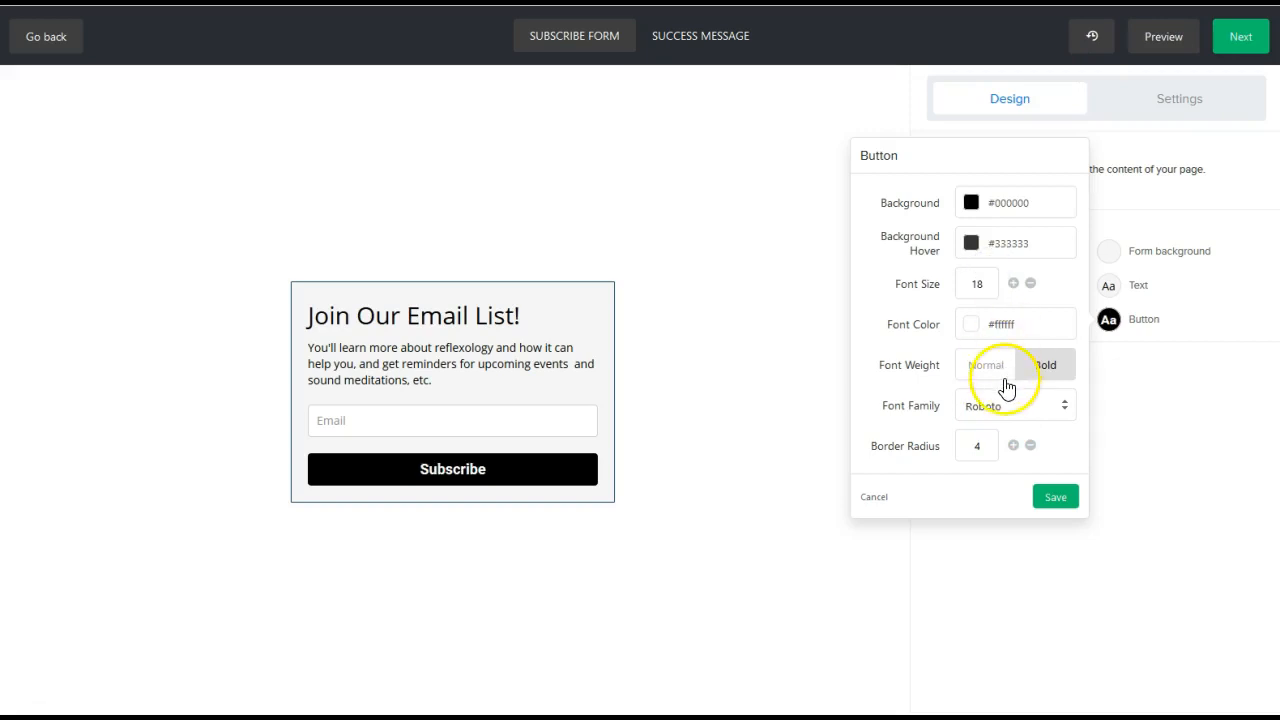
{"action": "left_click", "coordinate": [1022, 412]}
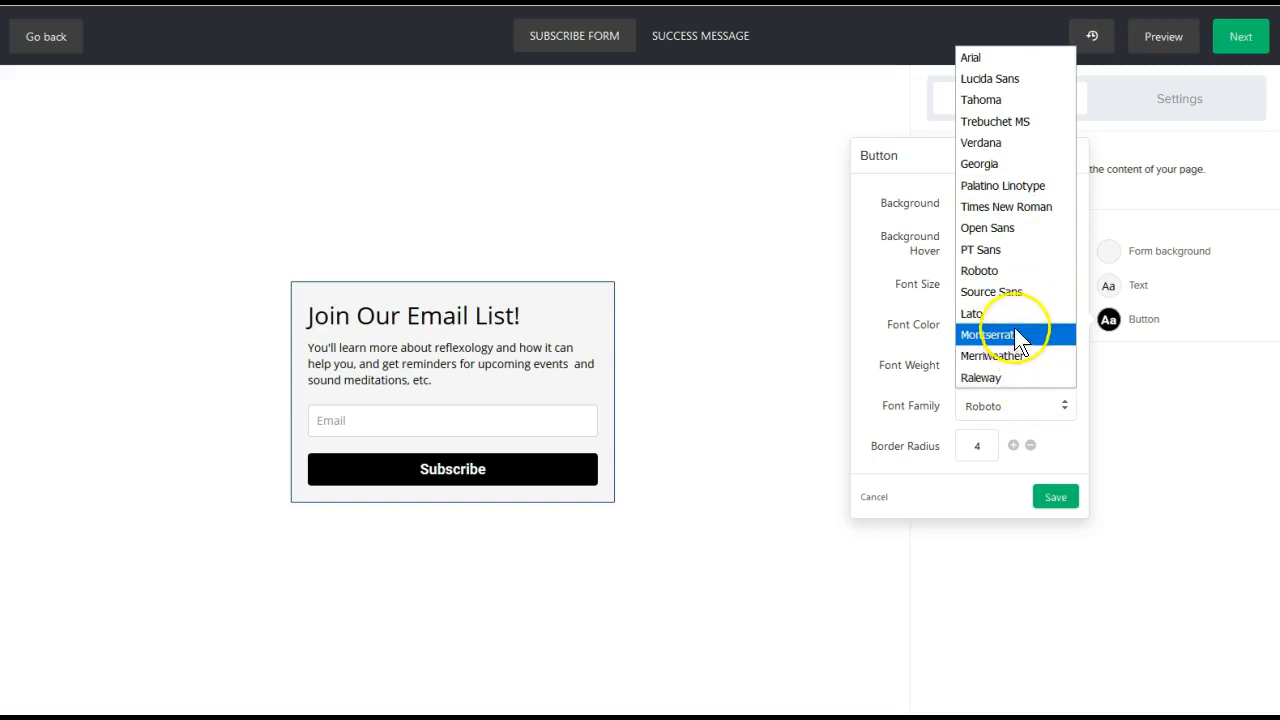
{"action": "left_click", "coordinate": [875, 500]}
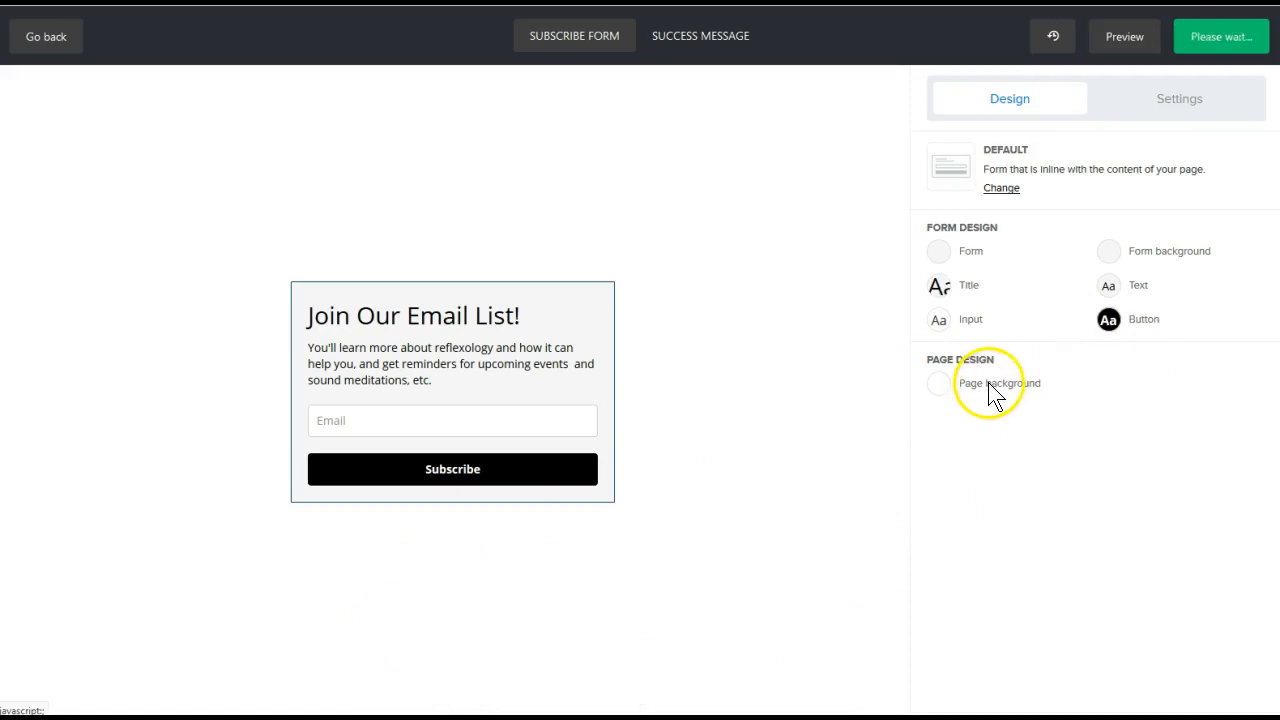
- Try the GDPR-compliant marketing permissions fields and the confirmation checkbox in the form settings, switching each off again
{"action": "left_click", "coordinate": [1188, 103]}
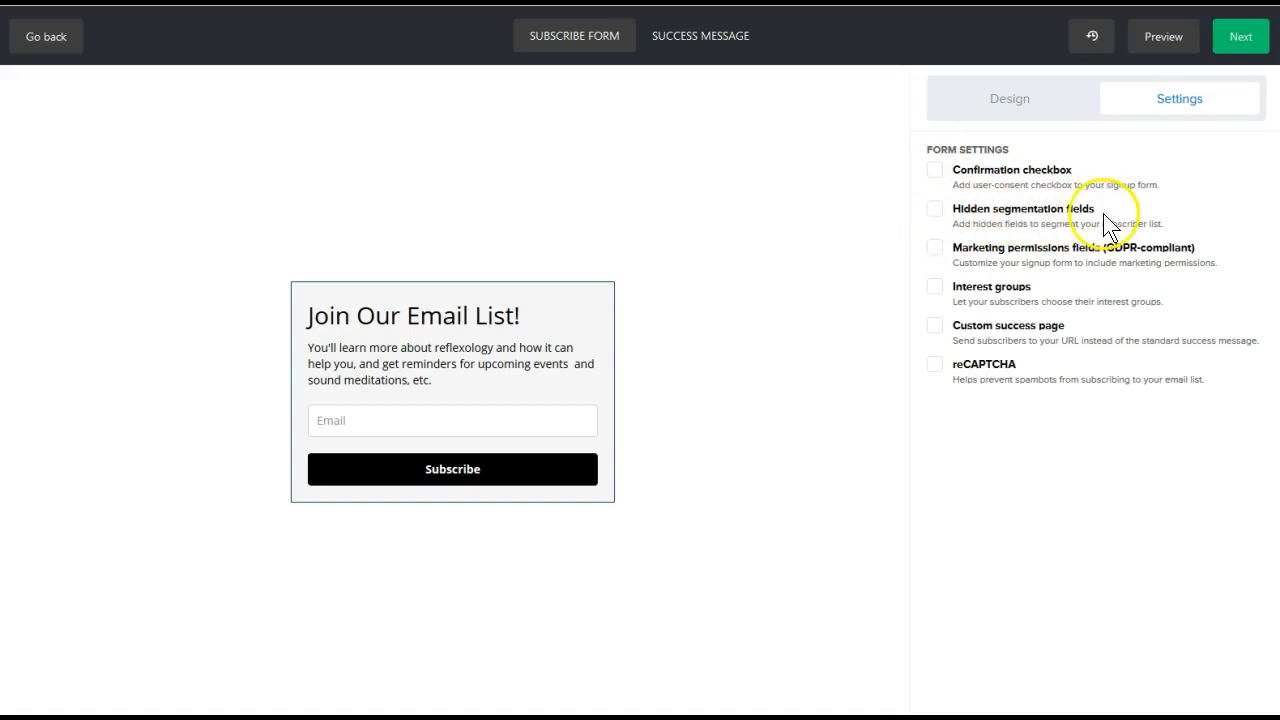
{"action": "left_click", "coordinate": [931, 248]}
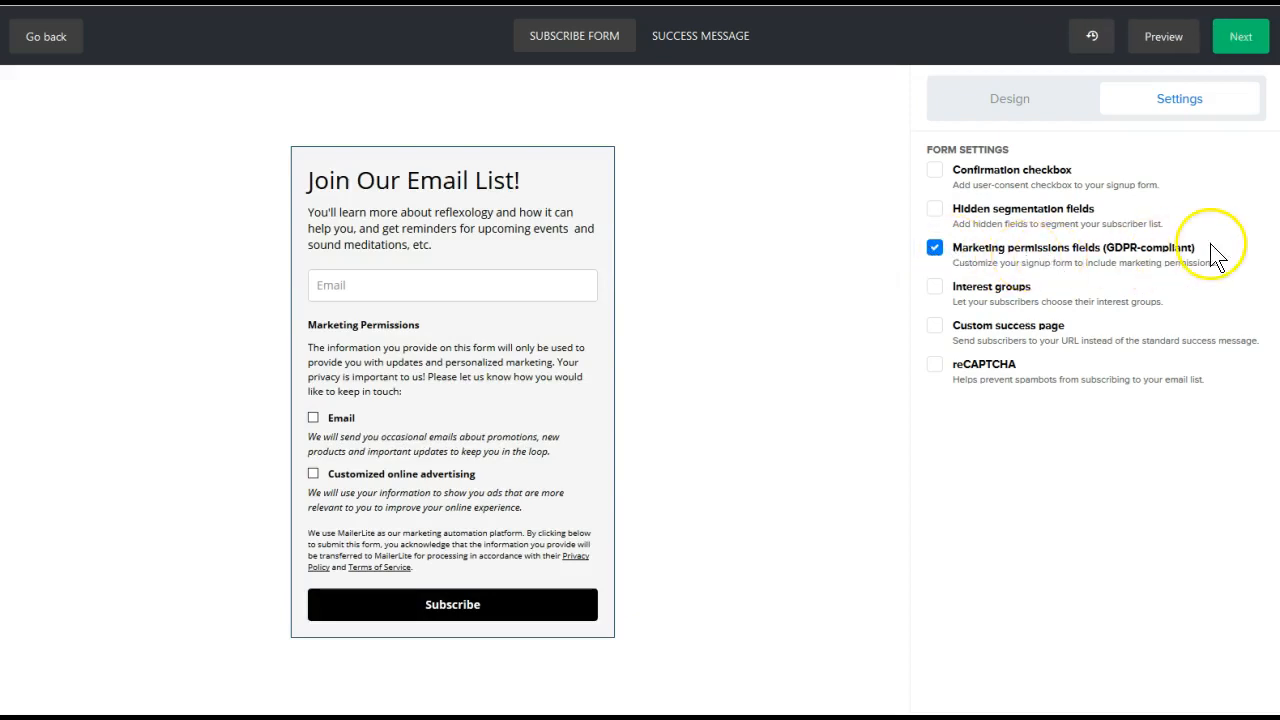
{"action": "left_click", "coordinate": [931, 247]}
{"action": "left_click", "coordinate": [934, 171]}
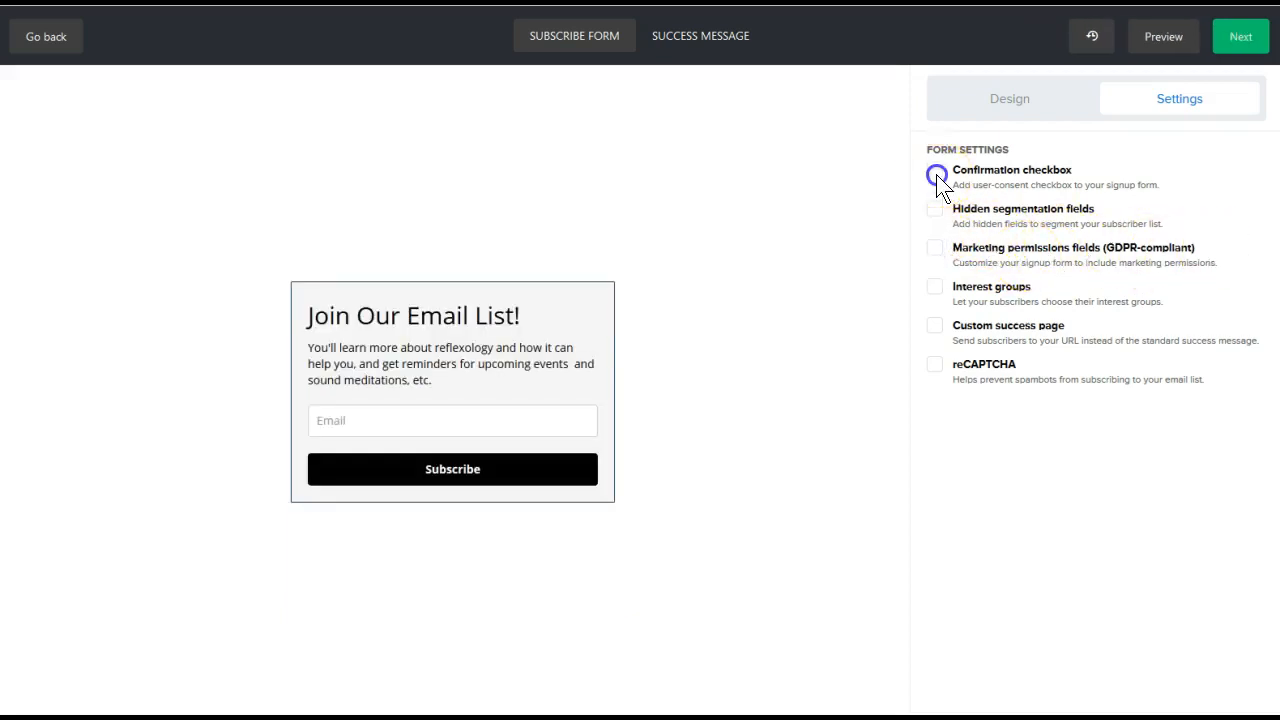
{"action": "left_click", "coordinate": [935, 172]}
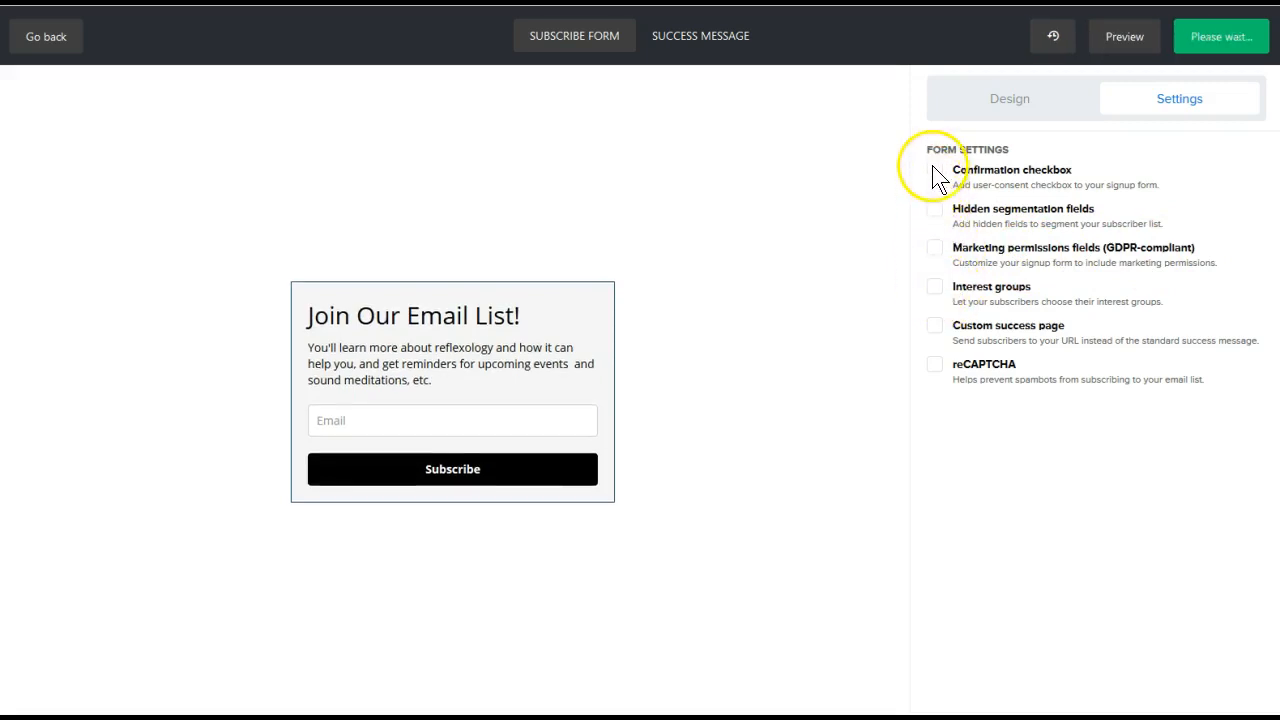
{"action": "left_click", "coordinate": [933, 170]}
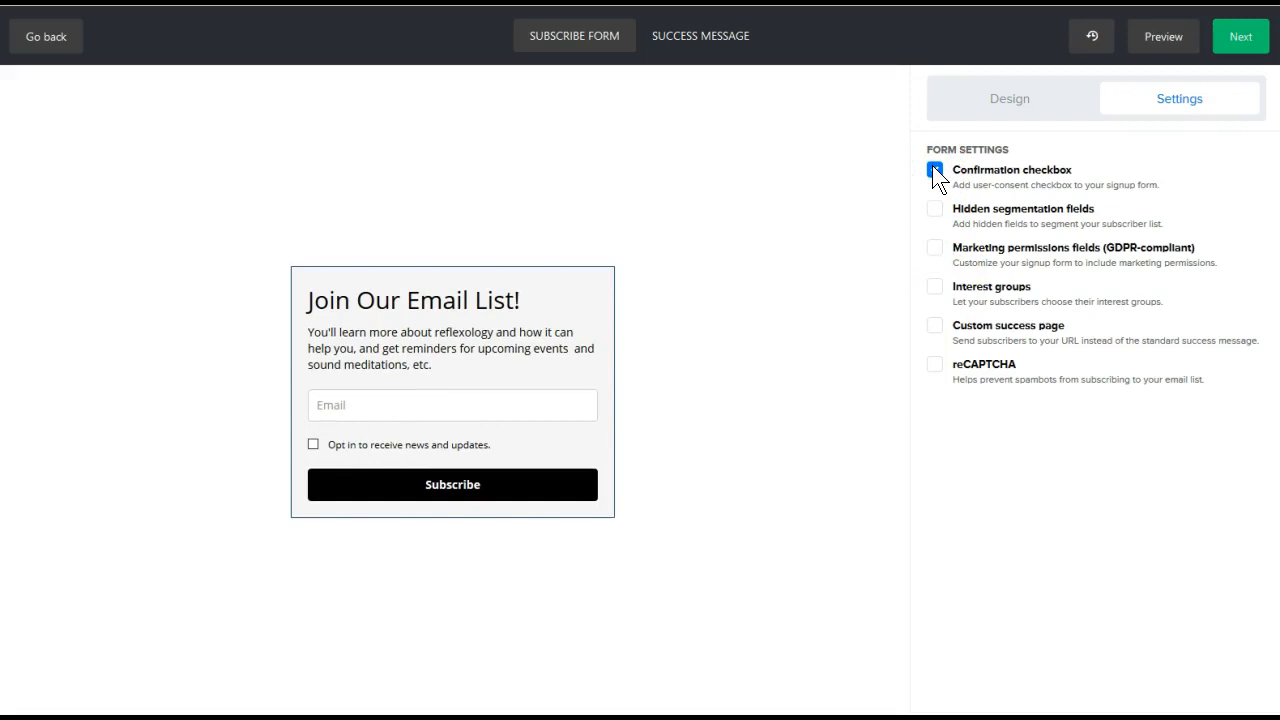
{"action": "left_click", "coordinate": [933, 171]}
- Try the interest groups and custom success page options in the form settings, switching each off again
{"action": "left_click", "coordinate": [935, 287]}
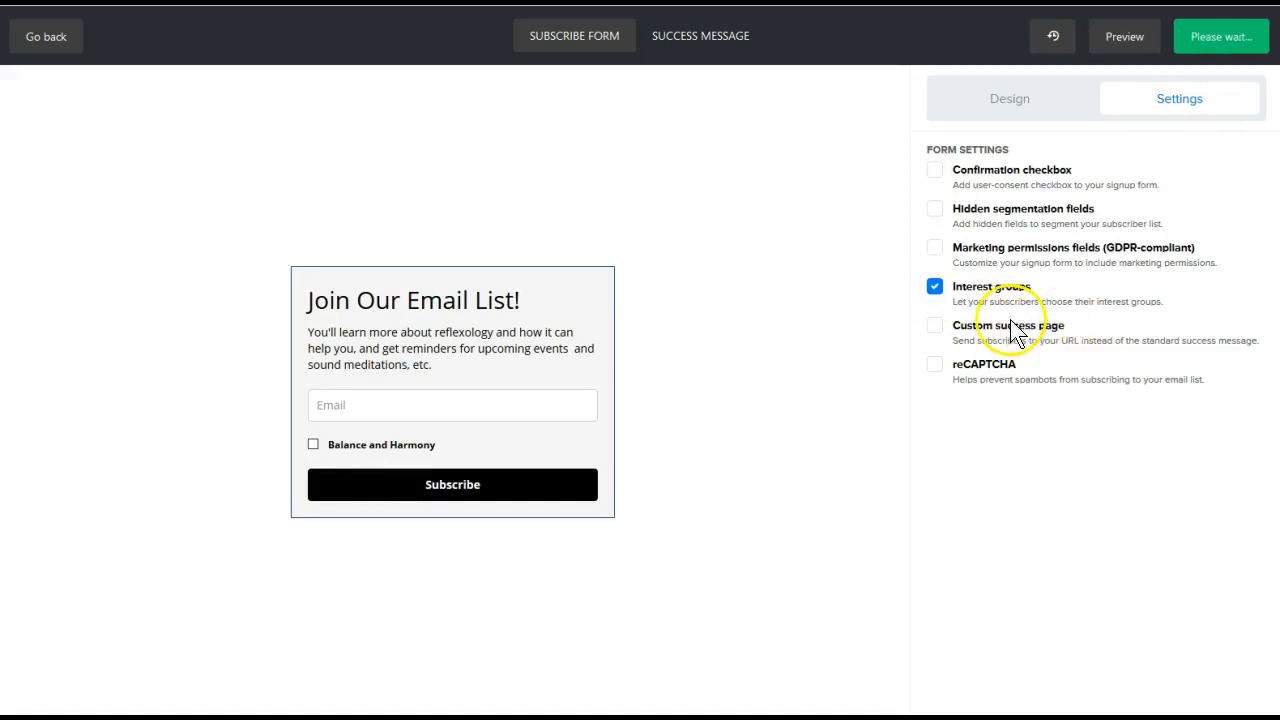
{"action": "left_click", "coordinate": [933, 287]}
{"action": "left_click", "coordinate": [933, 327]}
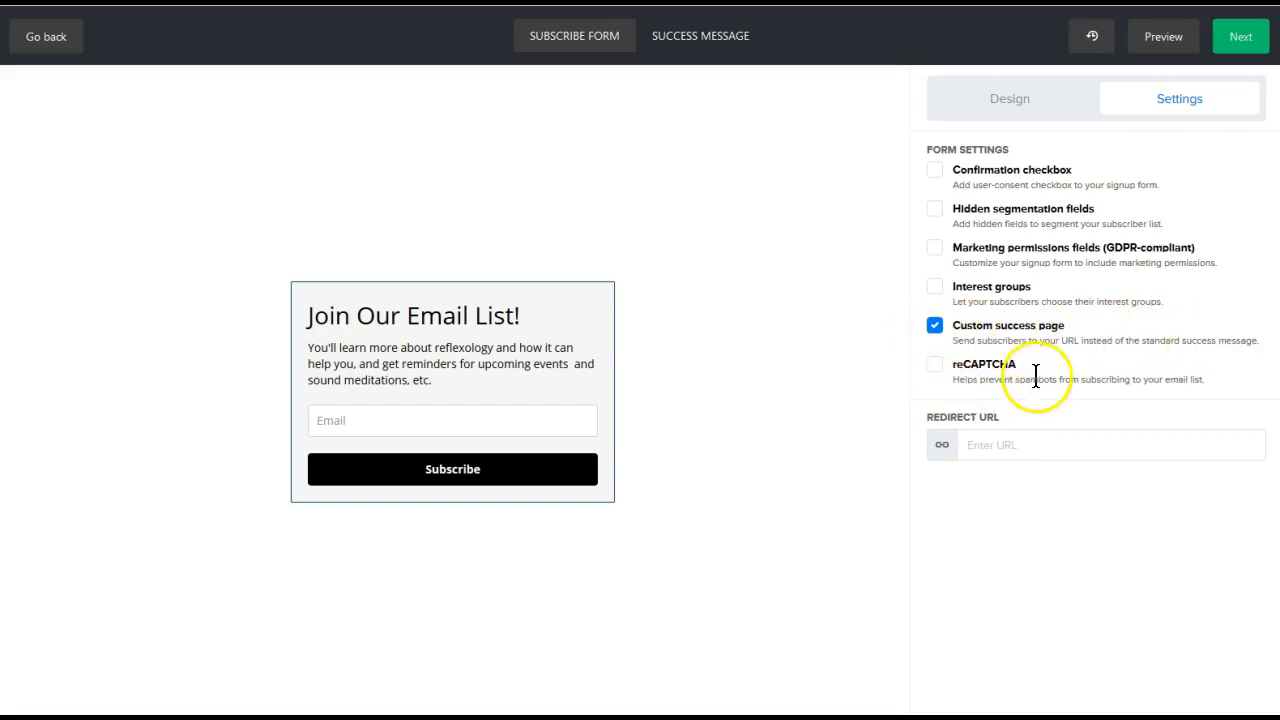
{"action": "left_click", "coordinate": [933, 324]}
- Try adding reCAPTCHA to the sign-up form and switch it off again
{"action": "left_click", "coordinate": [934, 364]}
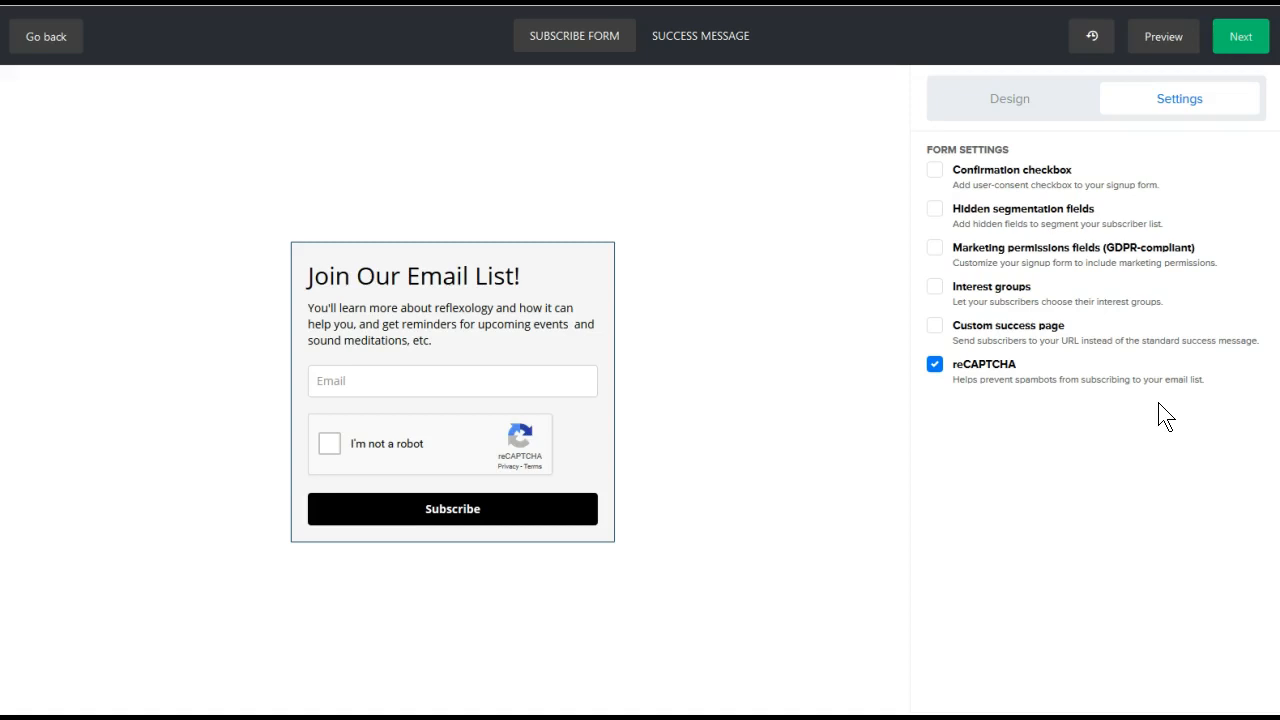
{"action": "left_click", "coordinate": [1022, 105]}
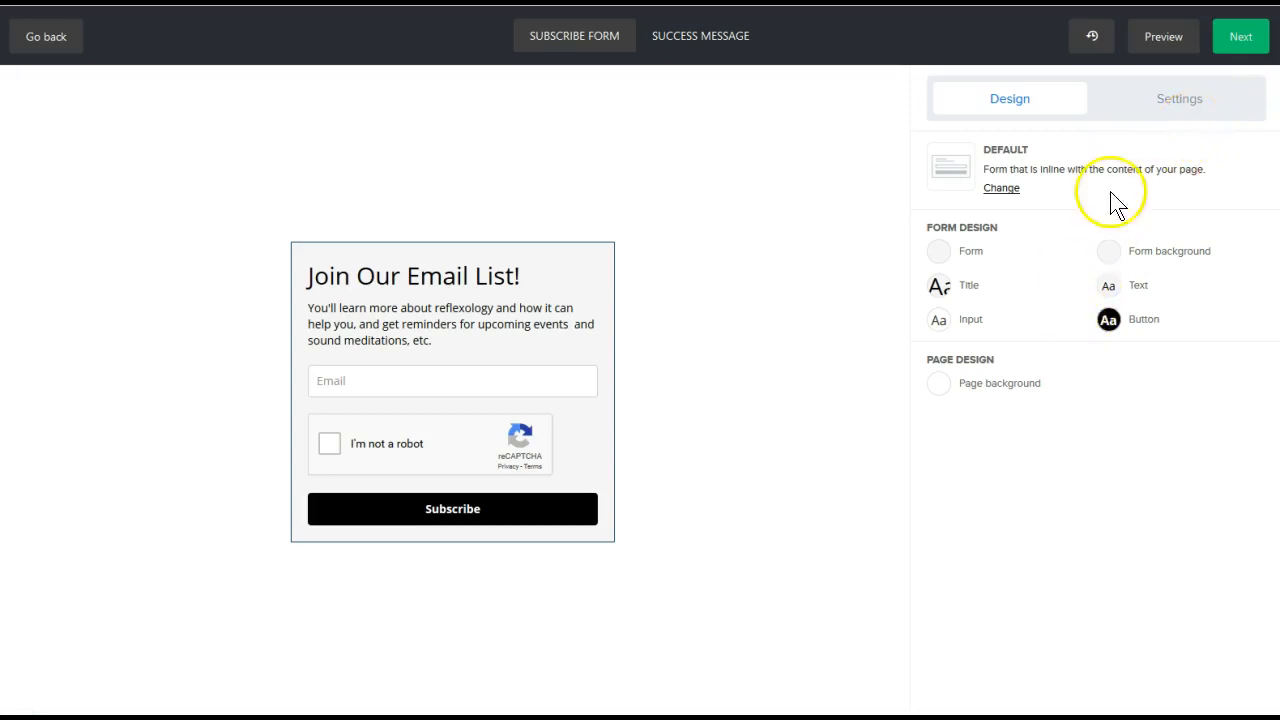
{"action": "left_click", "coordinate": [1165, 102]}
{"action": "left_click", "coordinate": [935, 364]}
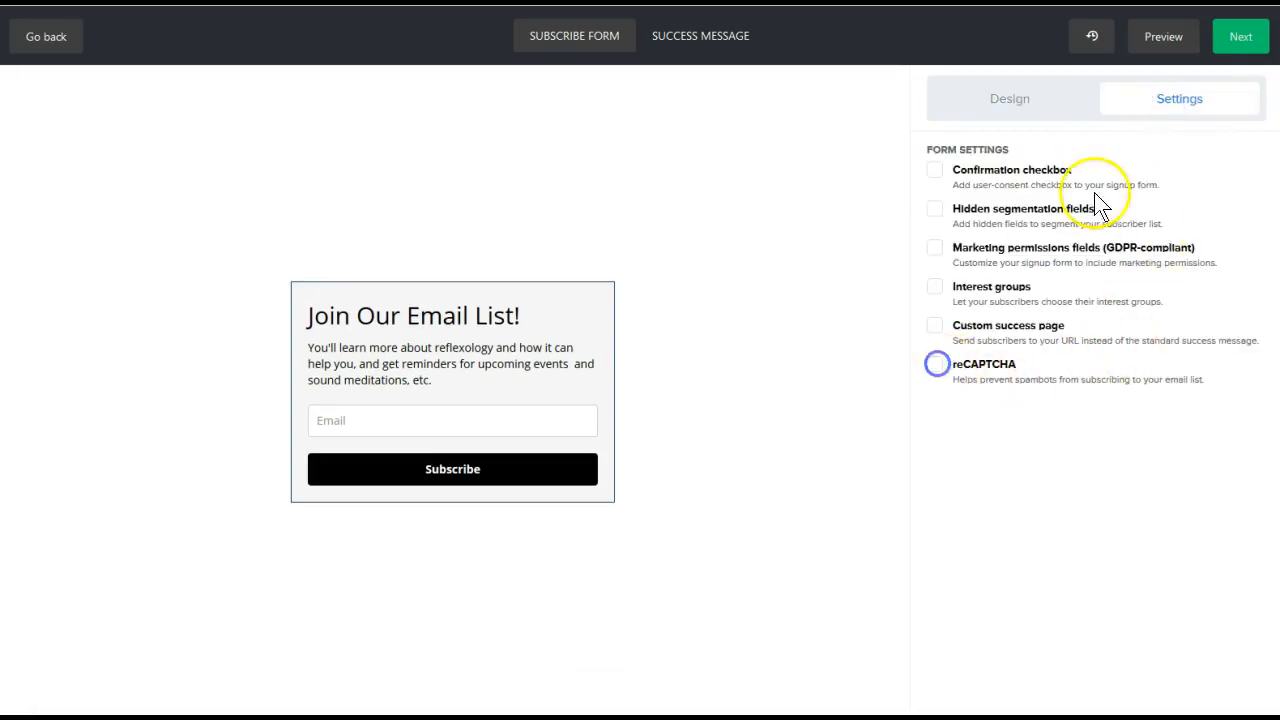
- Finish the form content and turn off double opt-in for the Email sign up form
{"action": "left_click", "coordinate": [1248, 40]}
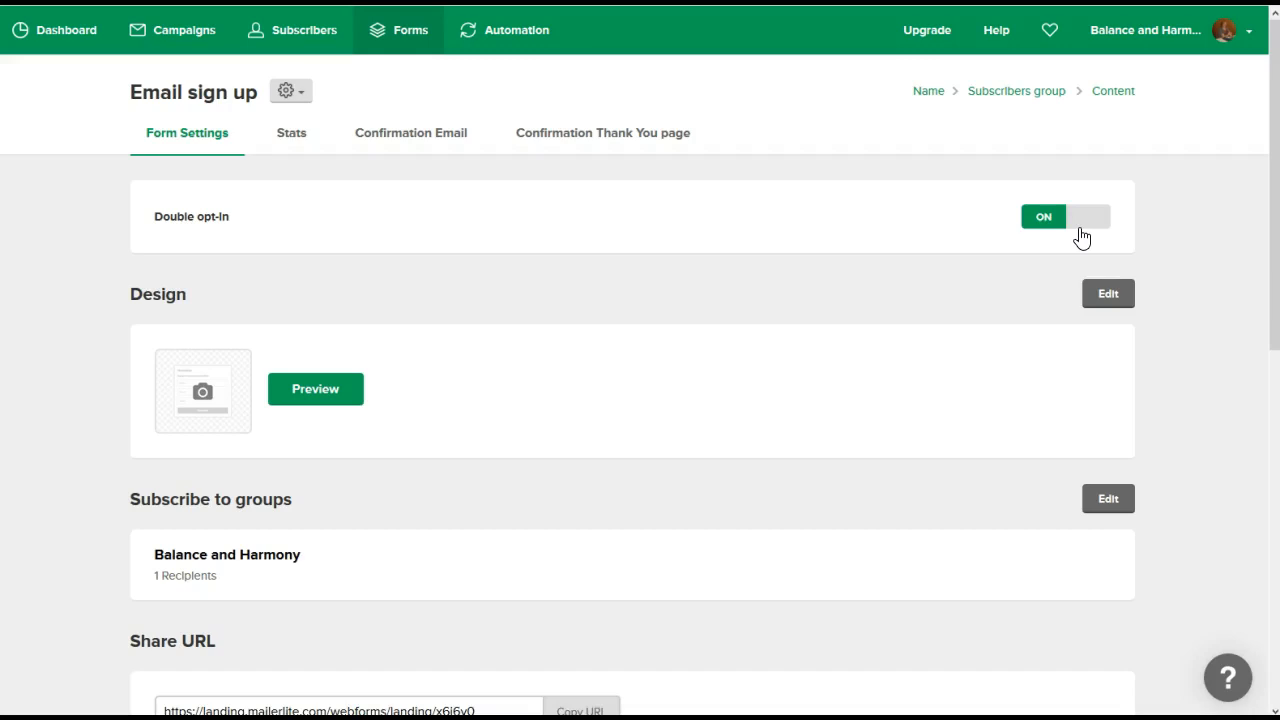
{"action": "left_click", "coordinate": [1083, 224]}
{"action": "left_click", "coordinate": [1083, 224]}
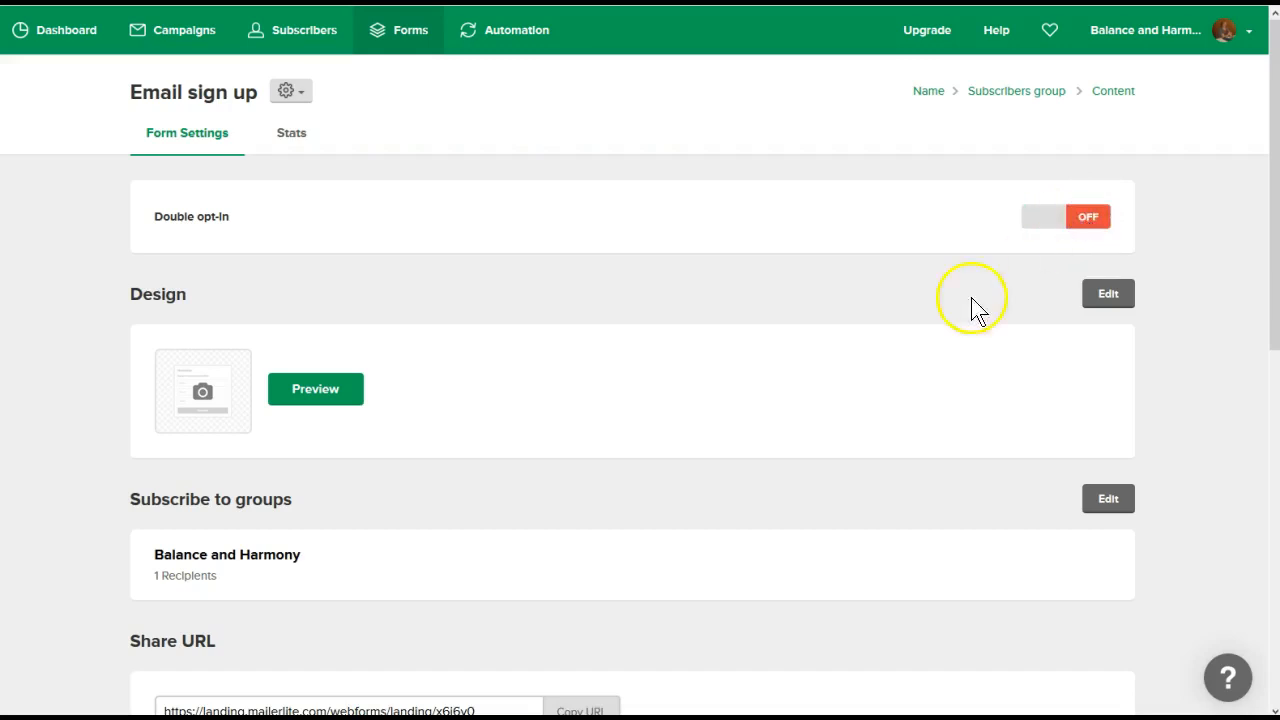
- Preview the finished form design, close the preview, and look over the form's settings, share URL and embed options
{"action": "left_click", "coordinate": [318, 392]}
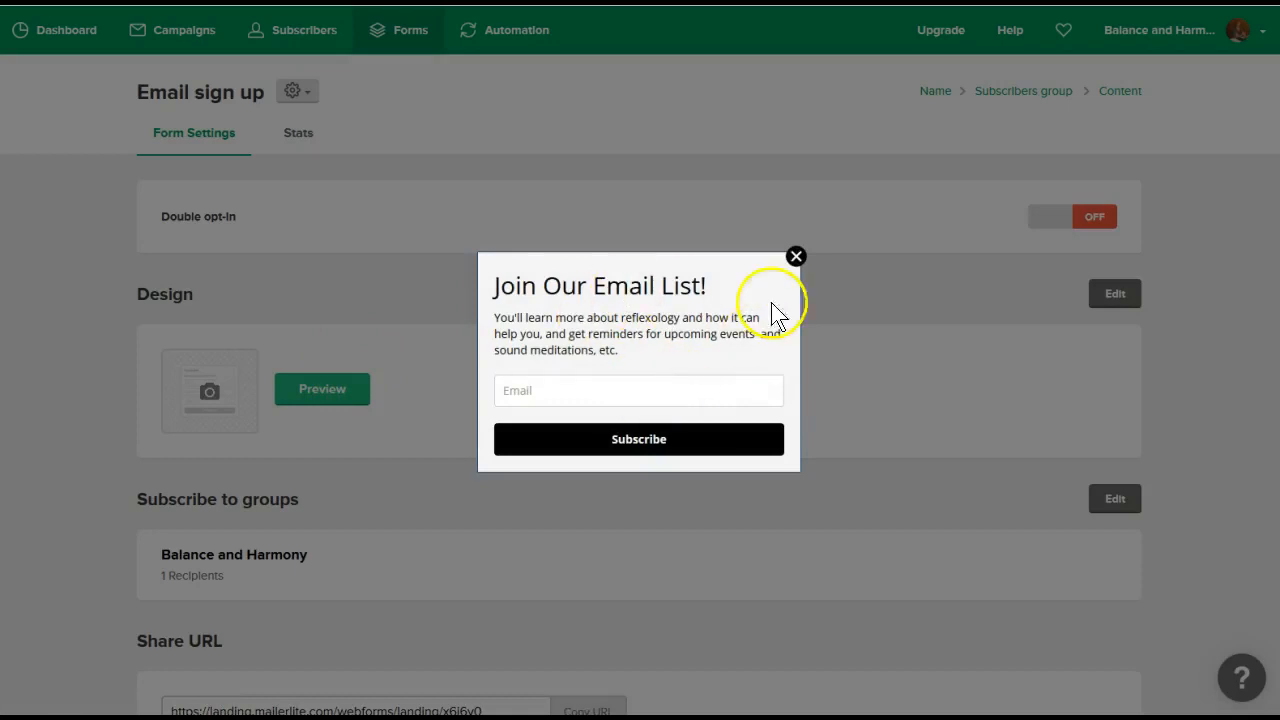
{"action": "left_click", "coordinate": [796, 258]}
{"action": "scroll", "coordinate": [469, 468], "scroll_direction": "down", "scroll_amount": 3}
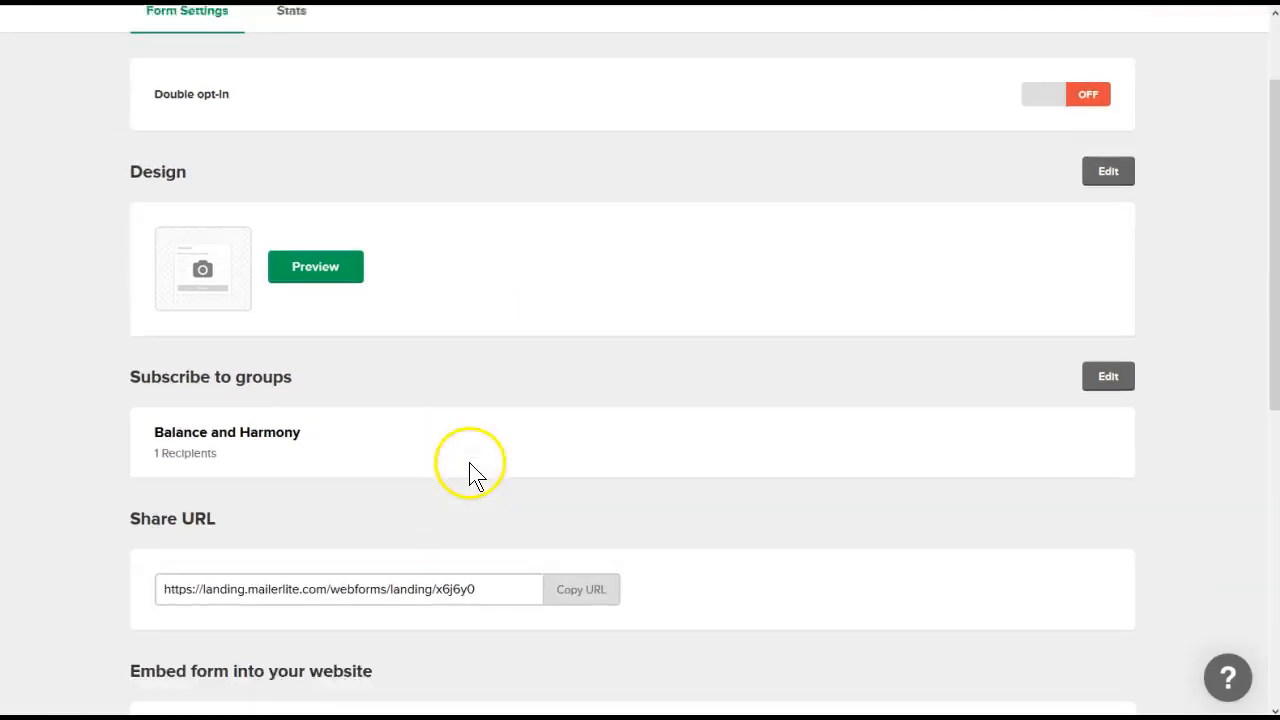
{"action": "scroll", "coordinate": [727, 398], "scroll_direction": "down", "scroll_amount": 4}
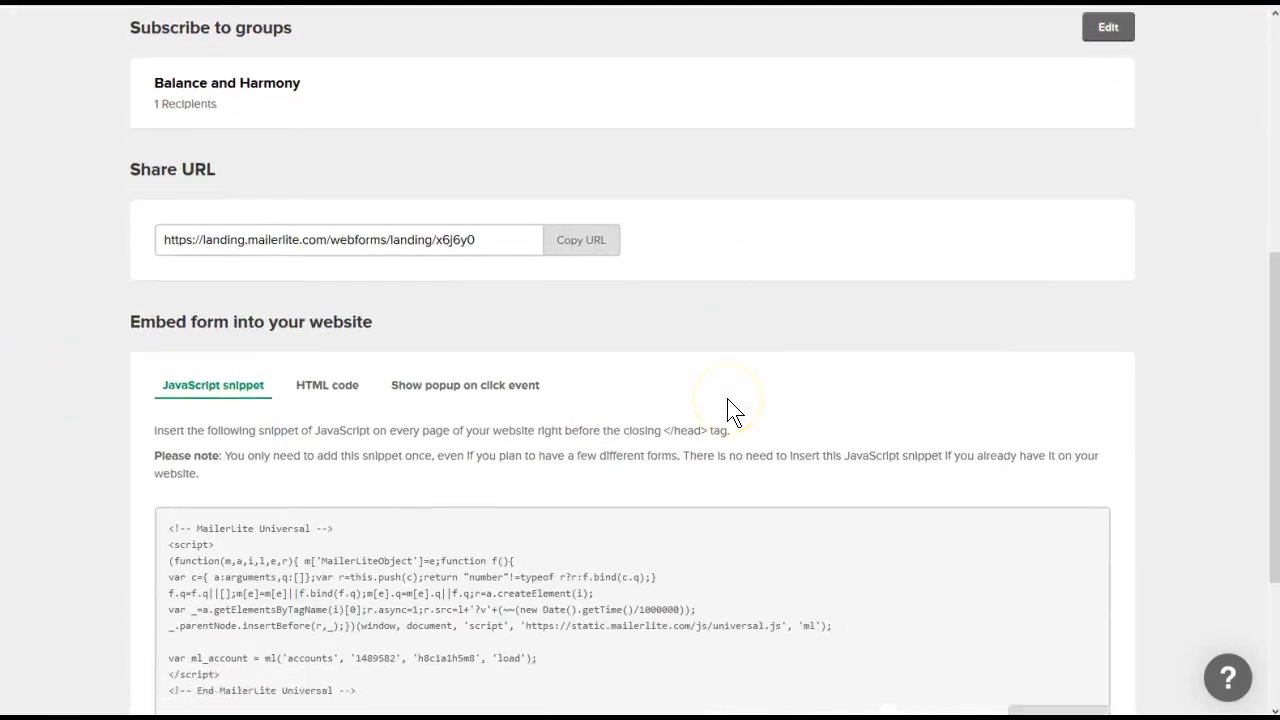
{"action": "scroll", "coordinate": [727, 398], "scroll_direction": "down", "scroll_amount": 1}
{"action": "scroll", "coordinate": [694, 291], "scroll_direction": "up", "scroll_amount": 7}
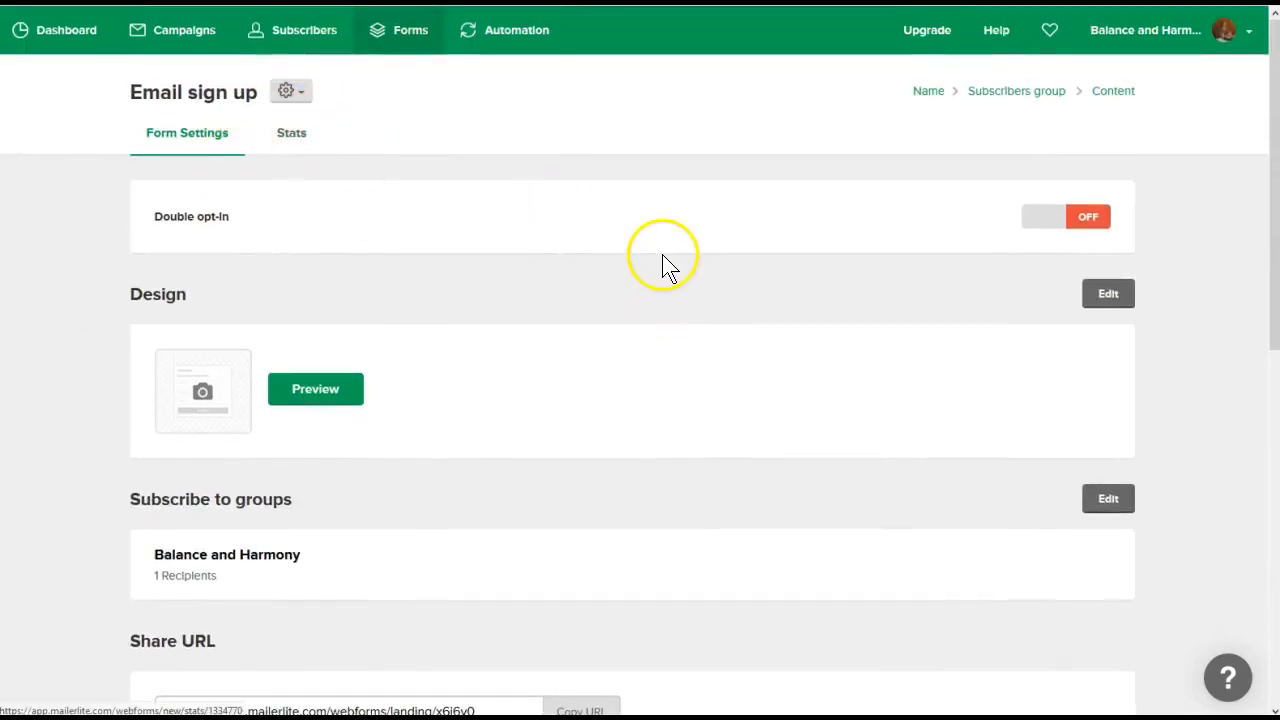
- Examine the form's full HTML embed code from its end back to its beginning
{"action": "scroll", "coordinate": [503, 265], "scroll_direction": "down", "scroll_amount": 8}
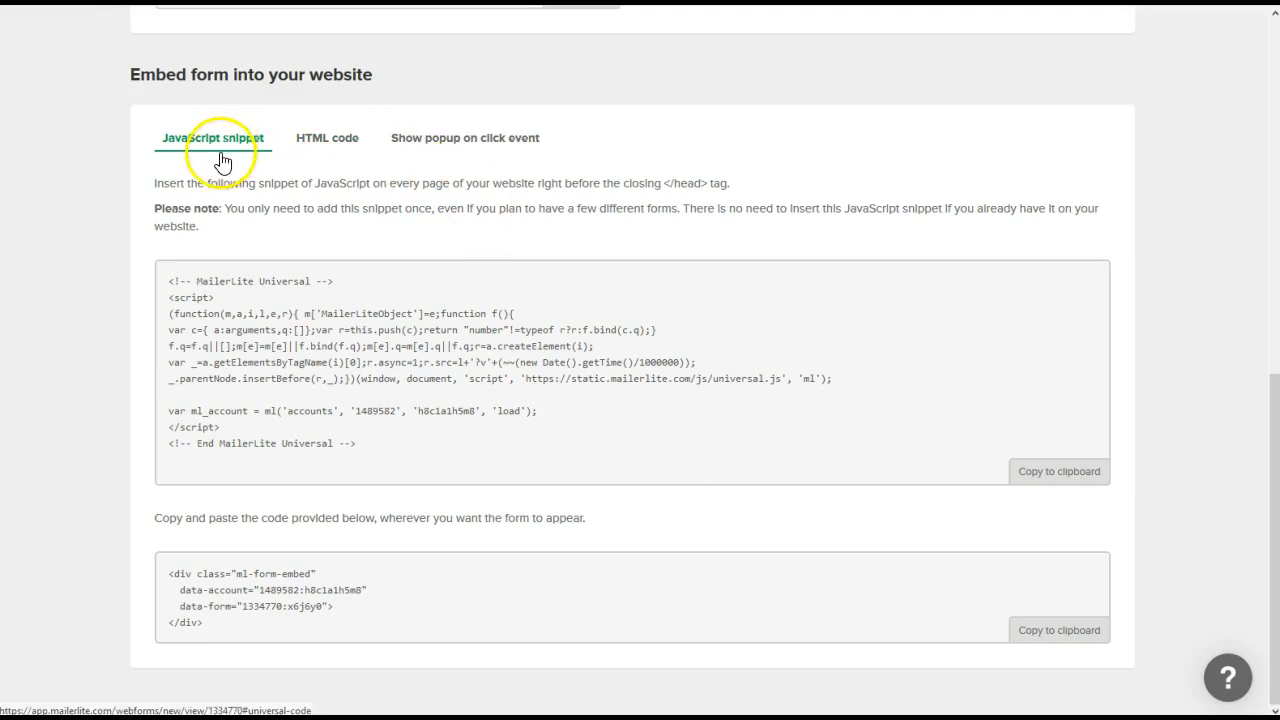
{"action": "left_click", "coordinate": [329, 138]}
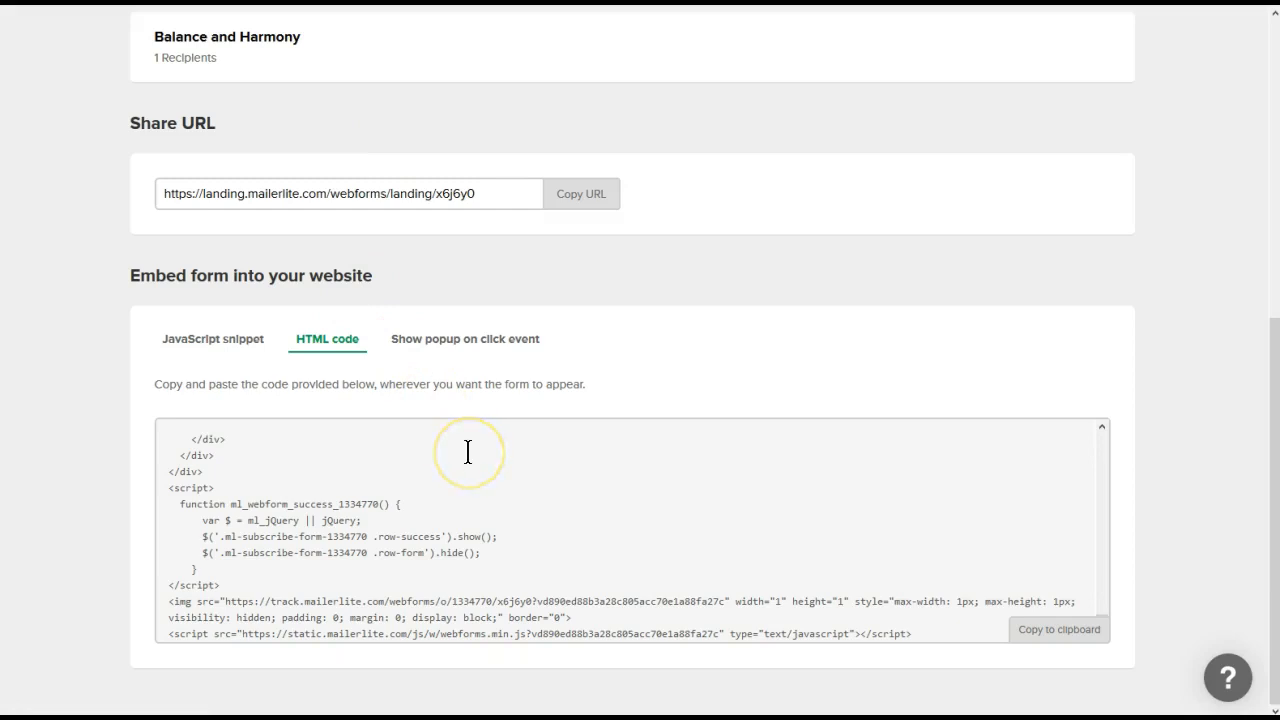
{"action": "left_click", "coordinate": [921, 630]}
{"action": "left_click_drag", "start_coordinate": [921, 630], "coordinate": [540, 517]}
{"action": "scroll", "coordinate": [500, 508], "scroll_direction": "up", "scroll_amount": 5}
{"action": "scroll", "coordinate": [497, 507], "scroll_direction": "up", "scroll_amount": 10}
{"action": "scroll", "coordinate": [497, 507], "scroll_direction": "up", "scroll_amount": 10}
{"action": "left_click_drag", "start_coordinate": [1101, 523], "coordinate": [1097, 437]}
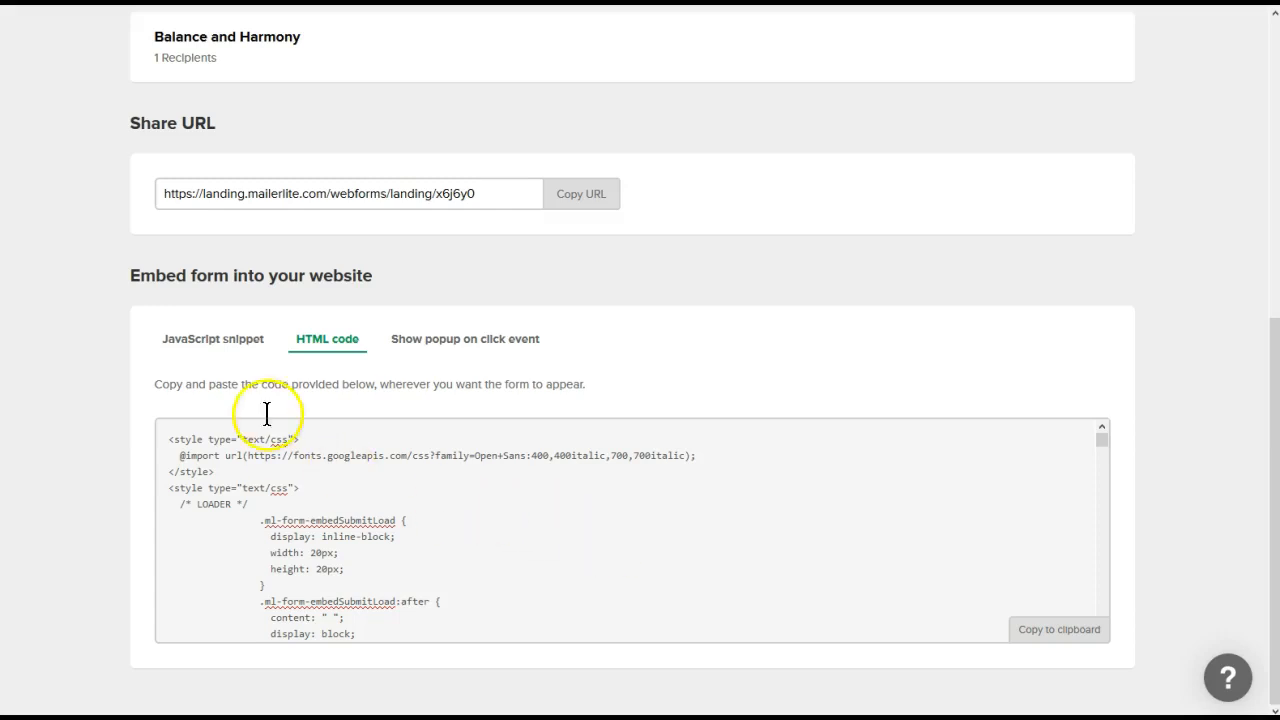
- Show the JavaScript snippet option and select the form's div embed code beneath the universal script
{"action": "left_click", "coordinate": [186, 347]}
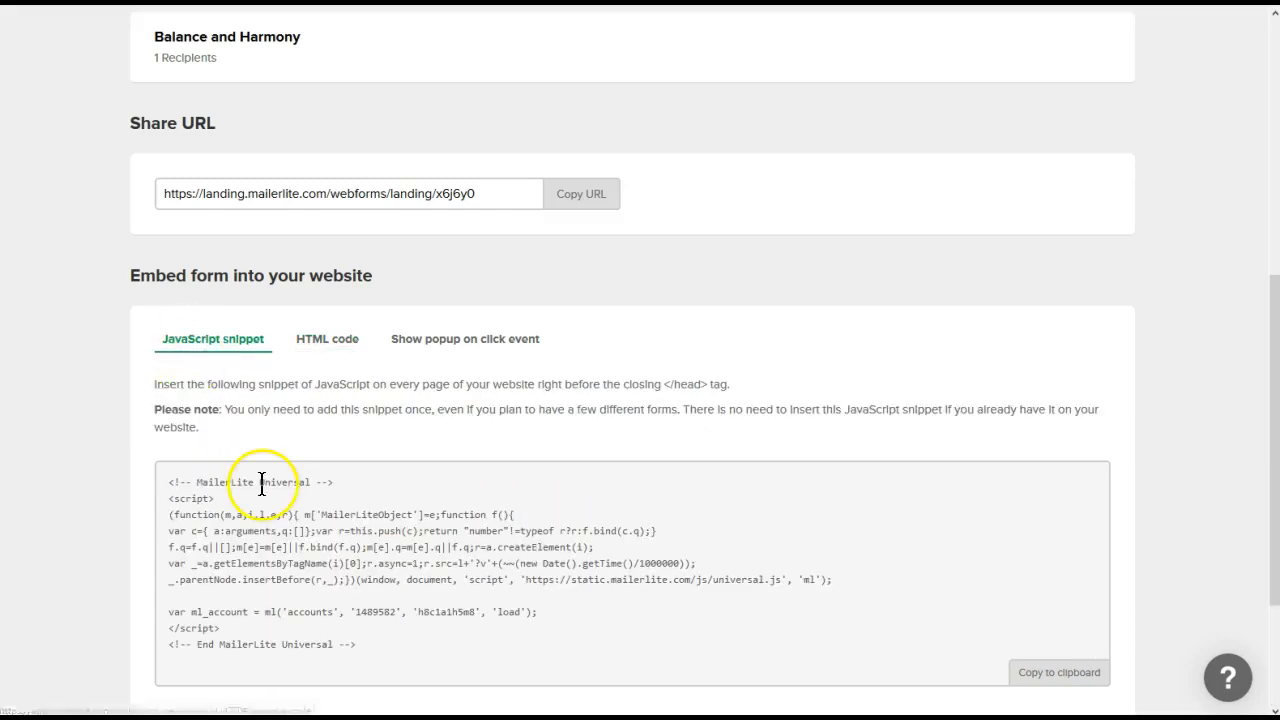
{"action": "scroll", "coordinate": [263, 490], "scroll_direction": "down", "scroll_amount": 2}
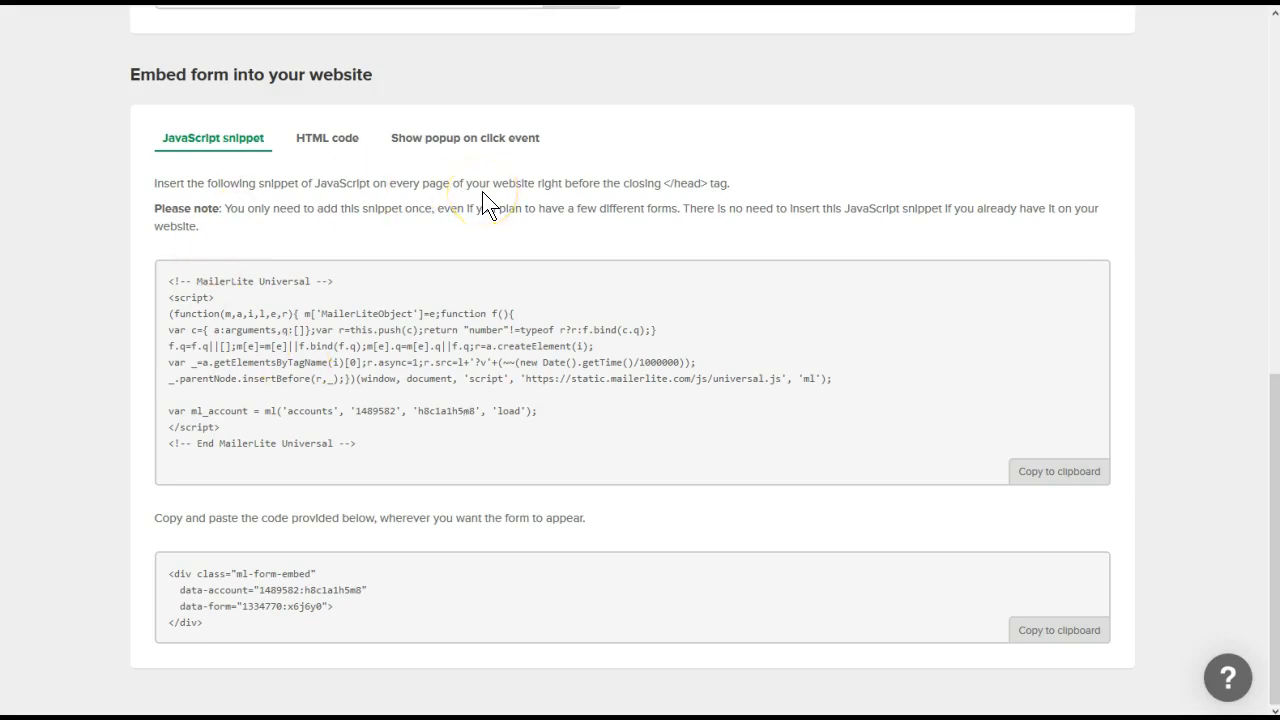
{"action": "left_click_drag", "start_coordinate": [210, 635], "coordinate": [166, 567]}
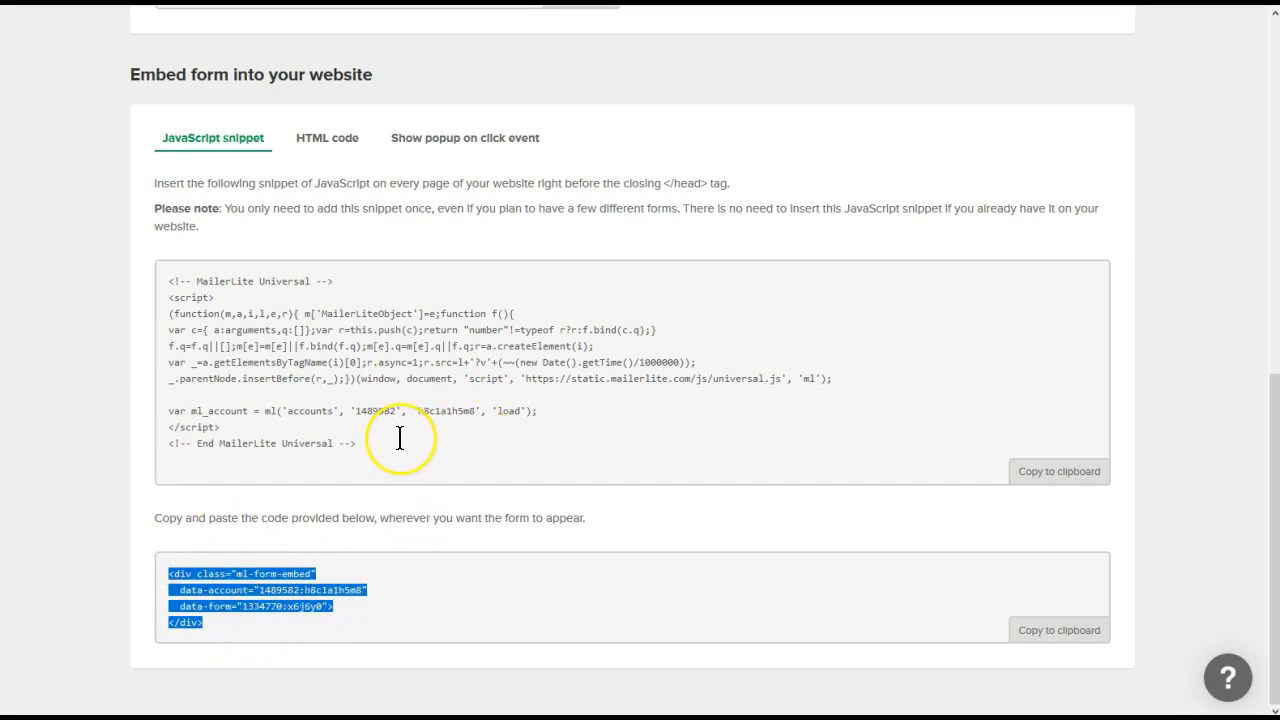
- Copy the MailerLite Universal JavaScript snippet from the form's website embed options
{"action": "scroll", "coordinate": [383, 433], "scroll_direction": "up", "scroll_amount": 2}
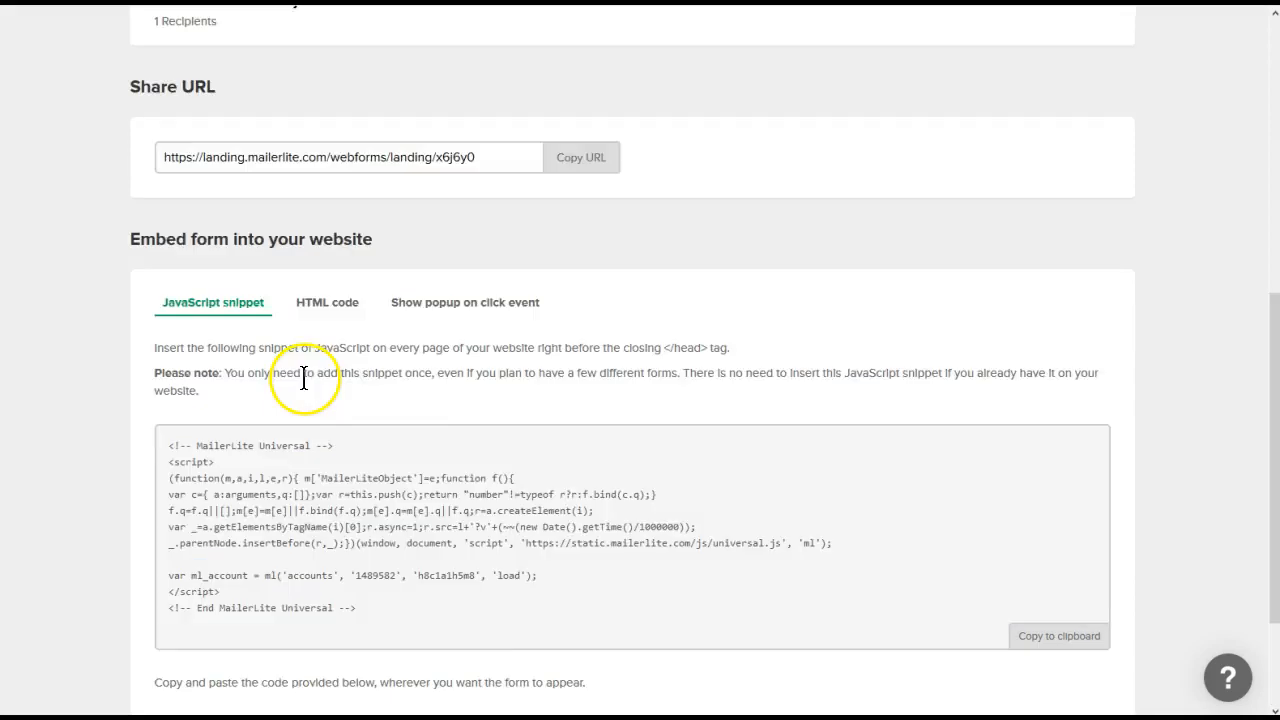
{"action": "scroll", "coordinate": [334, 434], "scroll_direction": "down", "scroll_amount": 1}
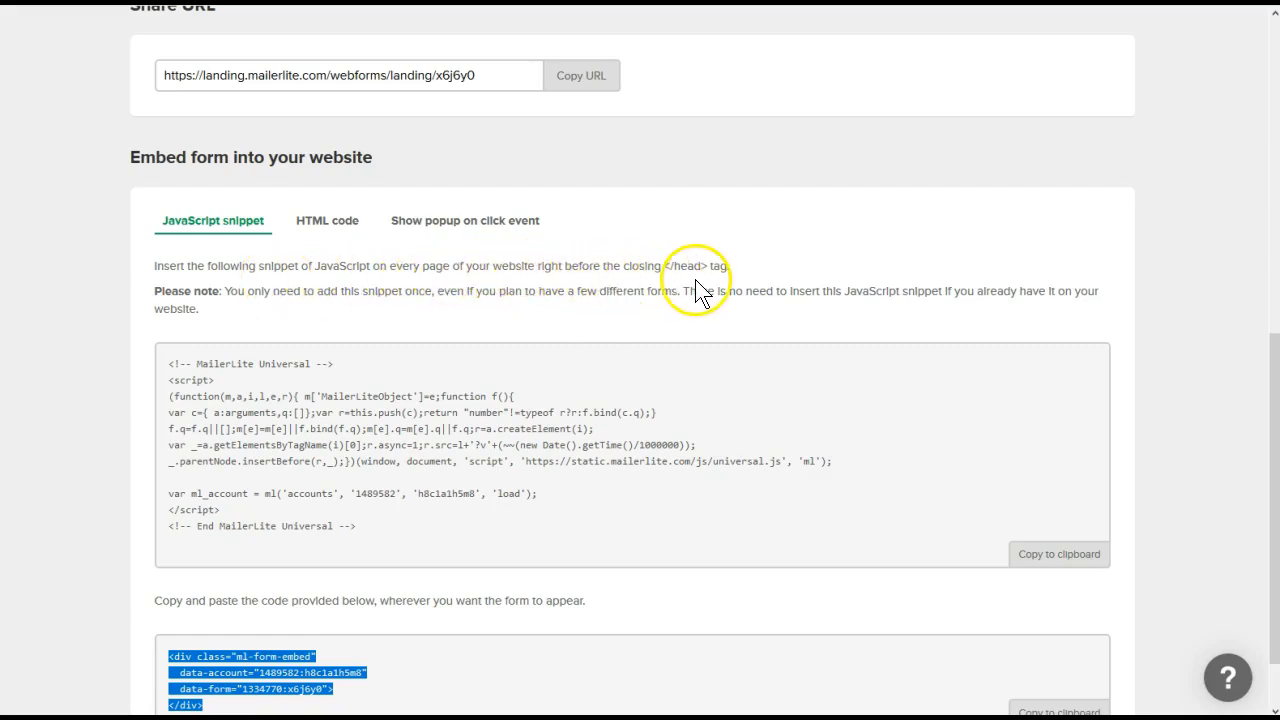
{"action": "left_click", "coordinate": [1073, 557]}
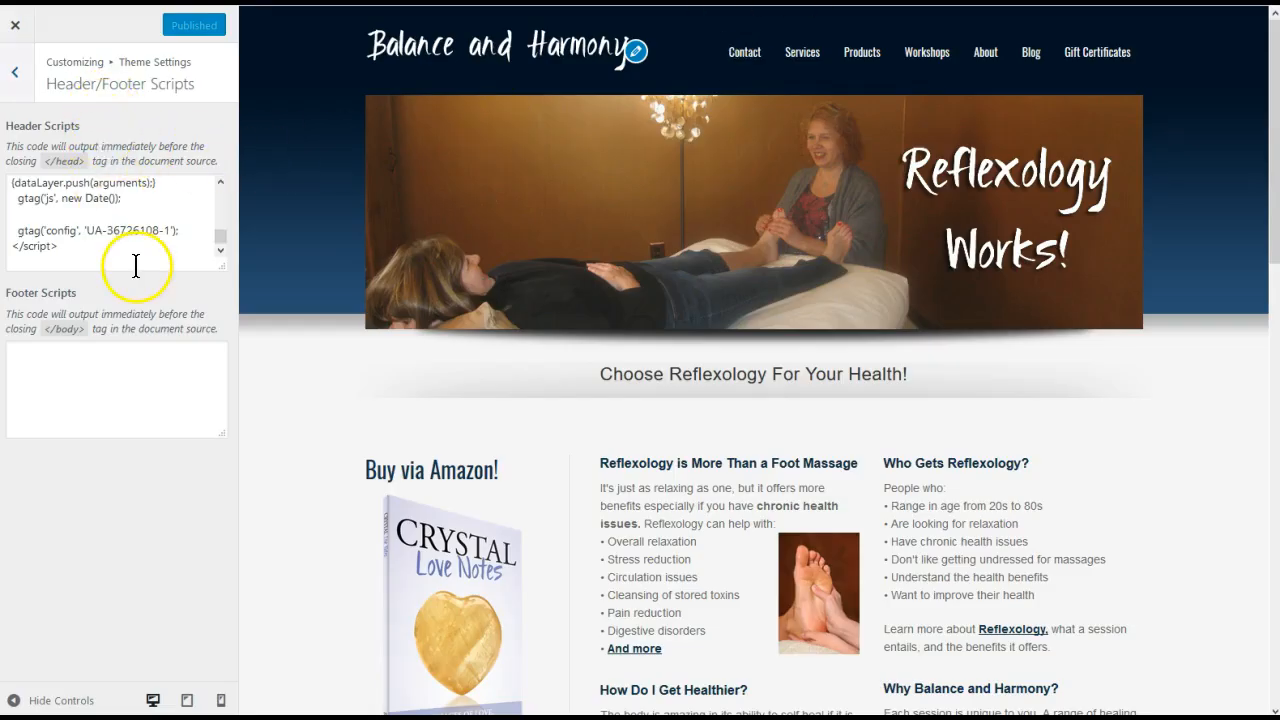
- Switch to the WordPress customizer, paste the MailerLite Universal script after the existing closing script tag in Header Scripts, and publish
{"action": "left_click", "coordinate": [17, 78]}
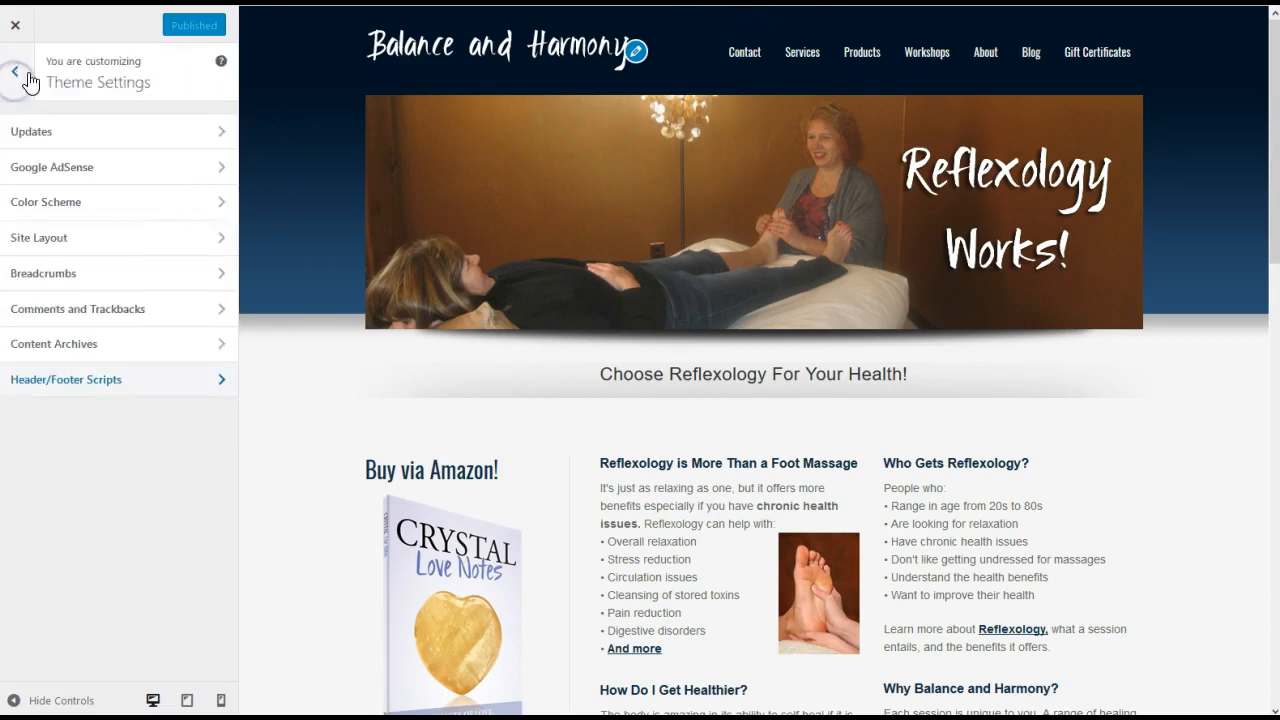
{"action": "left_click", "coordinate": [85, 386]}
{"action": "left_click", "coordinate": [53, 177]}
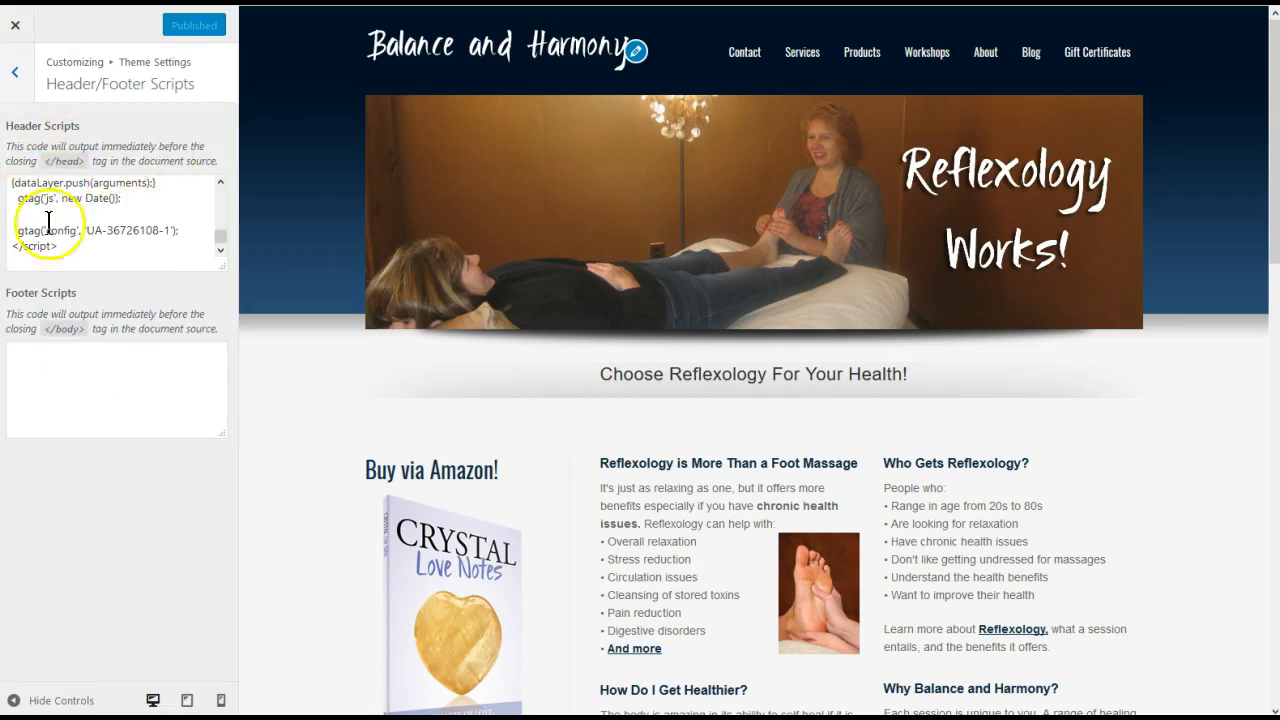
{"action": "left_click", "coordinate": [72, 252]}
{"action": "left_click", "coordinate": [221, 234]}
{"action": "left_click", "coordinate": [143, 261]}
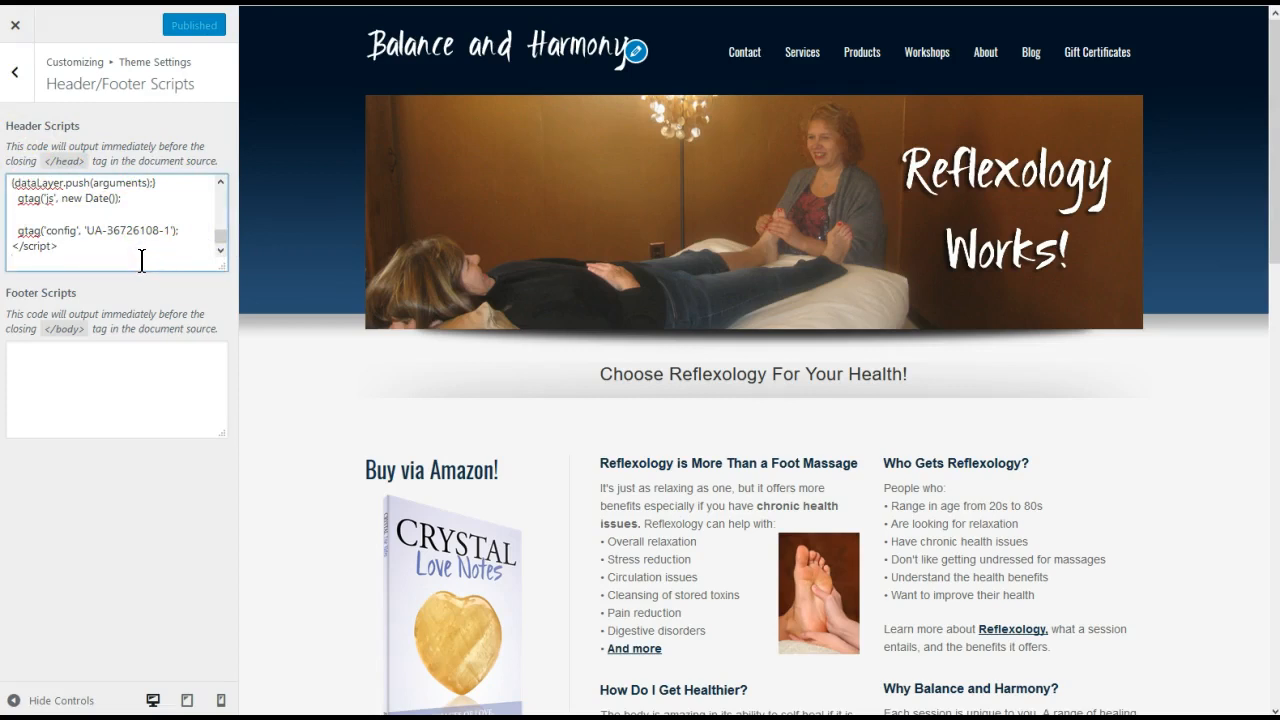
{"action": "key", "text": "ctrl+v"}
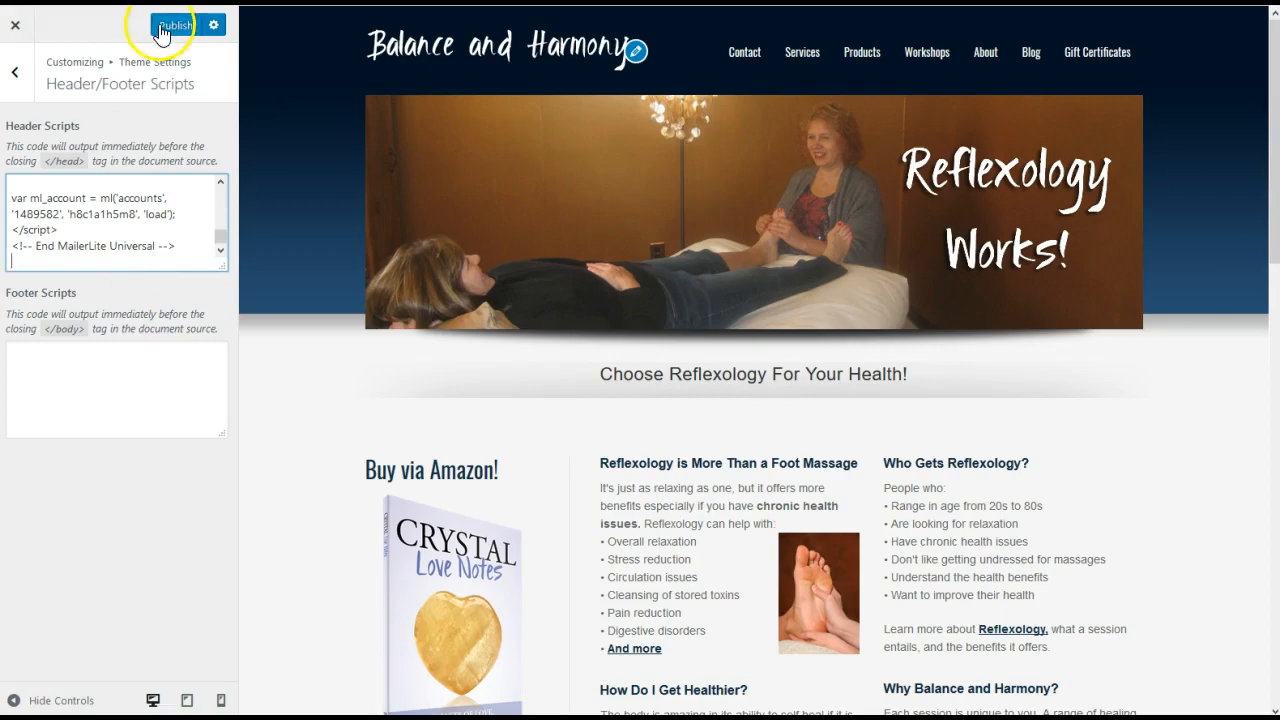
{"action": "left_click", "coordinate": [160, 25]}
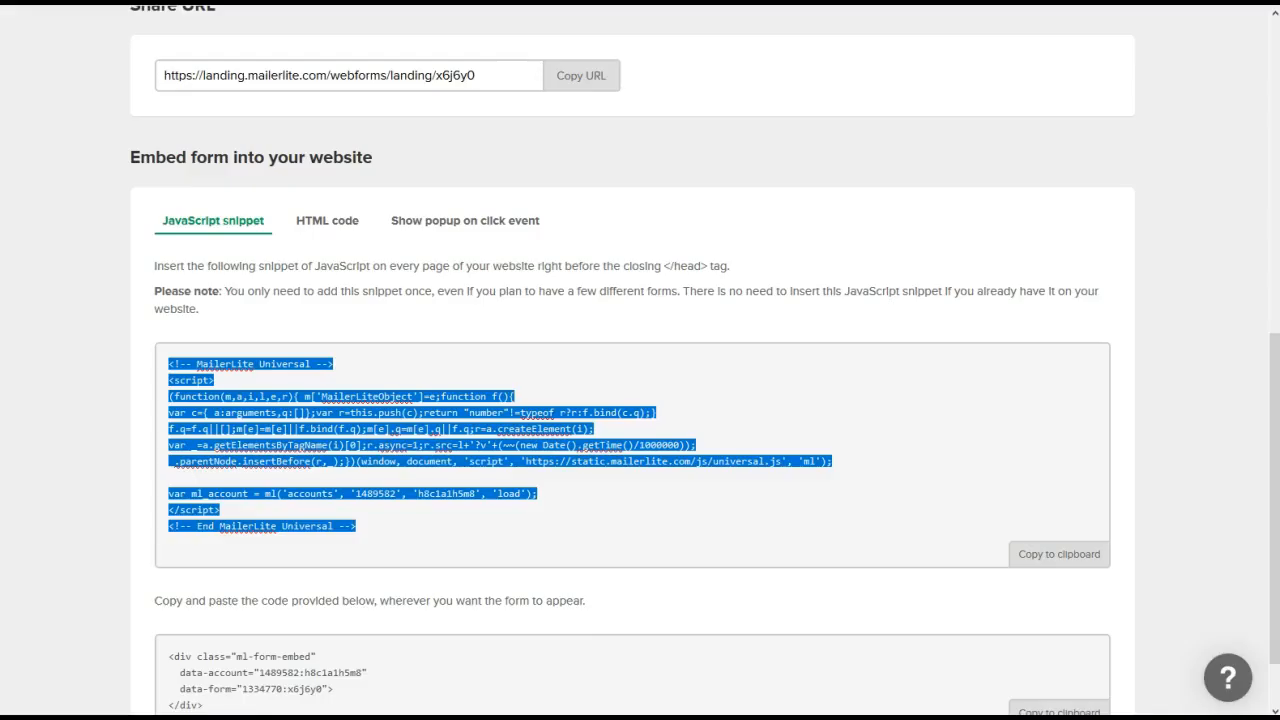
- Switch back to MailerLite and copy the form's div embed code
{"action": "scroll", "coordinate": [605, 487], "scroll_direction": "down", "scroll_amount": 2}
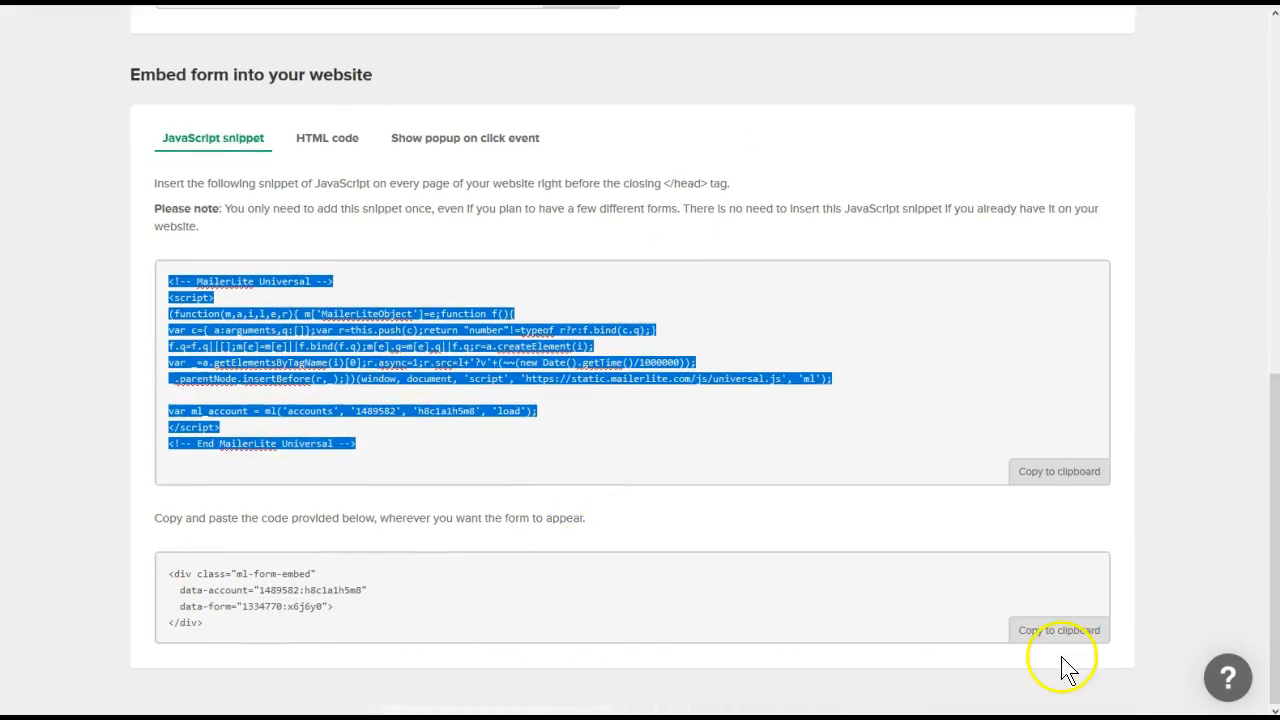
{"action": "left_click", "coordinate": [1059, 631]}
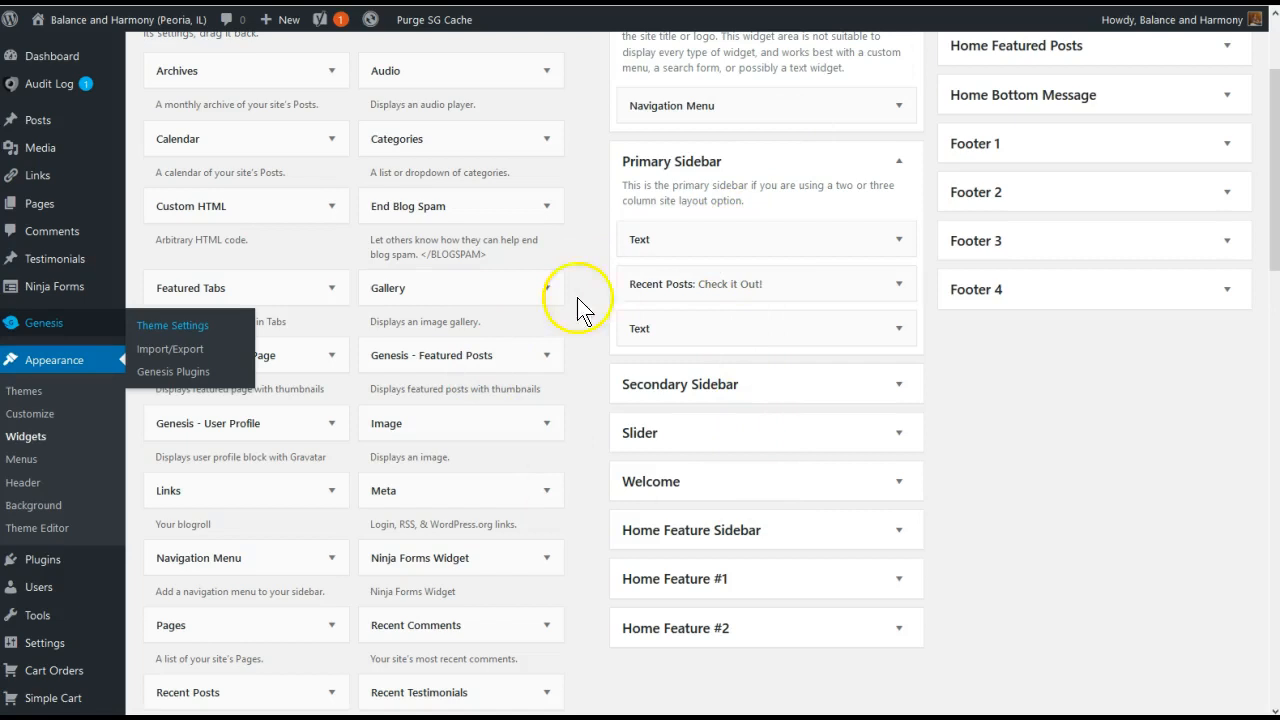
{"action": "scroll", "coordinate": [357, 286], "scroll_direction": "up", "scroll_amount": 1}
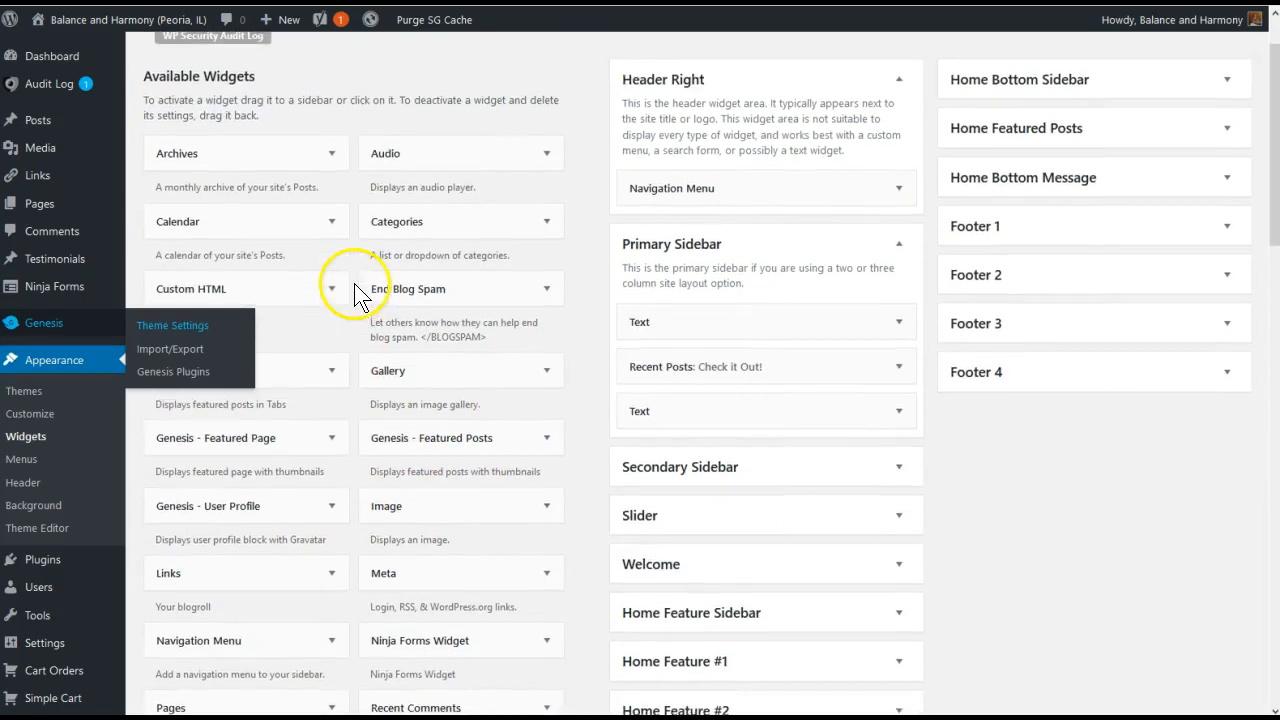
{"action": "scroll", "coordinate": [356, 485], "scroll_direction": "down", "scroll_amount": 5}
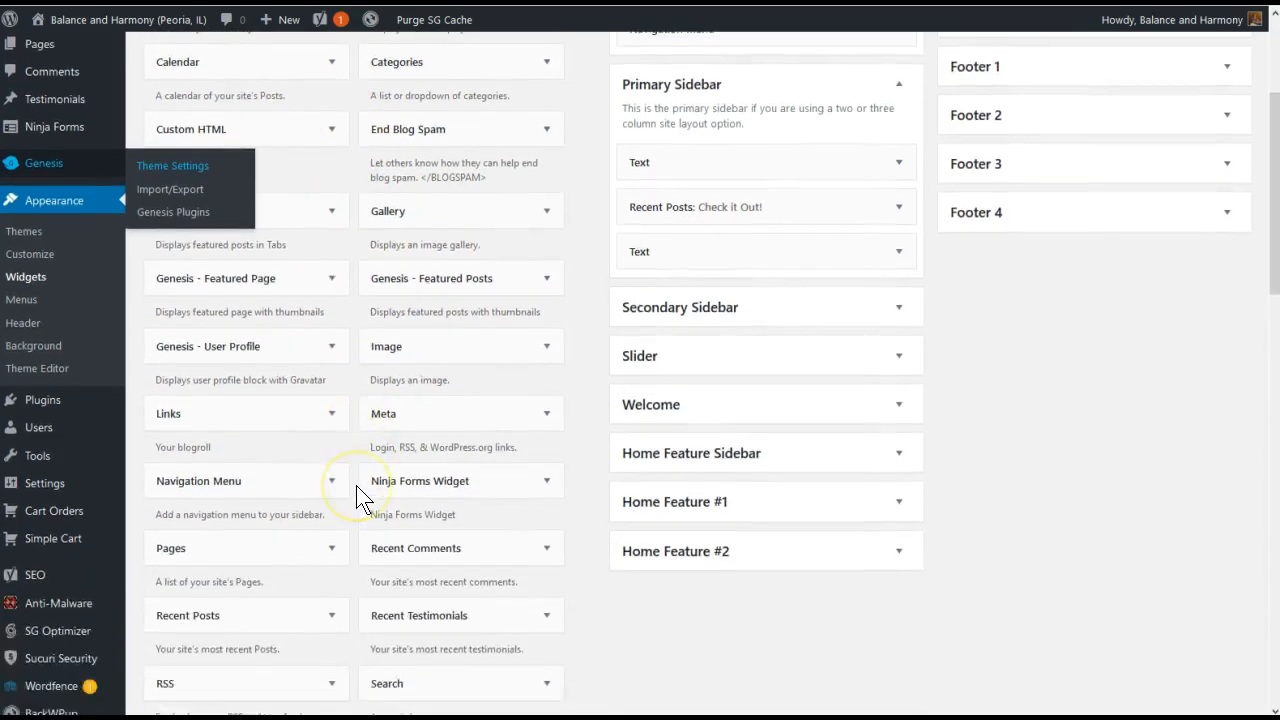
{"action": "scroll", "coordinate": [356, 485], "scroll_direction": "down", "scroll_amount": 4}
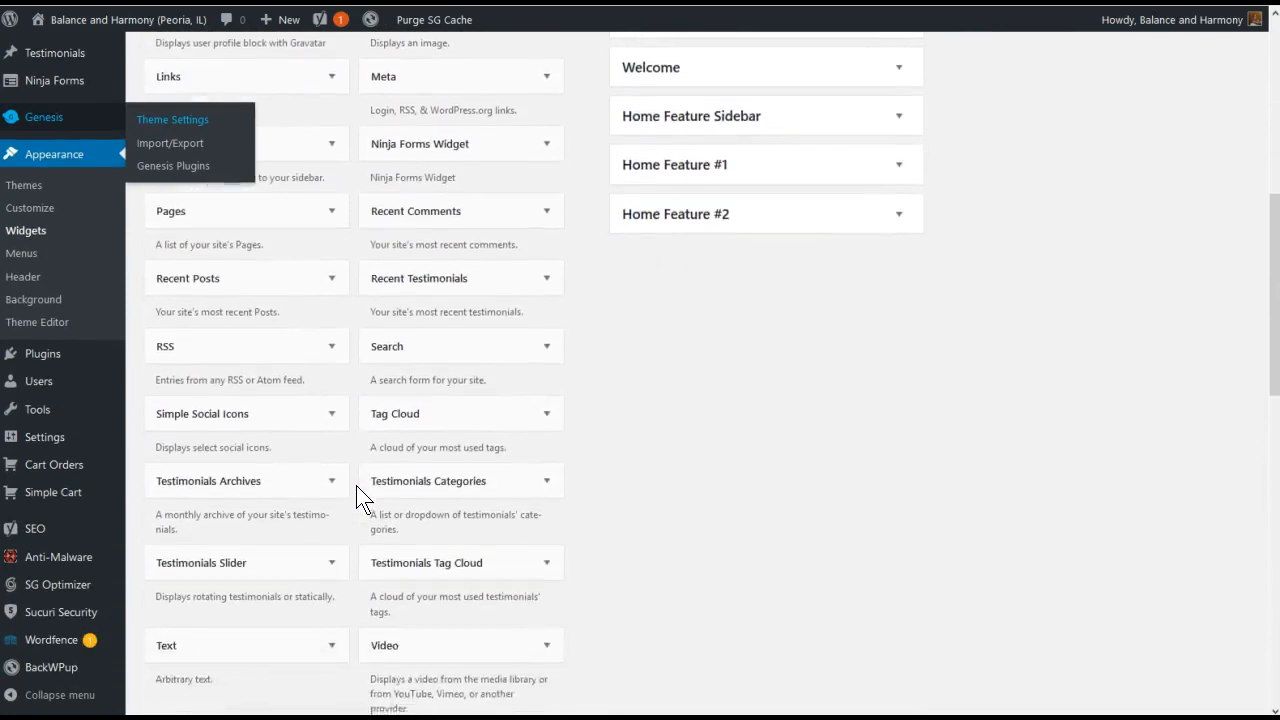
{"action": "scroll", "coordinate": [356, 485], "scroll_direction": "down", "scroll_amount": 3}
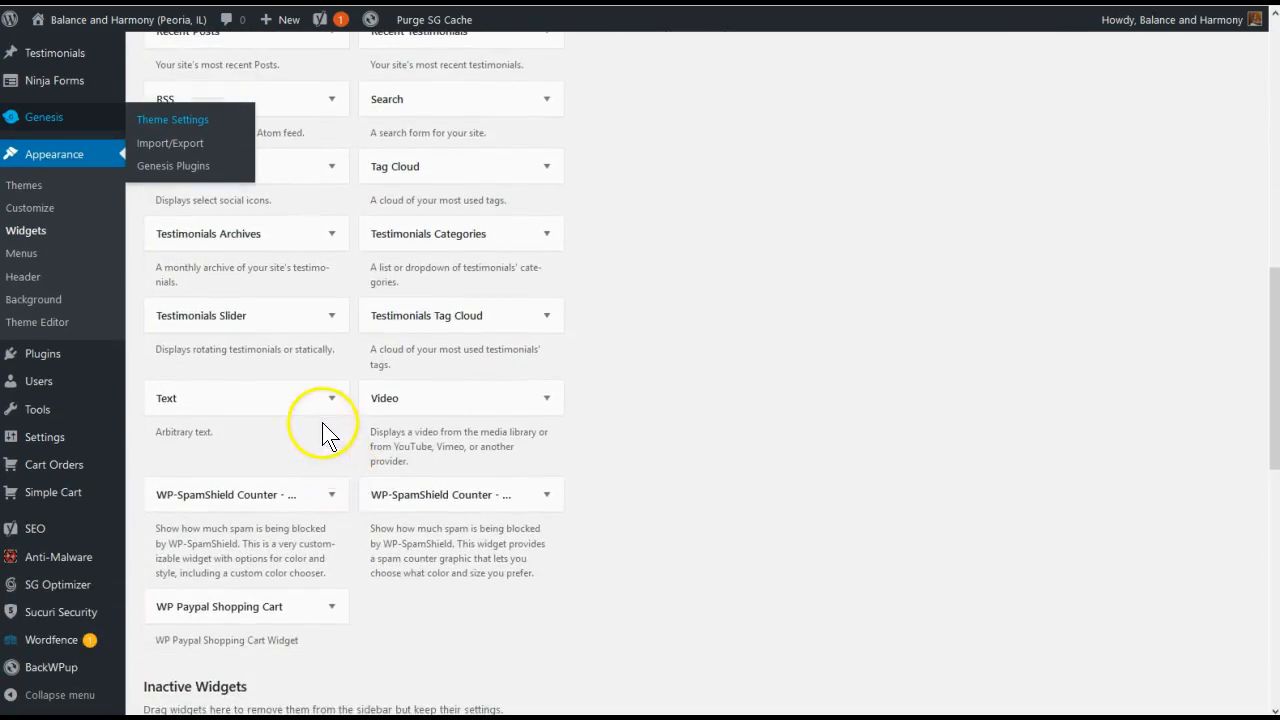
{"action": "scroll", "coordinate": [325, 410], "scroll_direction": "down", "scroll_amount": 1}
{"action": "left_click", "coordinate": [338, 318]}
{"action": "left_click", "coordinate": [334, 320]}
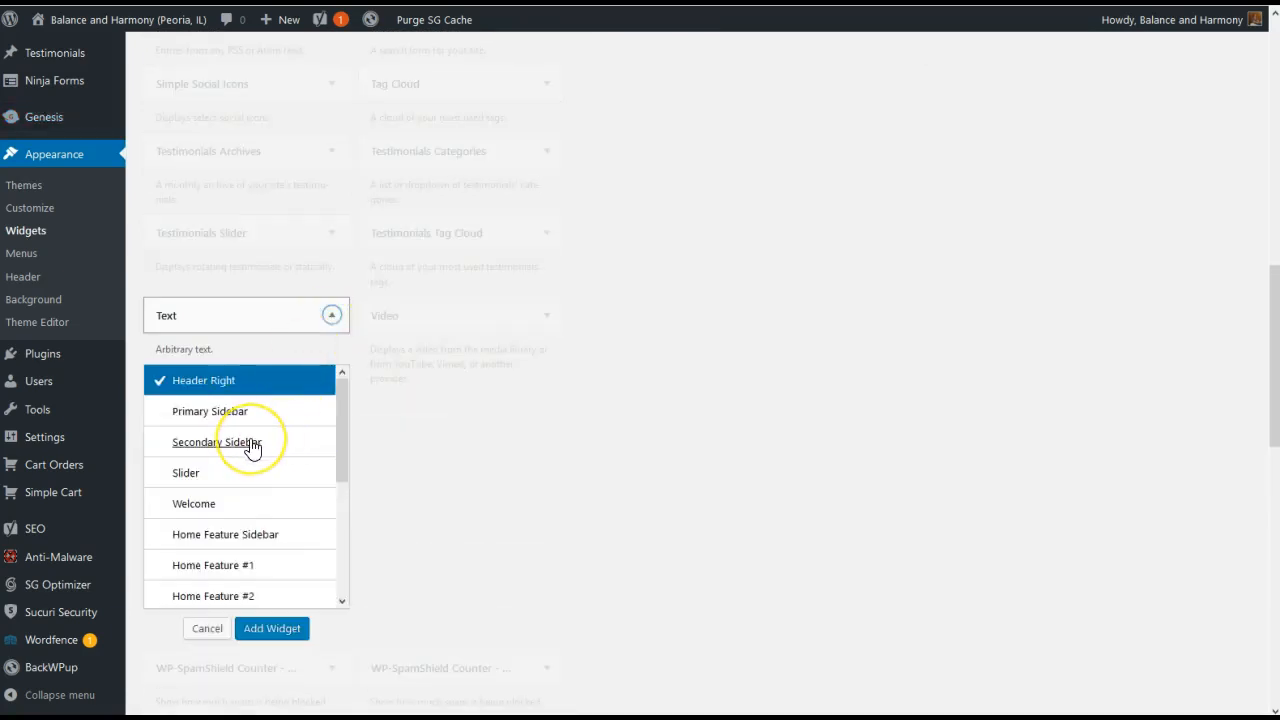
{"action": "scroll", "coordinate": [300, 471], "scroll_direction": "up", "scroll_amount": 2}
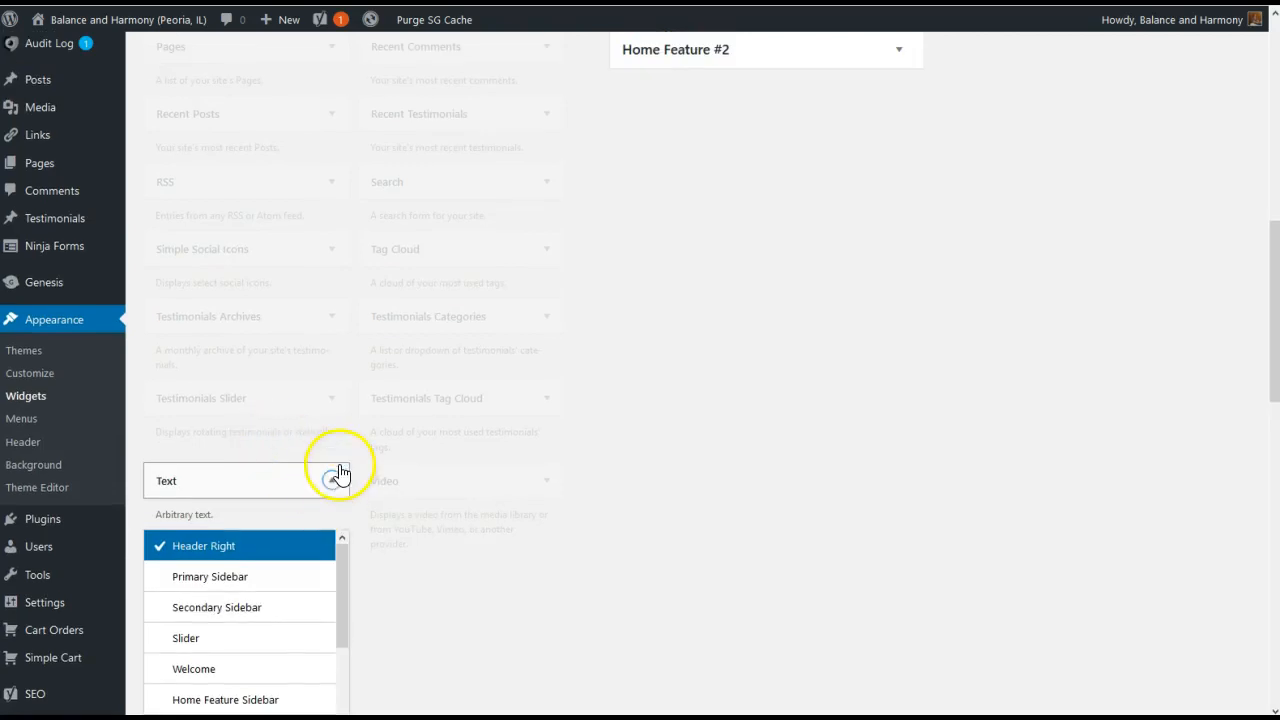
{"action": "left_click", "coordinate": [332, 478]}
- Add a Text widget to the WordPress Primary Sidebar between the first Text widget and the Recent Posts widget
{"action": "scroll", "coordinate": [638, 421], "scroll_direction": "up", "scroll_amount": 4}
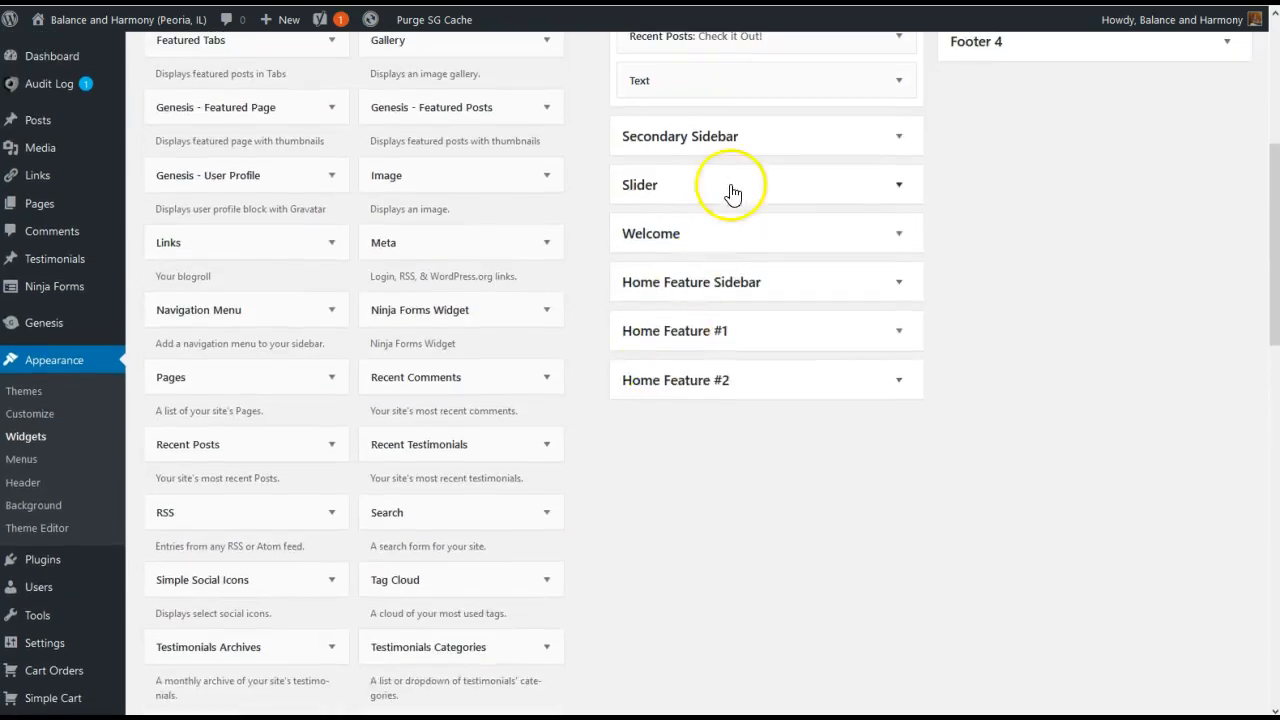
{"action": "scroll", "coordinate": [743, 143], "scroll_direction": "up", "scroll_amount": 2}
{"action": "scroll", "coordinate": [300, 451], "scroll_direction": "down", "scroll_amount": 3}
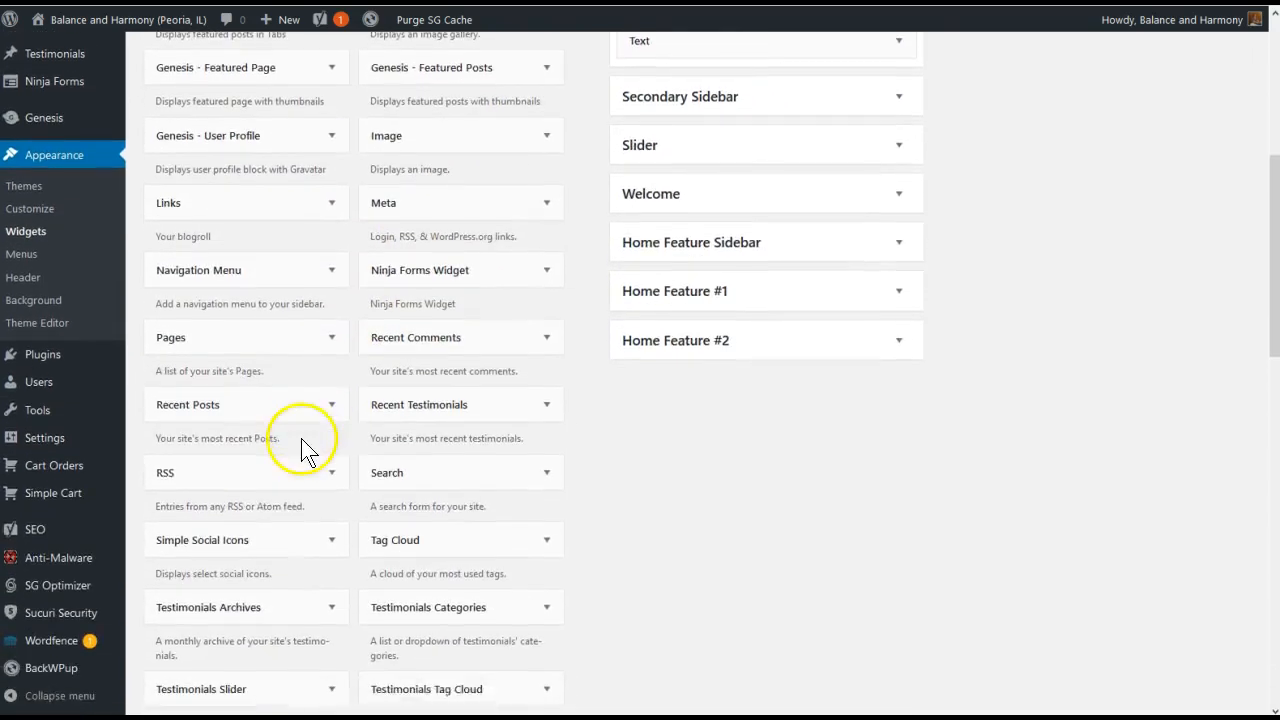
{"action": "scroll", "coordinate": [243, 565], "scroll_direction": "down", "scroll_amount": 2}
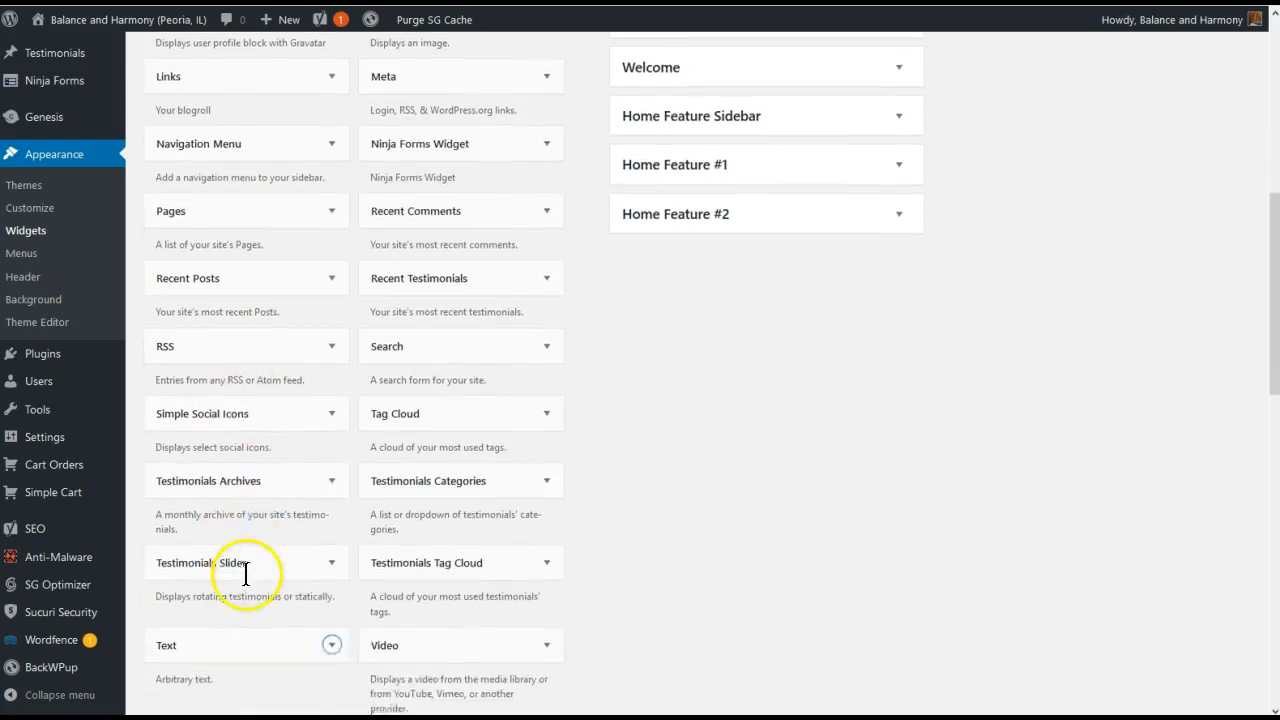
{"action": "left_click_drag", "start_coordinate": [240, 555], "coordinate": [738, 207]}
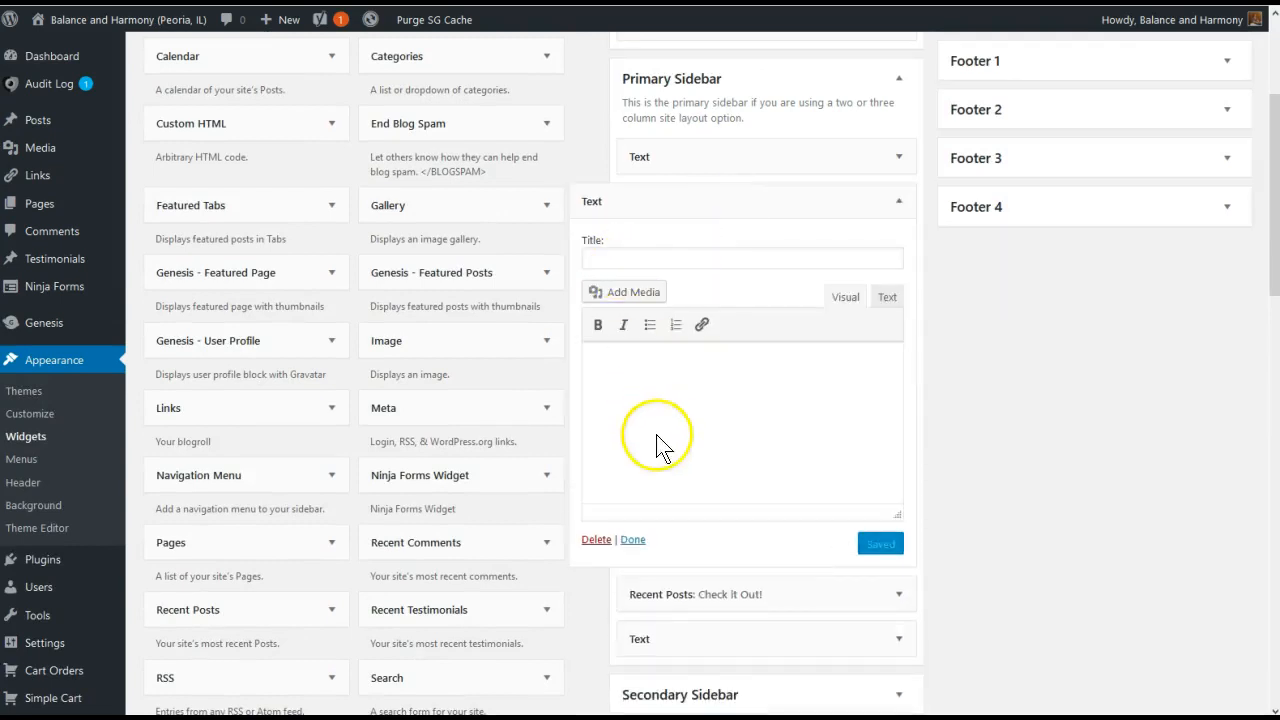
- Paste the form's div embed code into the new Text widget's text-mode editor and save the widget
{"action": "left_click", "coordinate": [887, 300]}
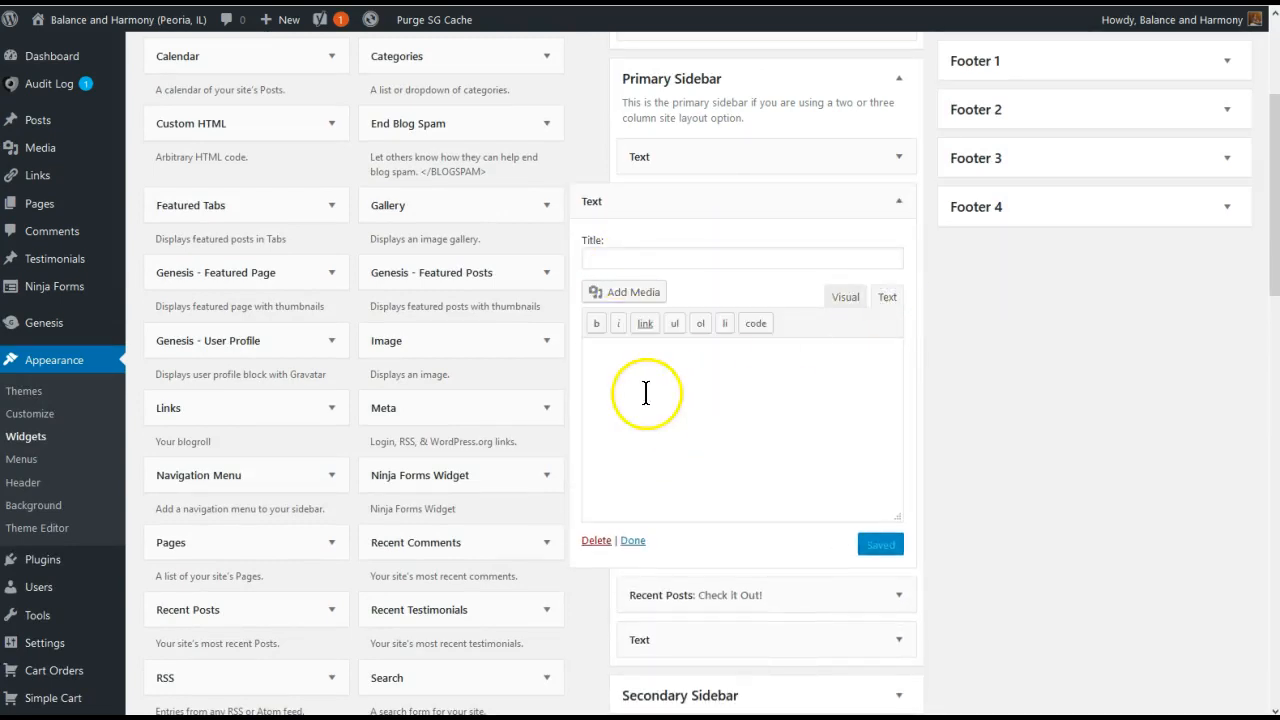
{"action": "left_click", "coordinate": [767, 361]}
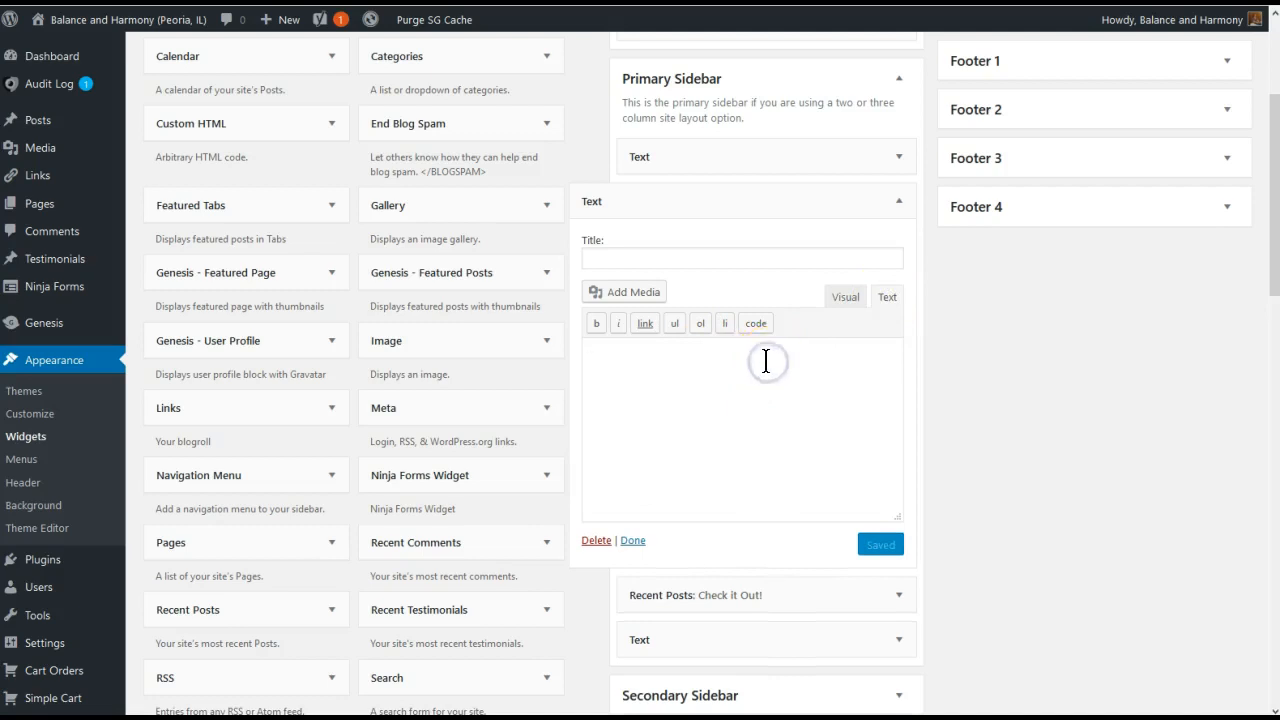
{"action": "type", "text": "<div class=\"ml-form-embed\"   data-account=\"1489582:h8c1a1h5m8\"   data-form=\"1334770:x6j6y0\"> </div>"}
{"action": "left_click", "coordinate": [885, 552]}
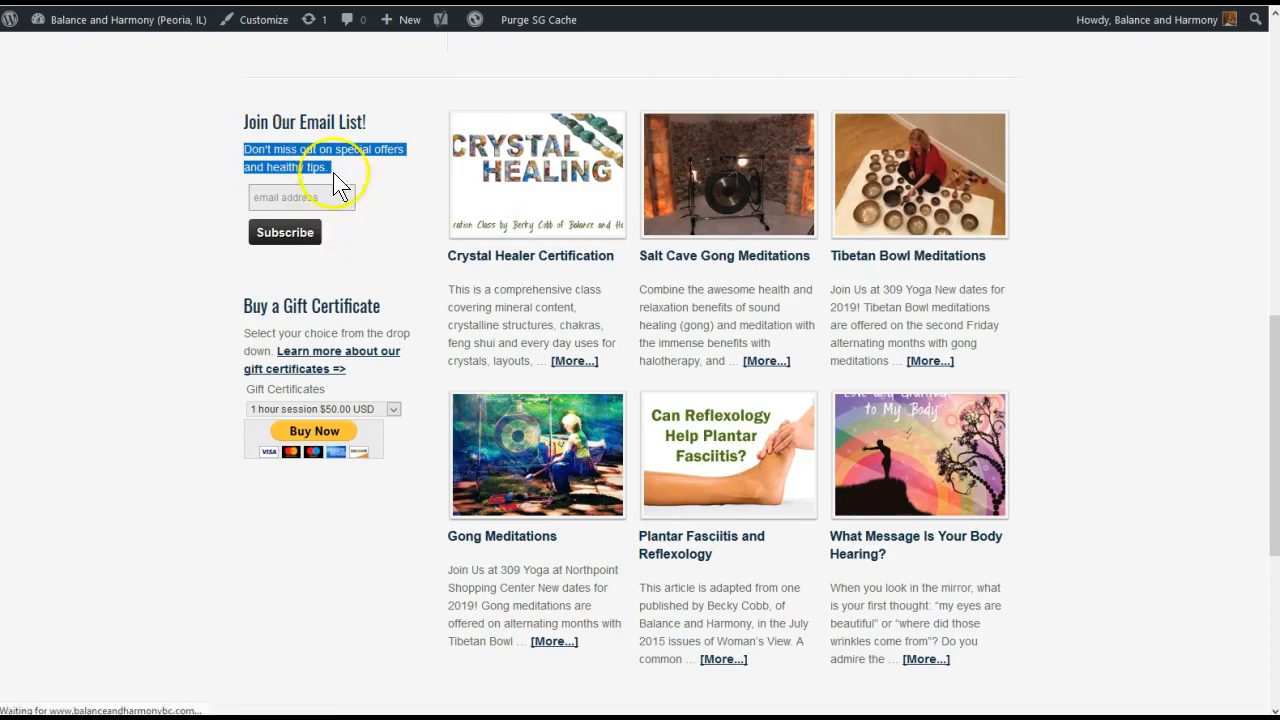
- Switch to MailerLite, edit the sign-up form's design, change its title to "Stay in the Loop!", and save the form
{"action": "left_click", "coordinate": [240, 169]}
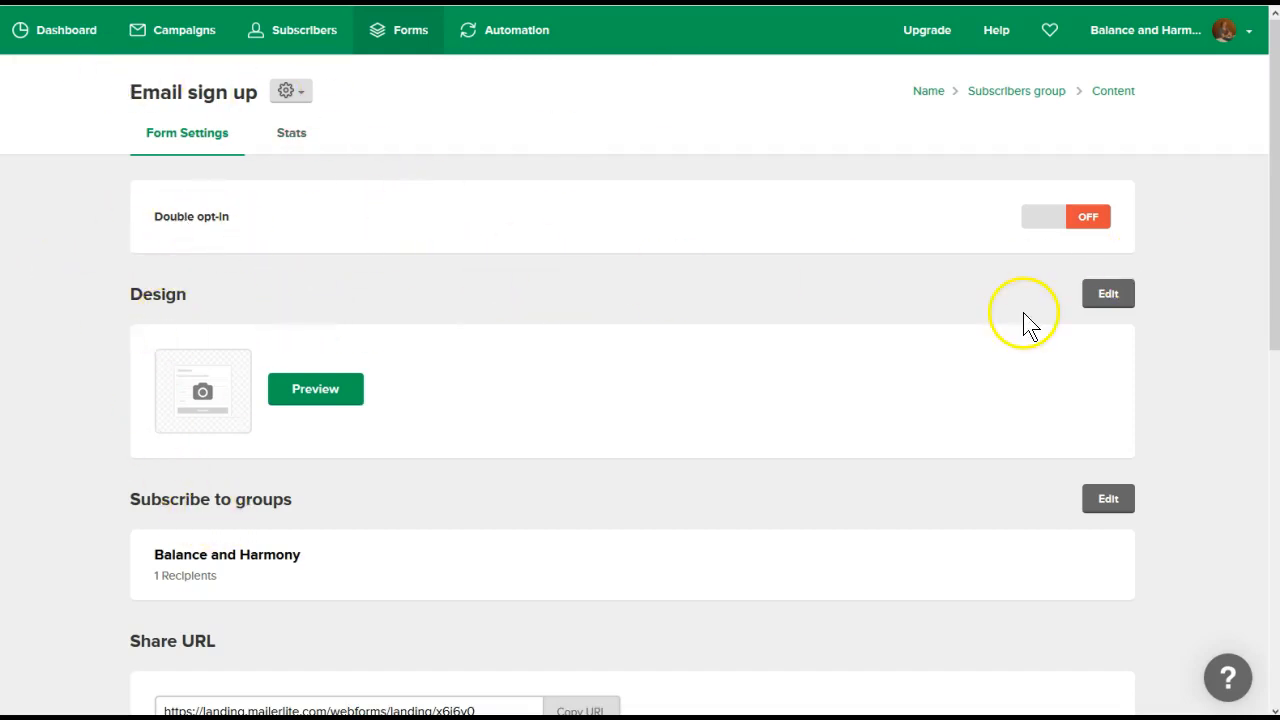
{"action": "left_click", "coordinate": [1103, 298]}
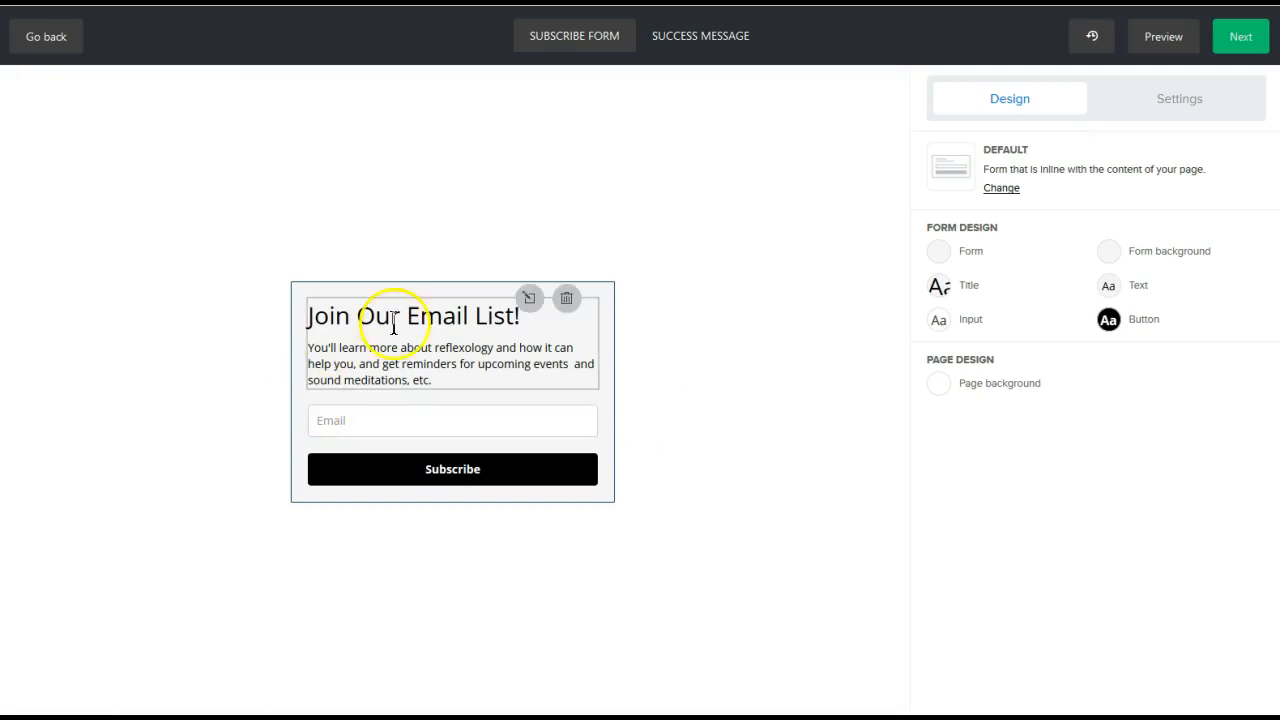
{"action": "left_click", "coordinate": [395, 322]}
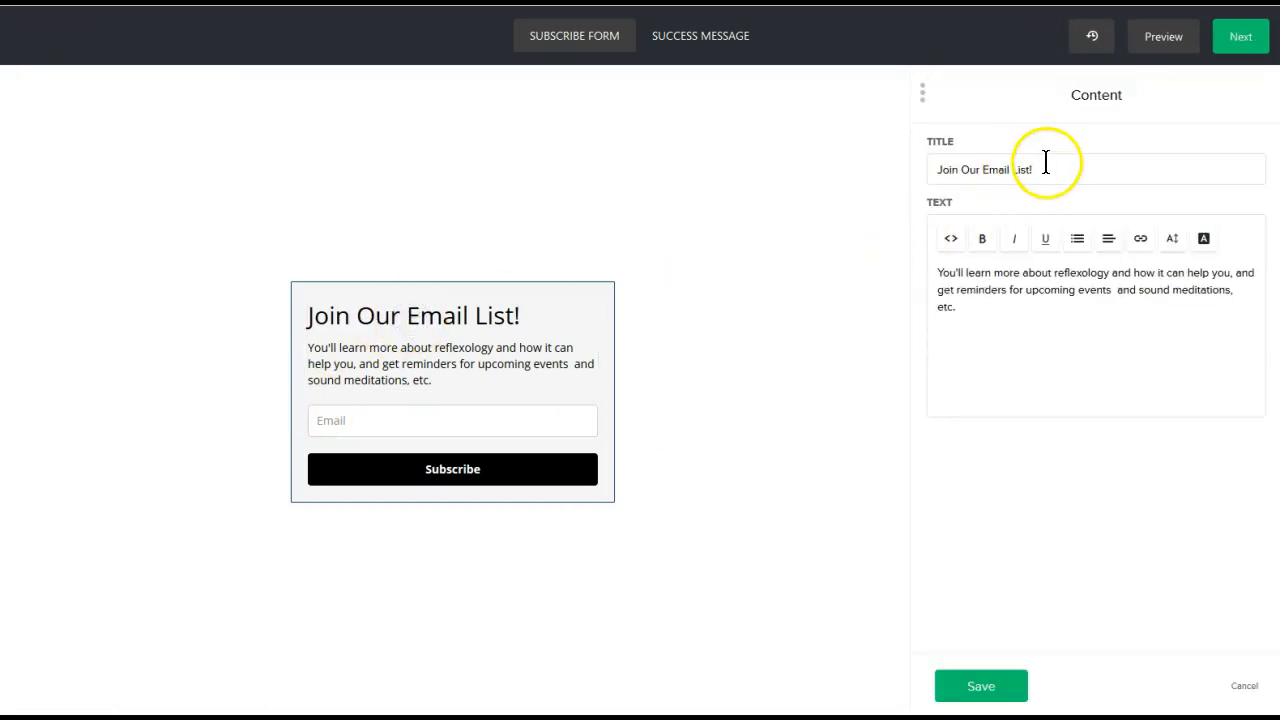
{"action": "left_click_drag", "start_coordinate": [1046, 163], "coordinate": [851, 186]}
{"action": "type", "text": "Stay in the Loop!"}
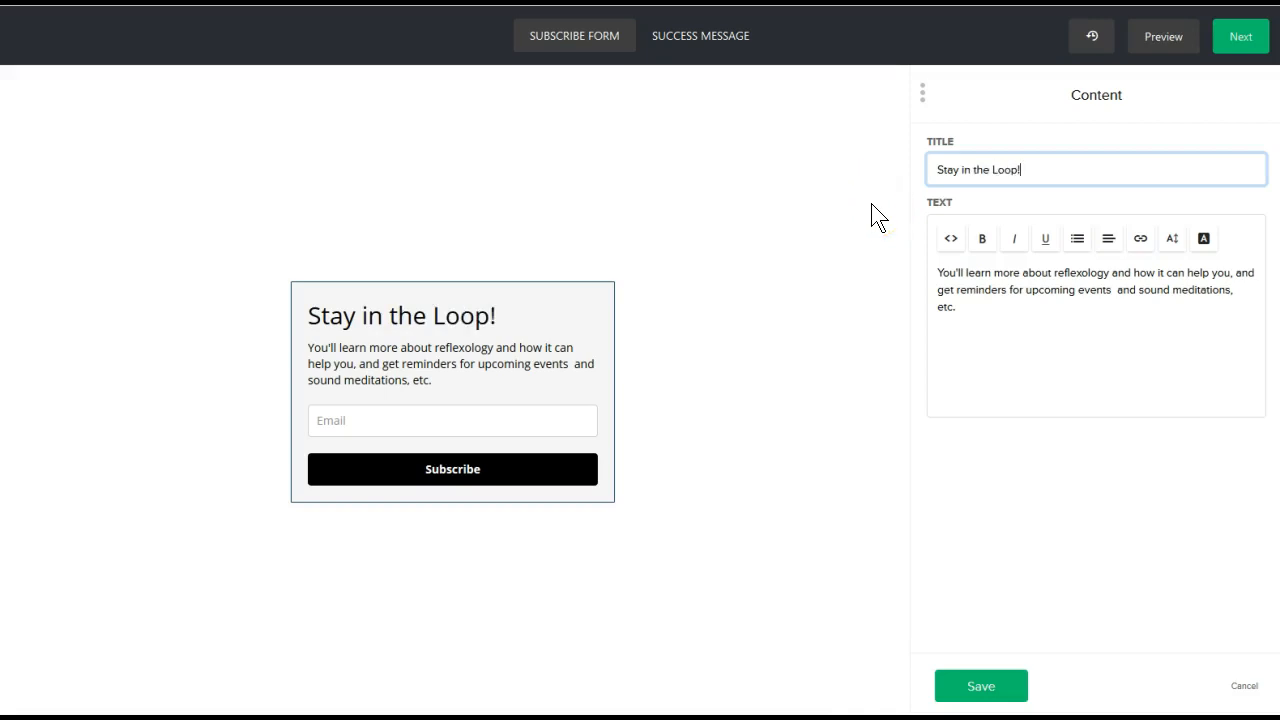
{"action": "left_click", "coordinate": [997, 690]}
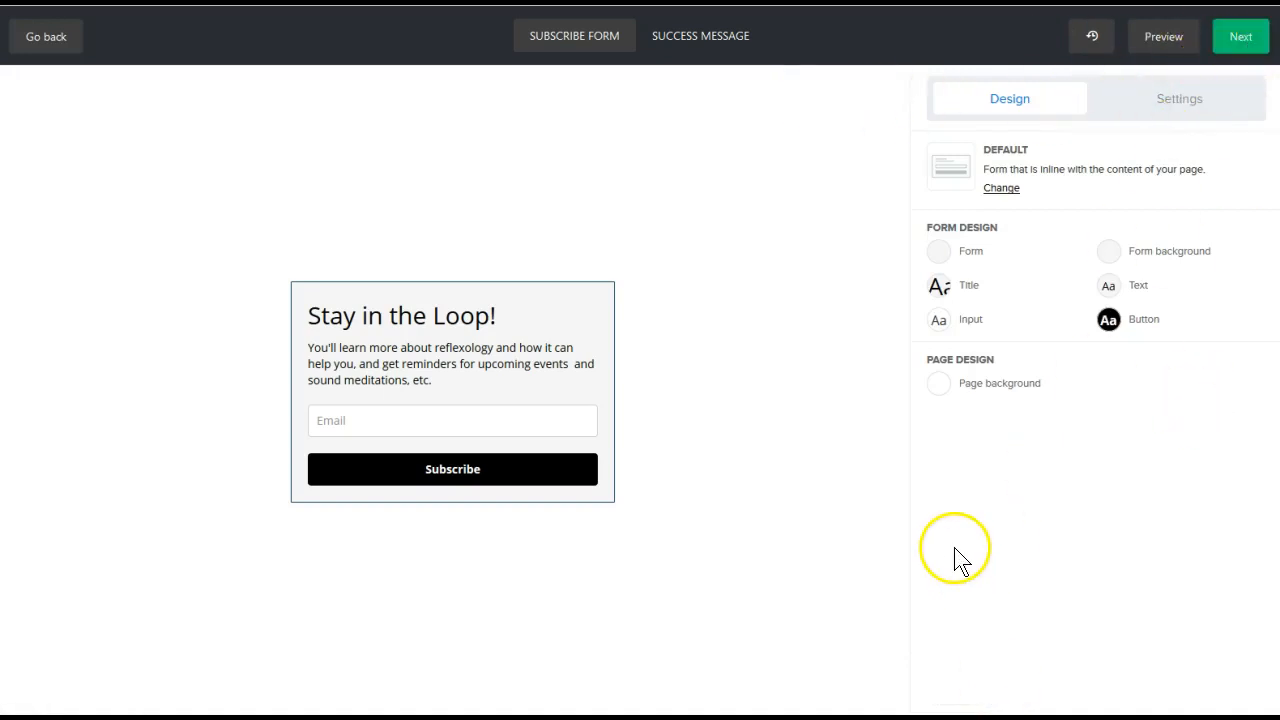
{"action": "left_click", "coordinate": [1248, 38]}
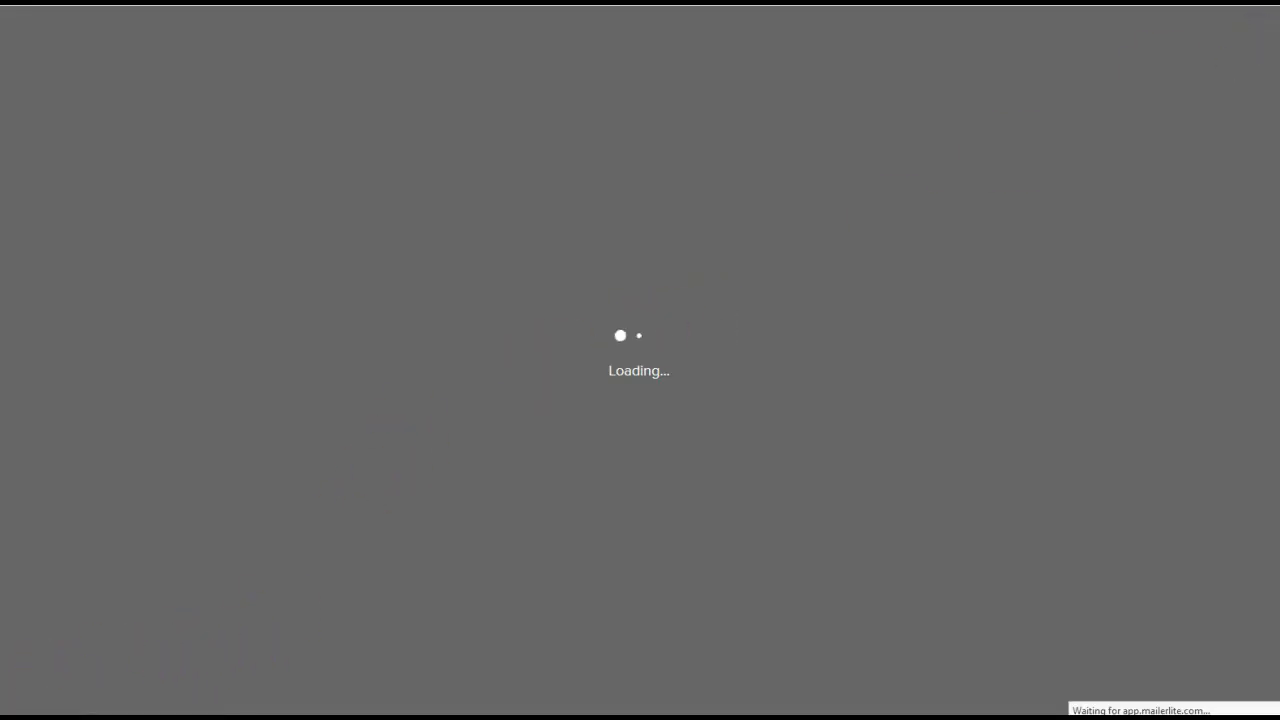
- Recheck the form's embed code and settings, refresh, and compare the sidebar widget's code with the form on the website's Services page
{"action": "scroll", "coordinate": [134, 340], "scroll_direction": "down", "scroll_amount": 5}
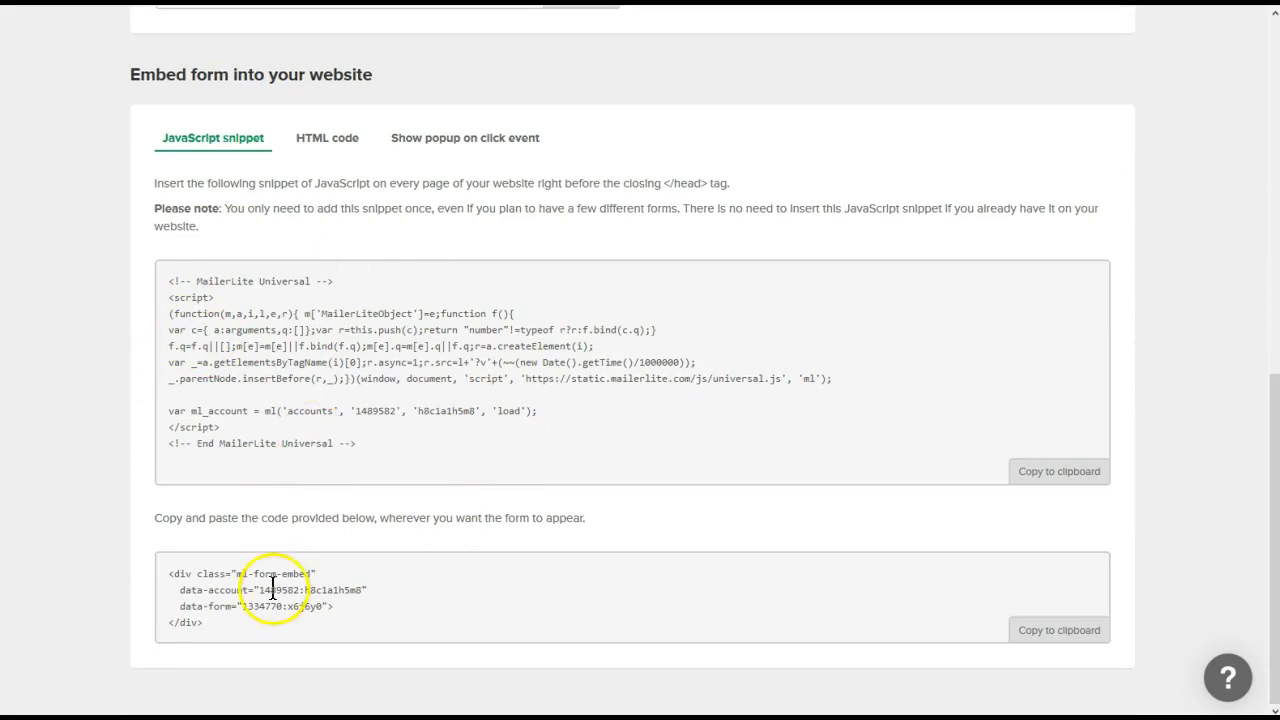
{"action": "left_click_drag", "start_coordinate": [1070, 634], "coordinate": [749, 583]}
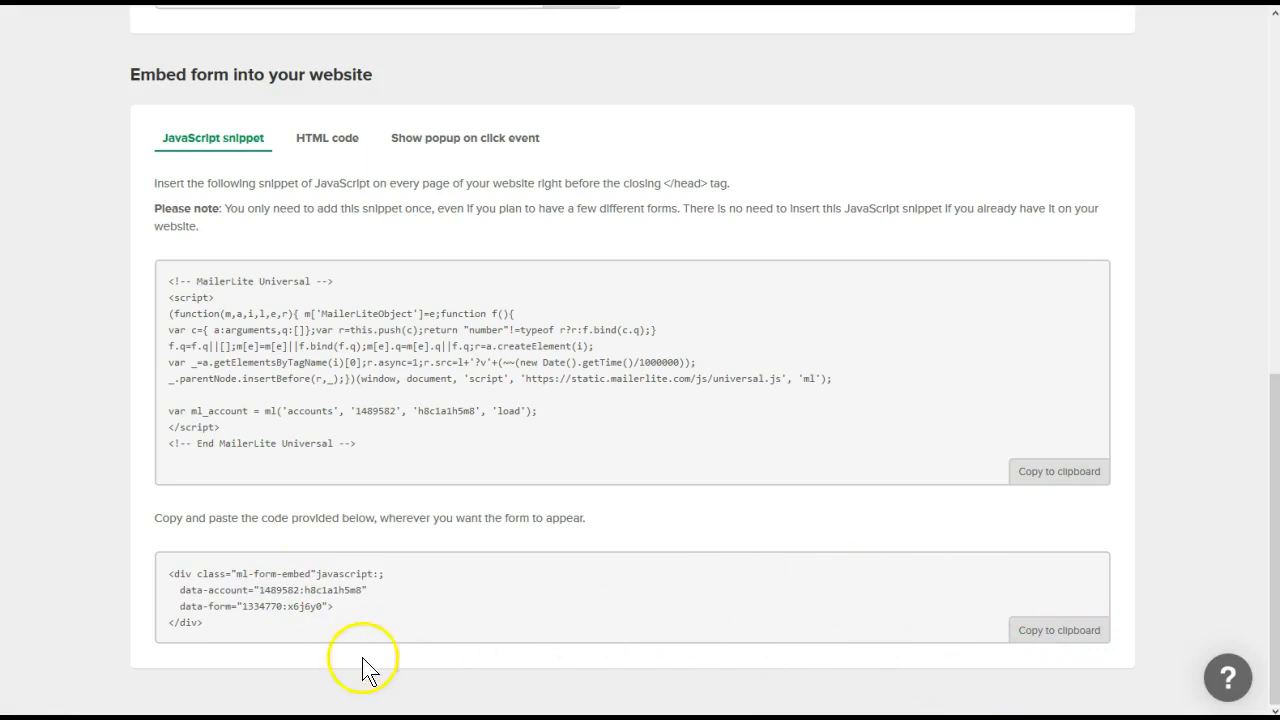
{"action": "key", "text": "F5"}
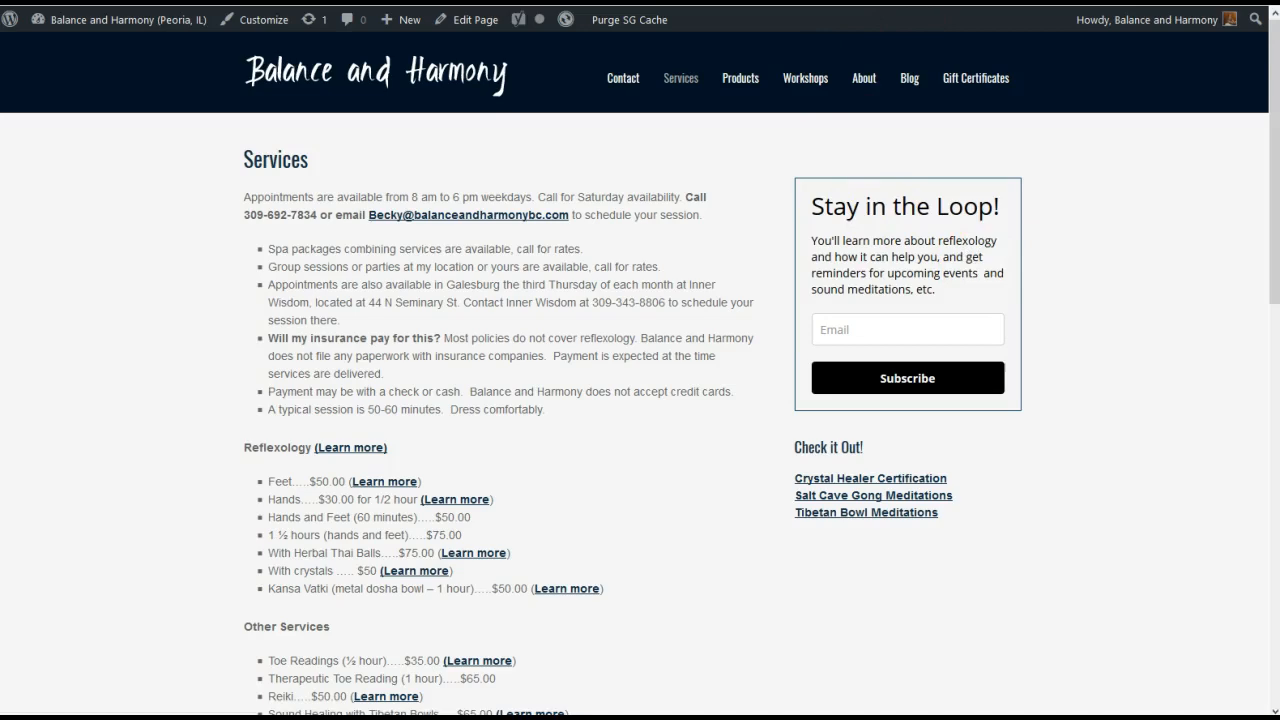
{"action": "key", "text": "ctrl+Tab"}
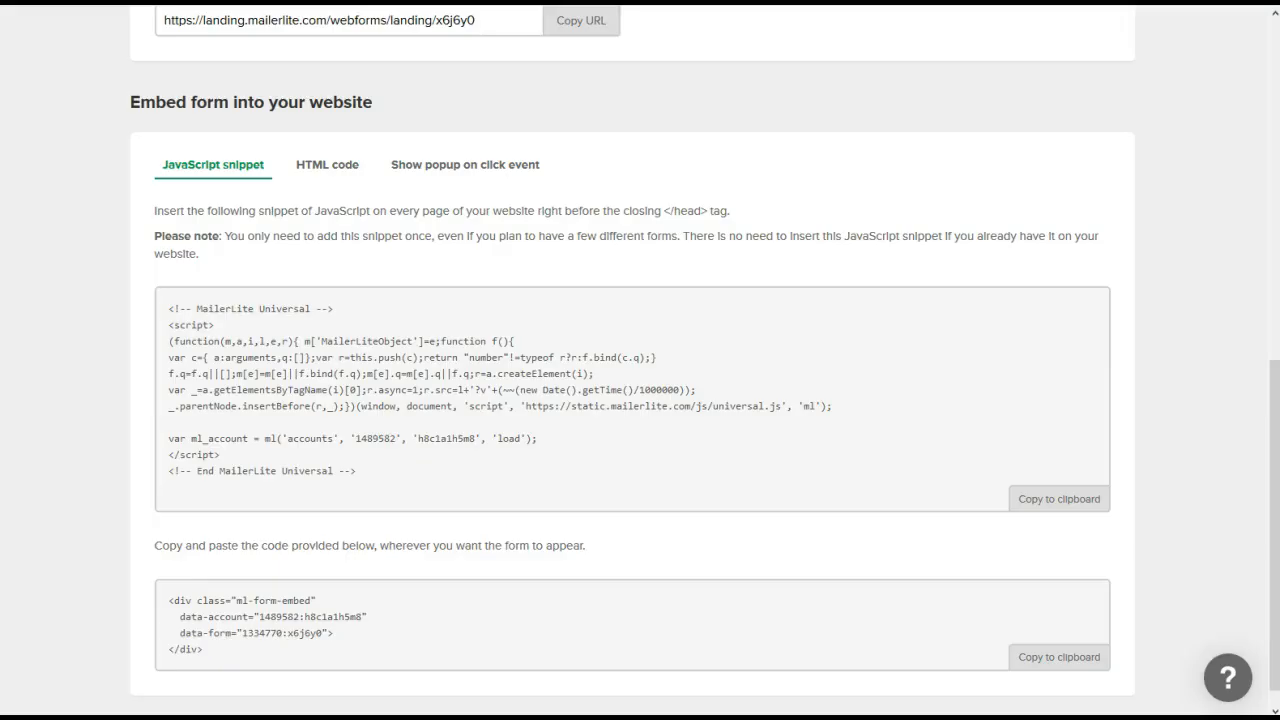
{"action": "scroll", "coordinate": [722, 262], "scroll_direction": "up", "scroll_amount": 7}
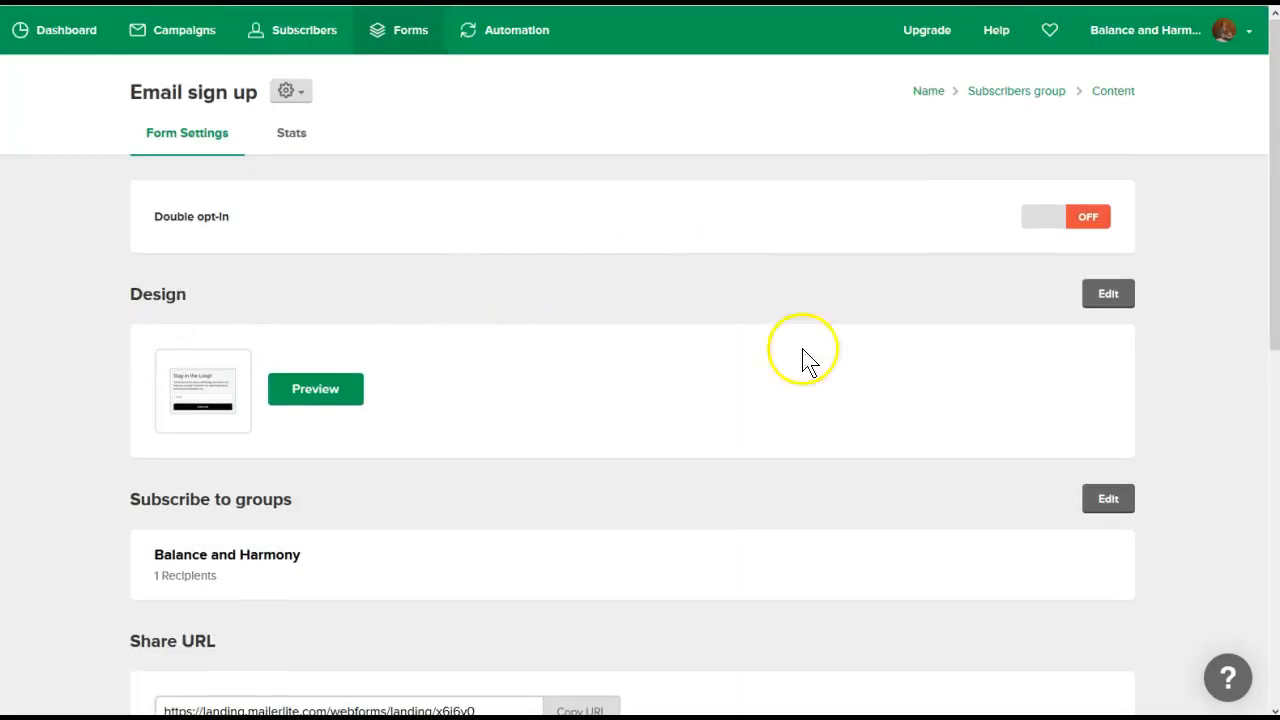
{"action": "key", "text": "ctrl+Tab"}
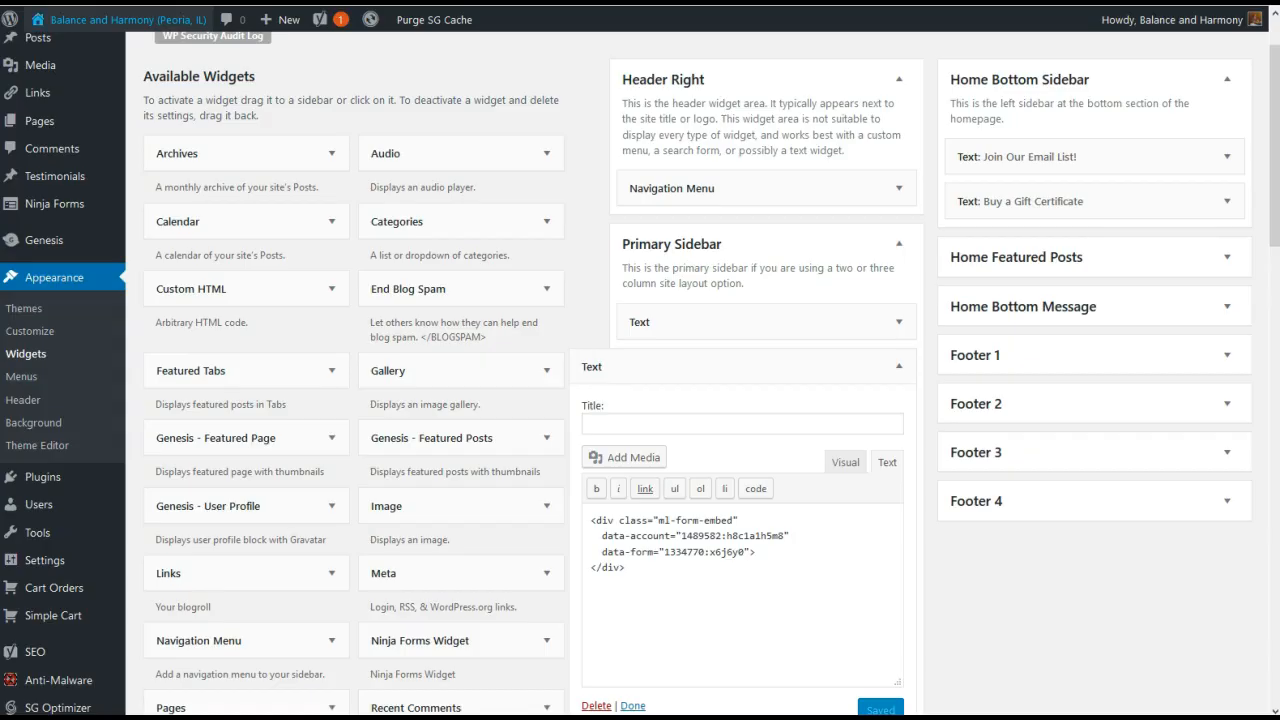
{"action": "key", "text": "ctrl+Tab"}
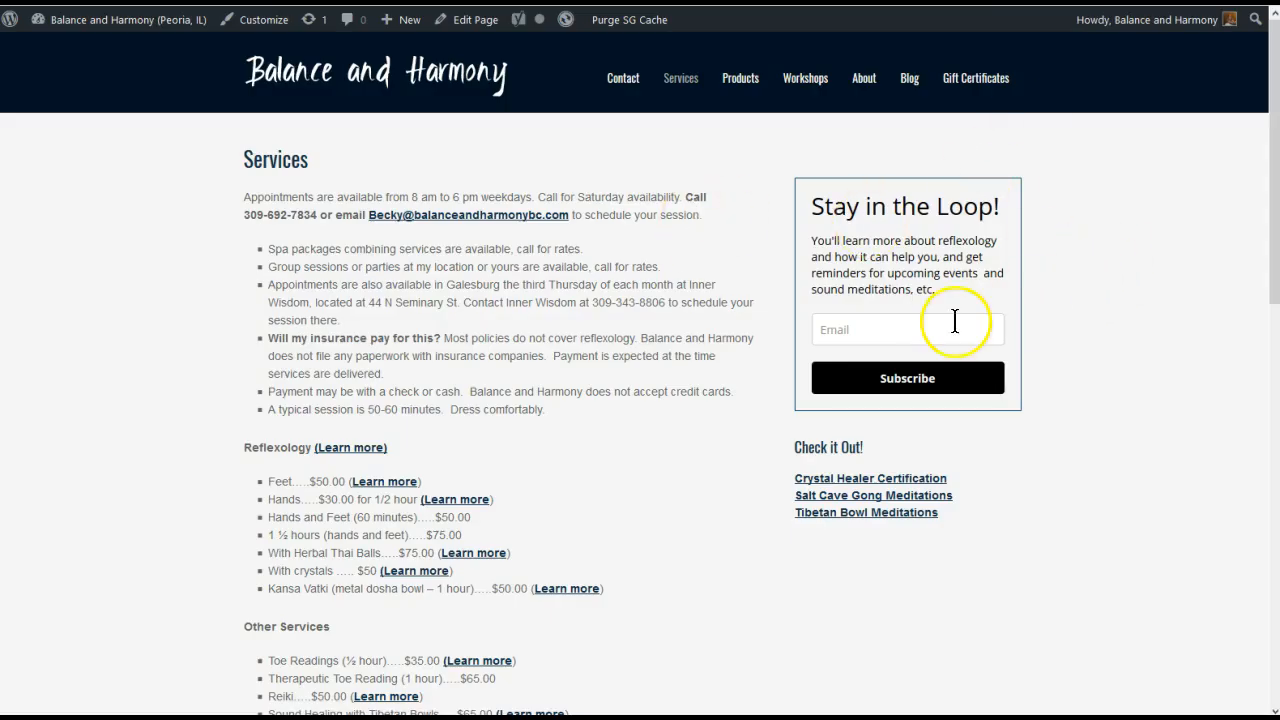